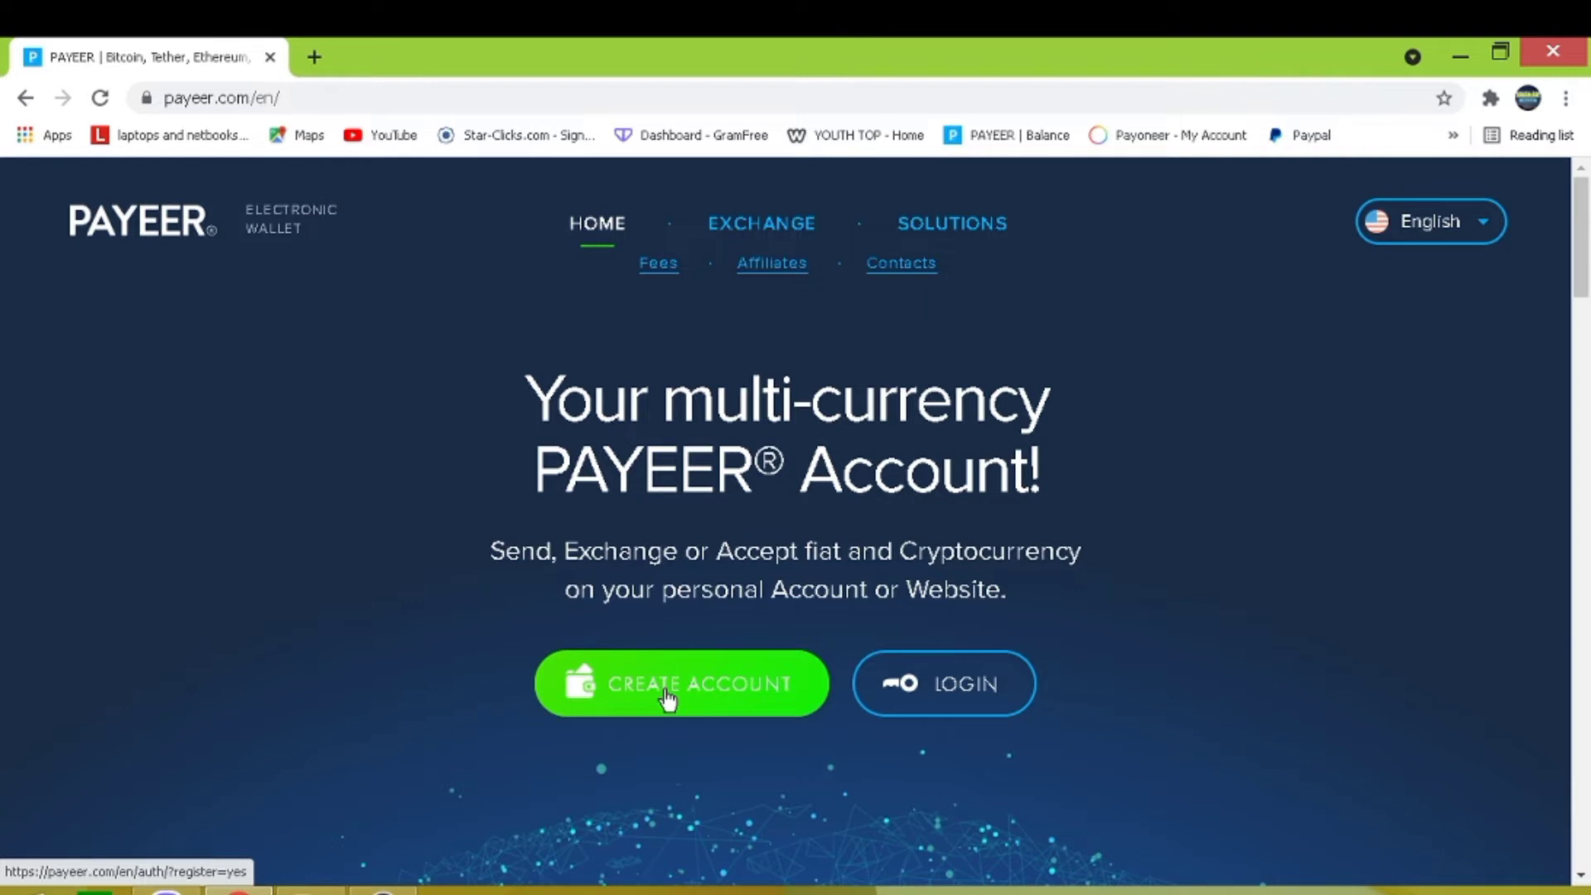
Start a new Payeer account by entering the user's email address and submitting it
click(668, 701)
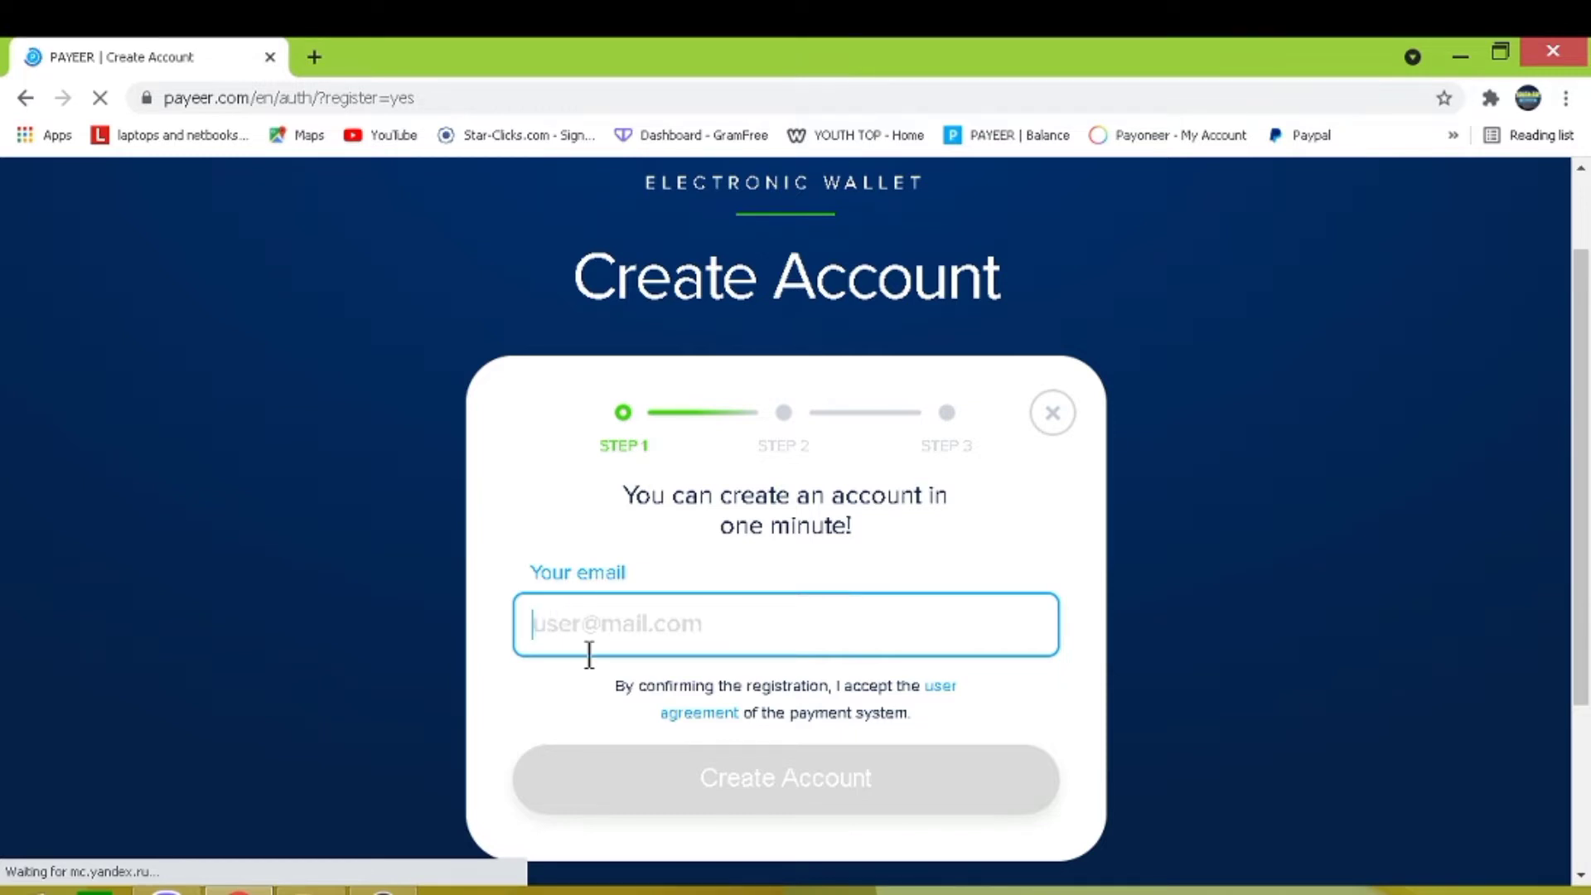
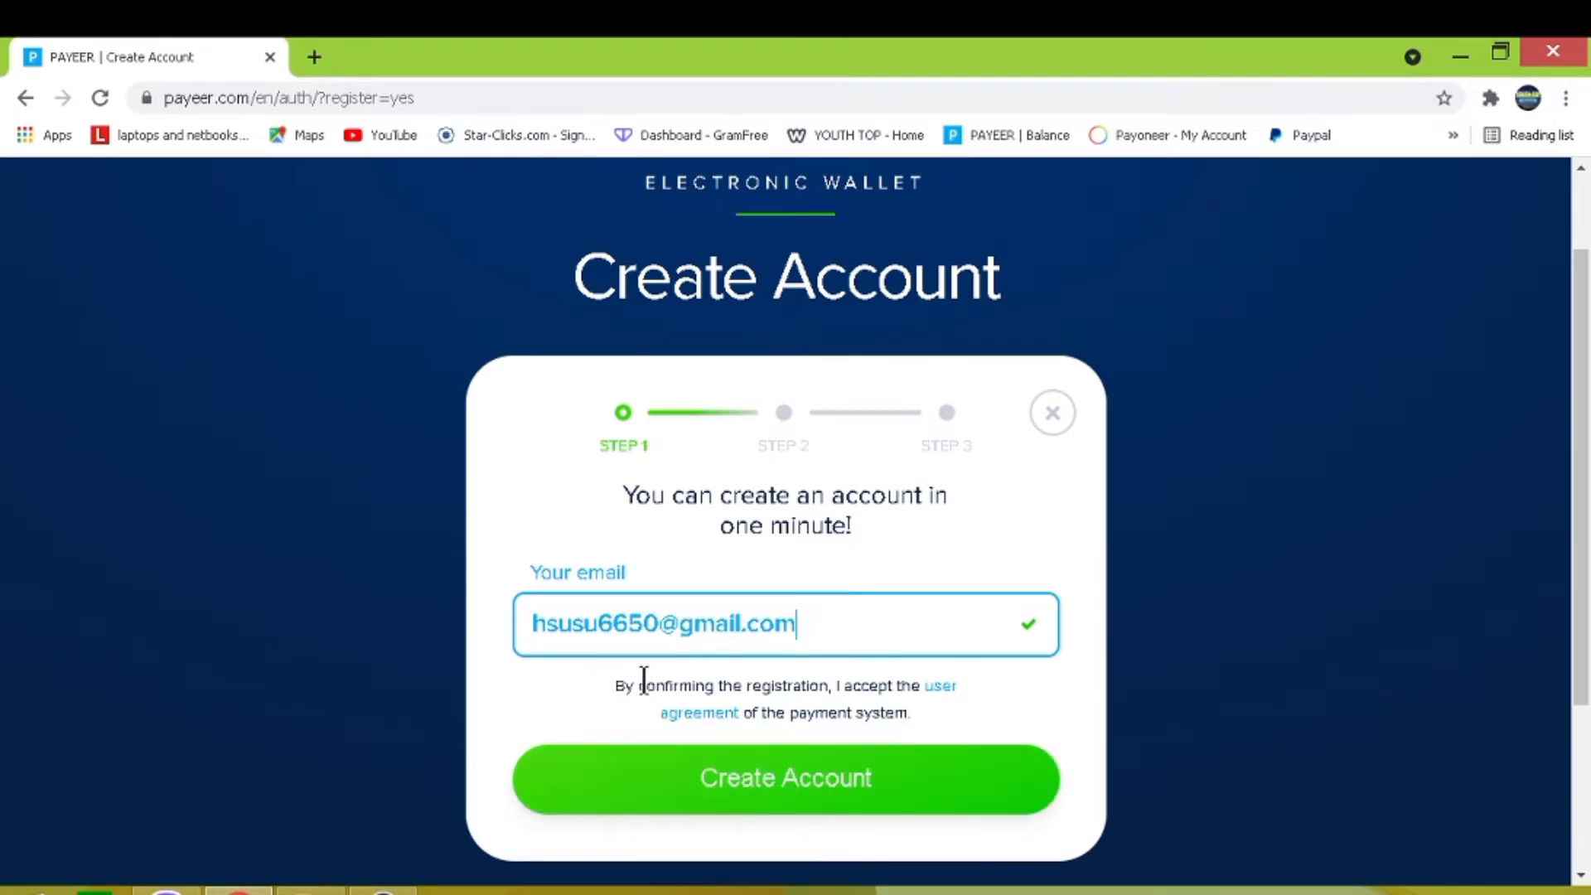
click(774, 784)
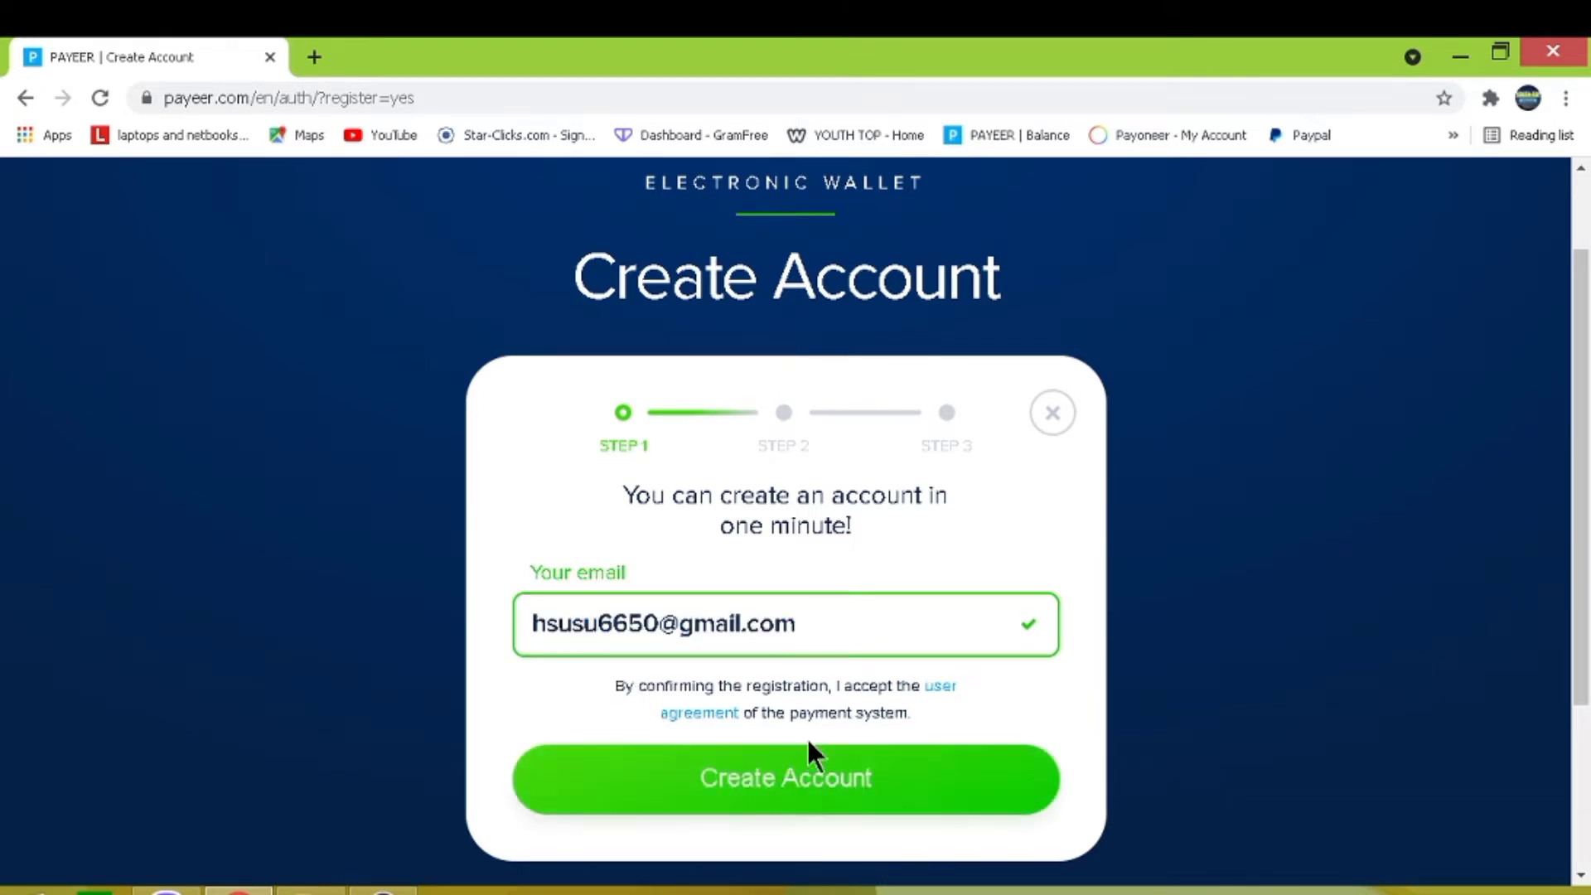
scroll(821, 746, down, 2)
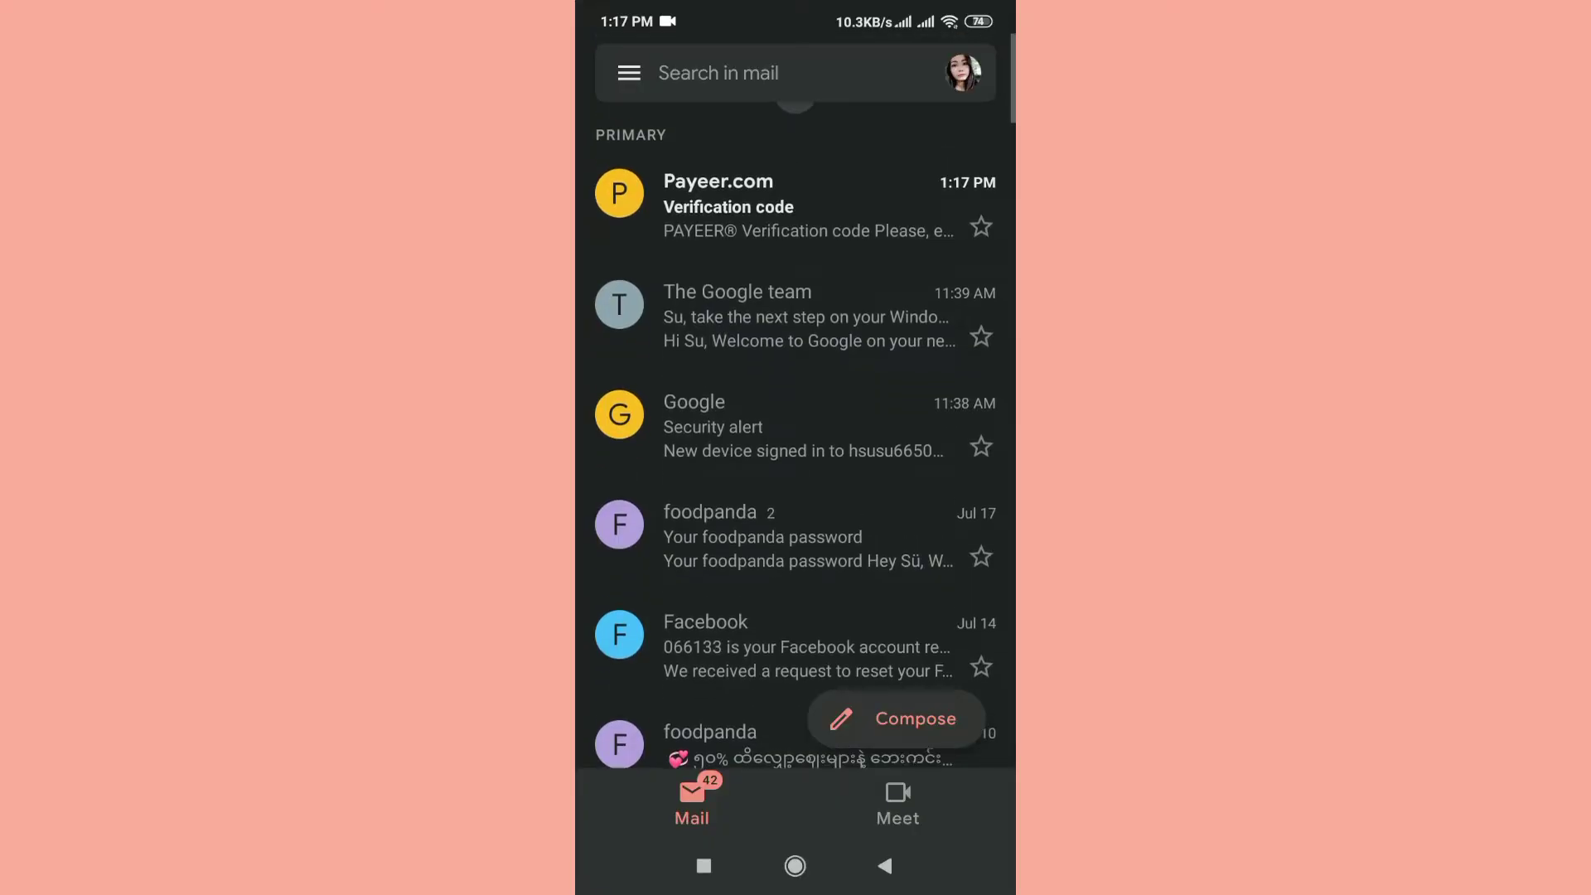
Open the Payeer.com 'Verification code' email in Gmail and scroll down to the code
click(796, 205)
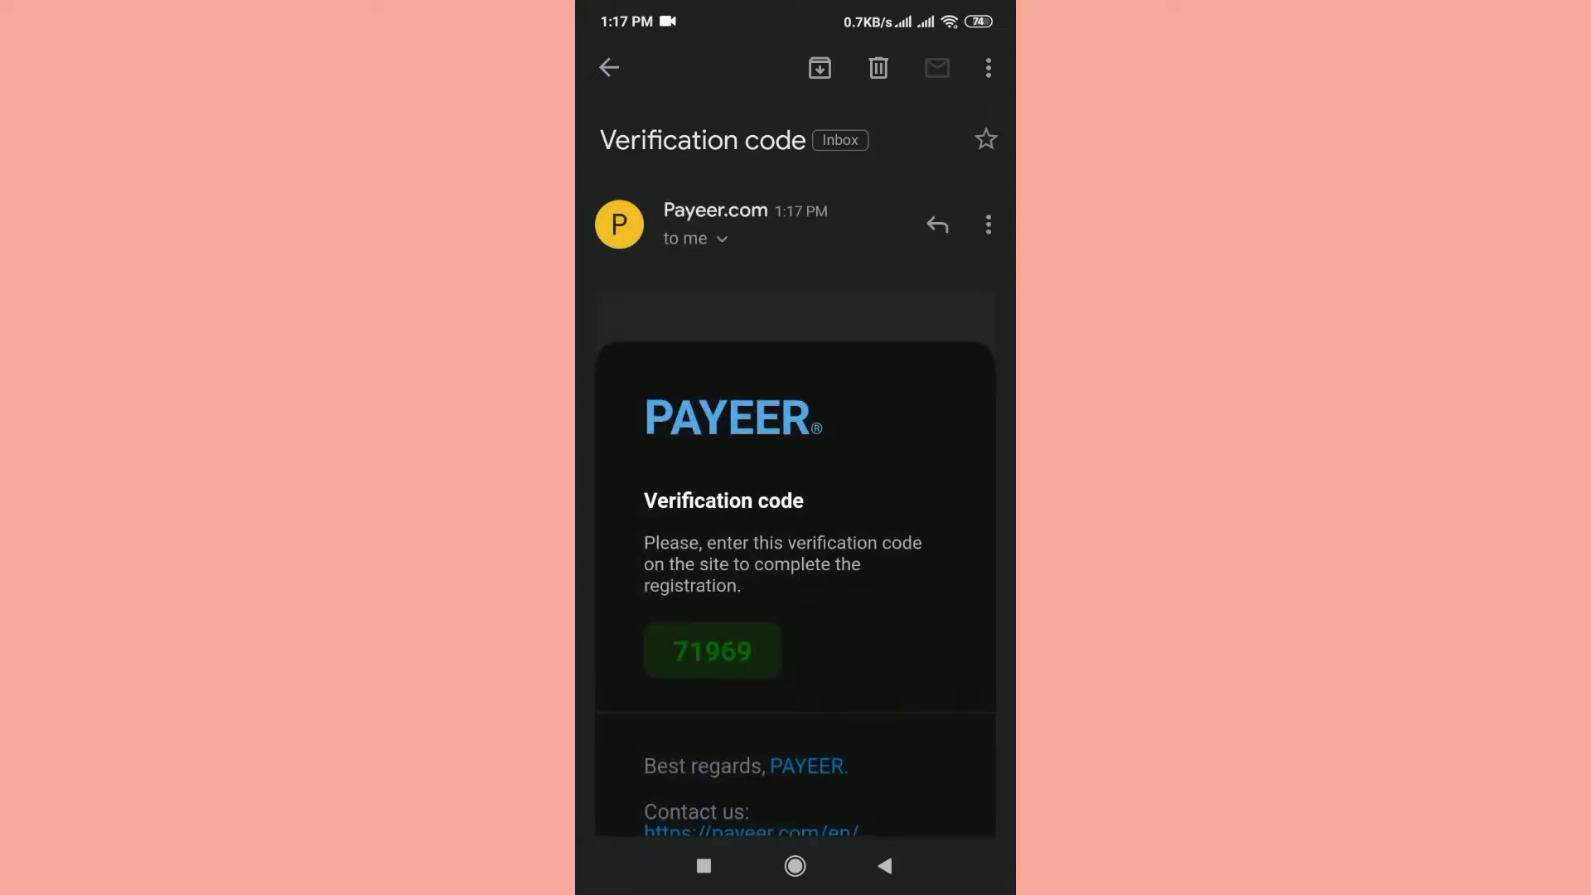
scroll(795, 464, down, 1)
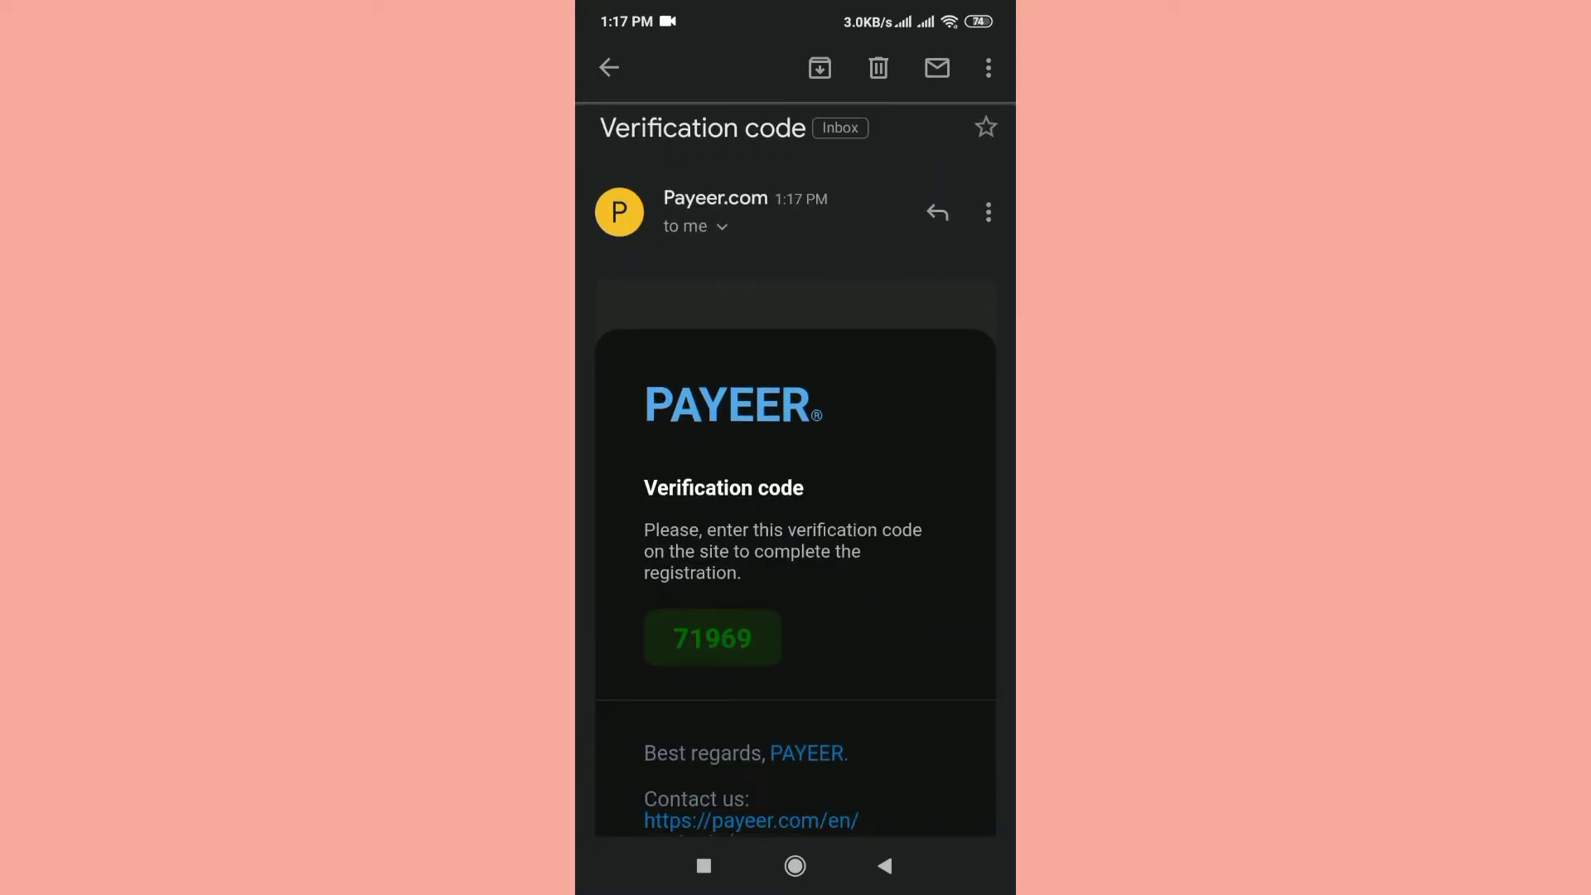
scroll(796, 472, down, 1)
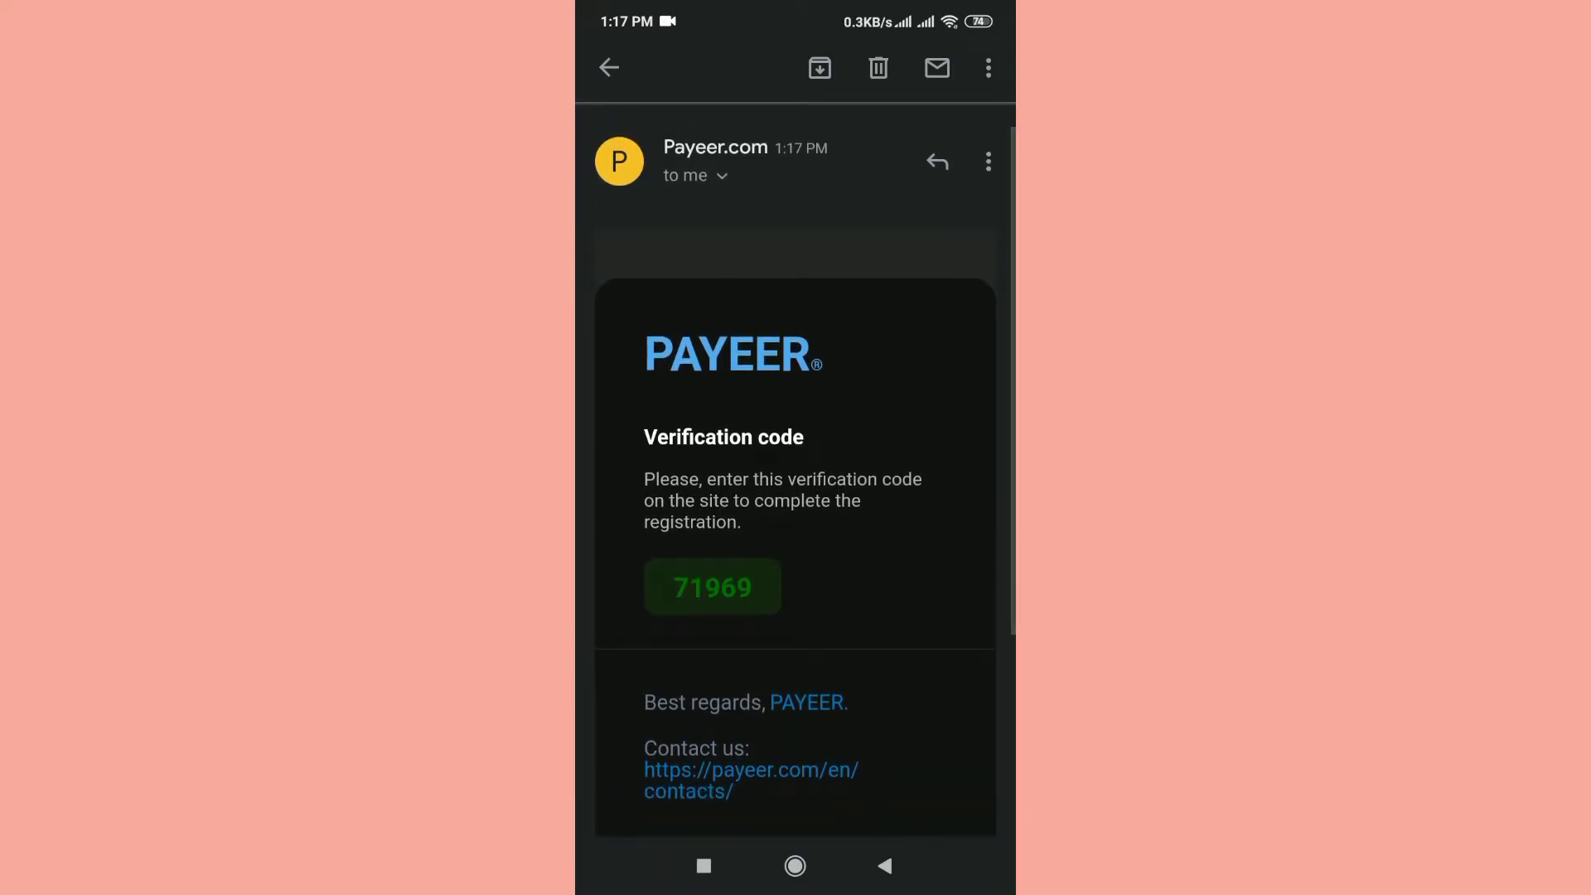
scroll(795, 464, down, 1)
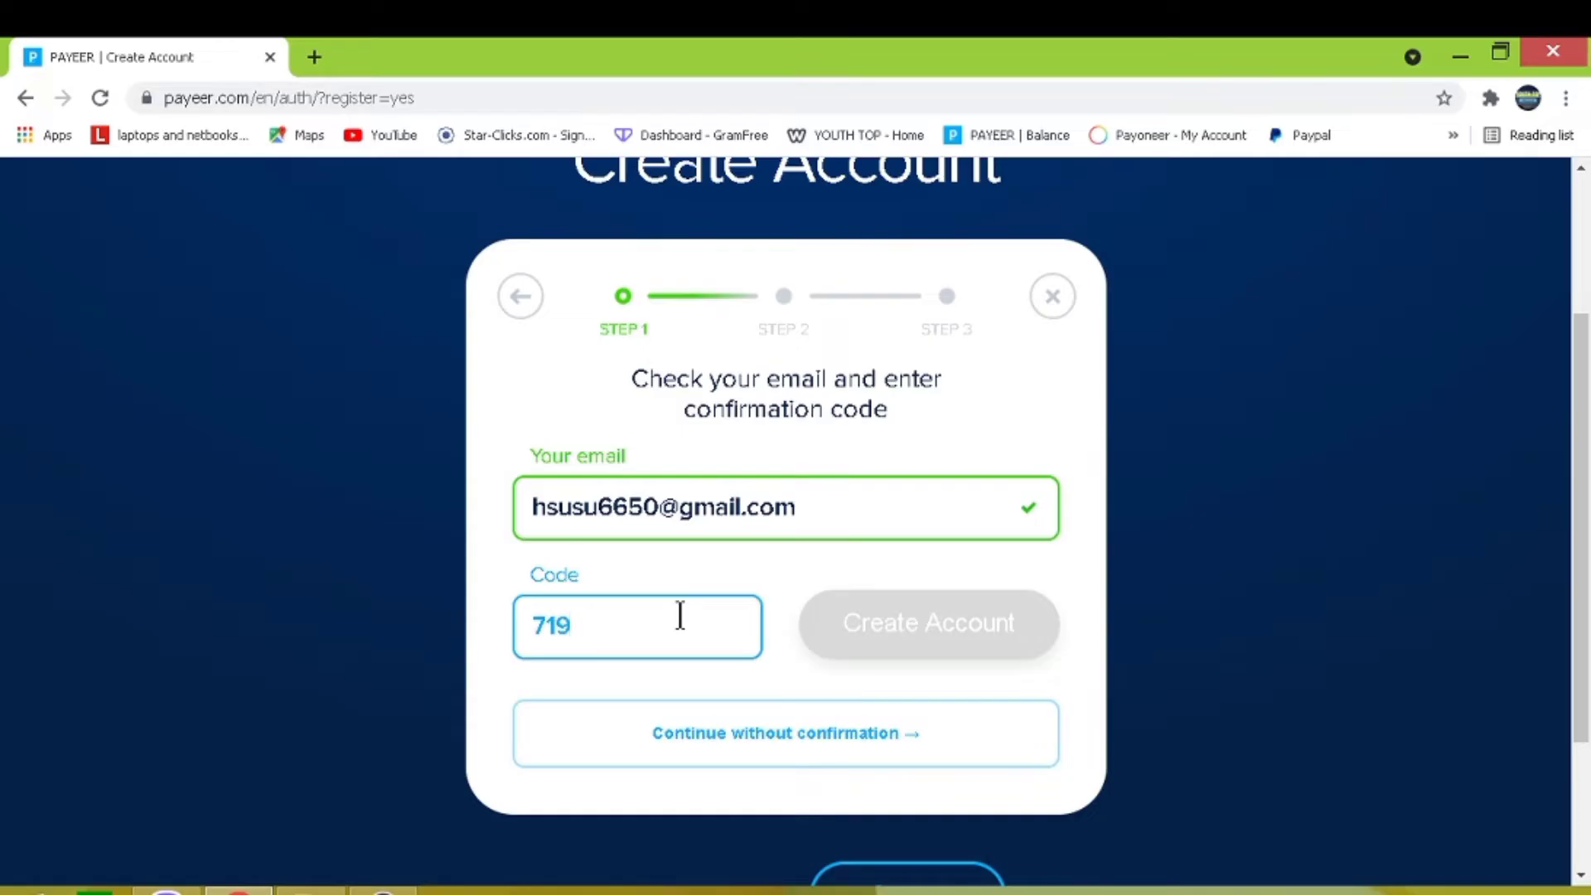
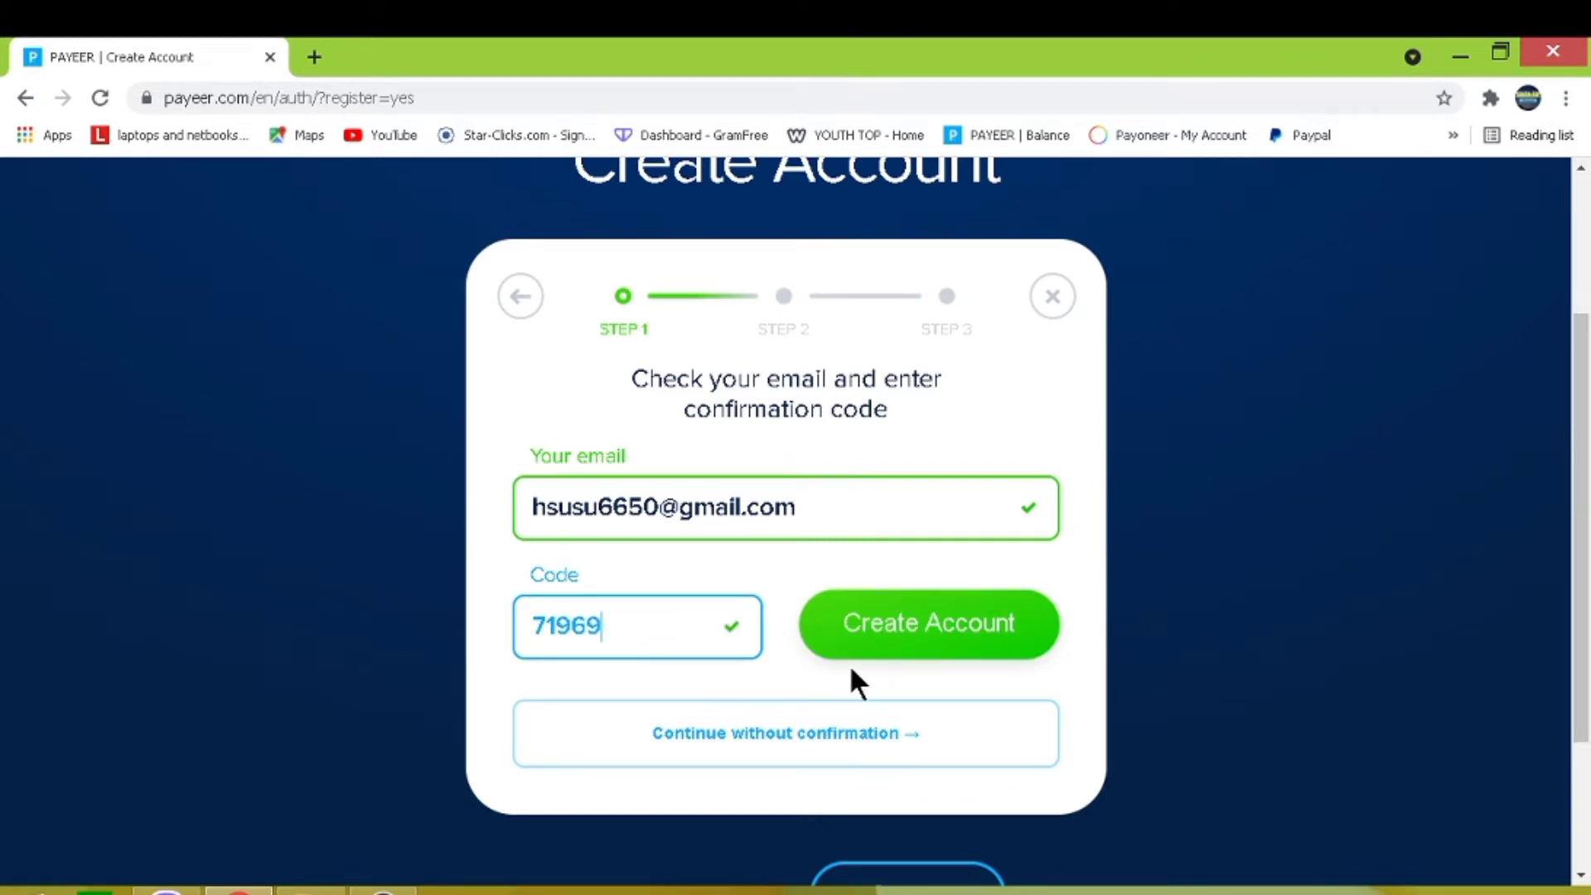
Enter the emailed verification code in the Code field and confirm account creation
click(924, 636)
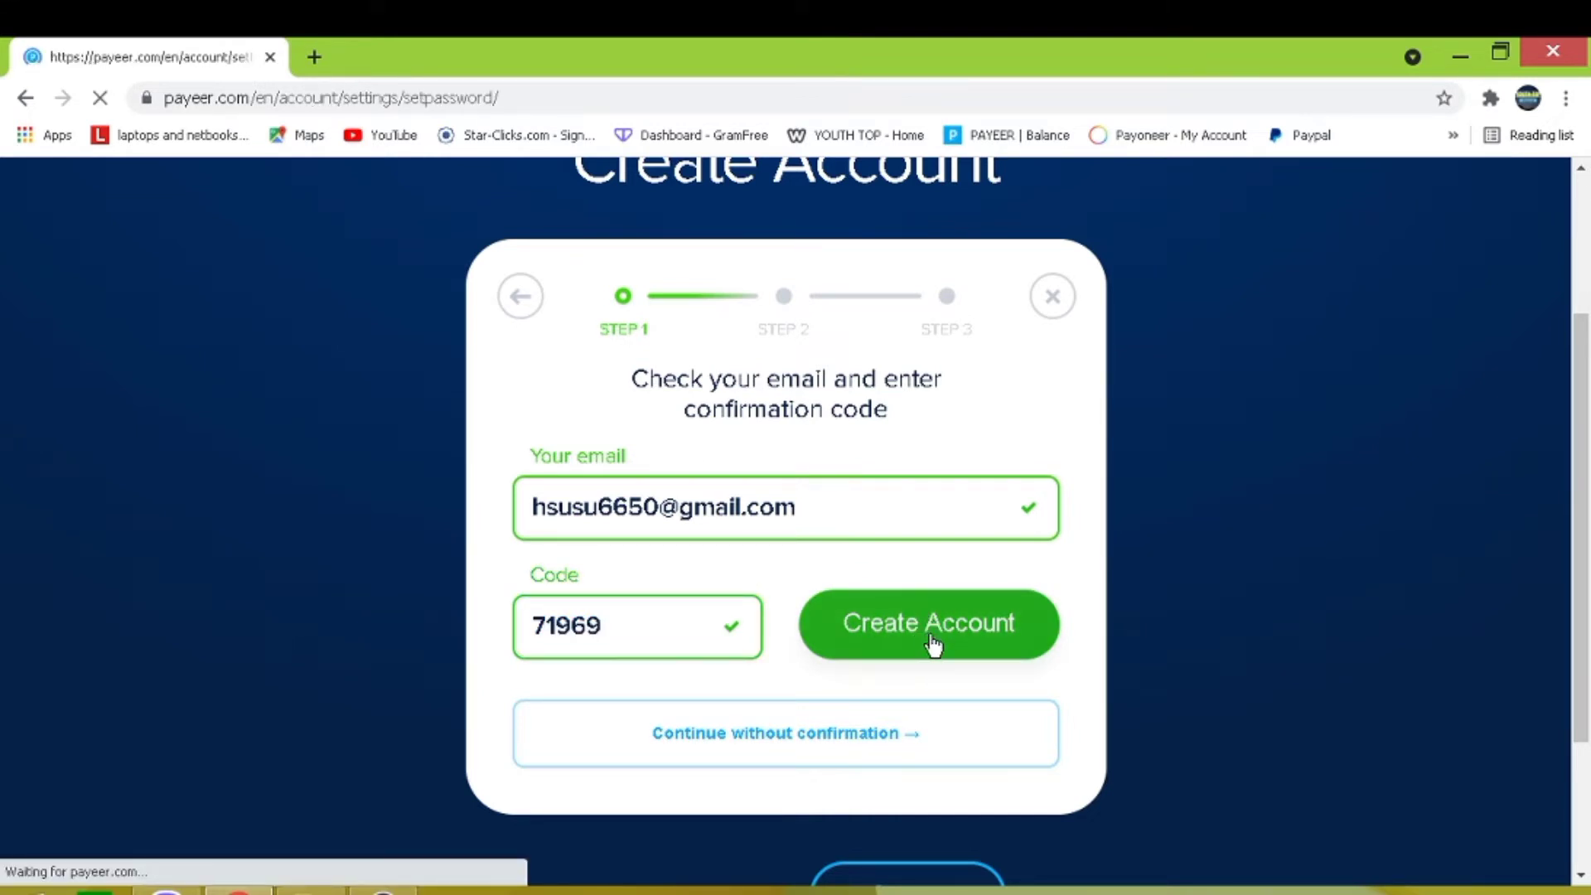
scroll(887, 625, down, 1)
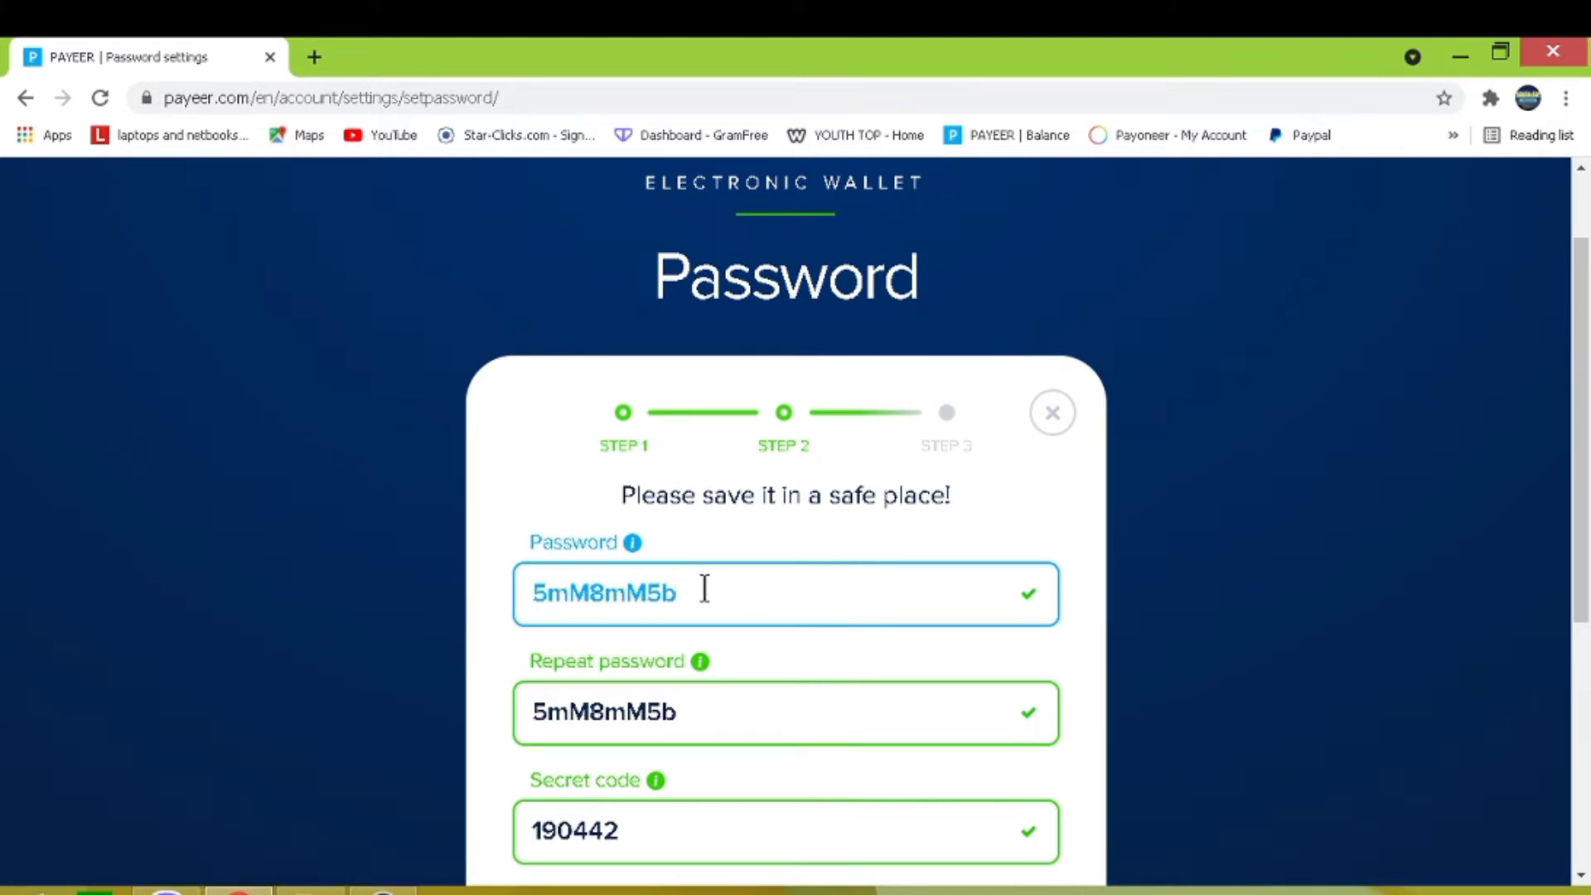
Replace the generated password with the user's own password in both Password and Repeat password
drag(704, 591, 523, 611)
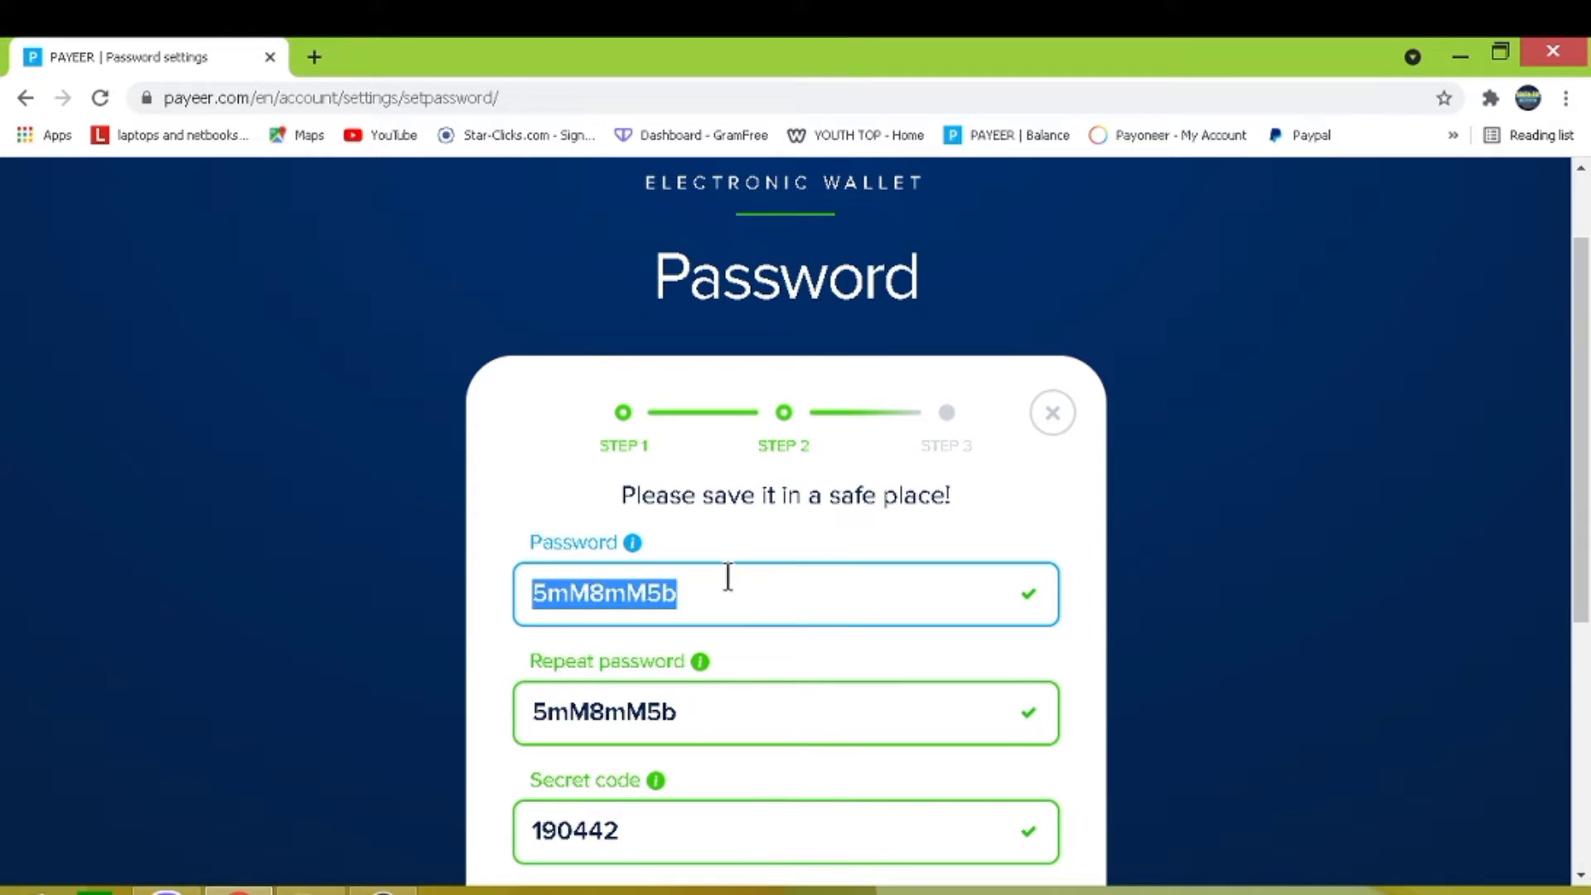
key(BackSpace)
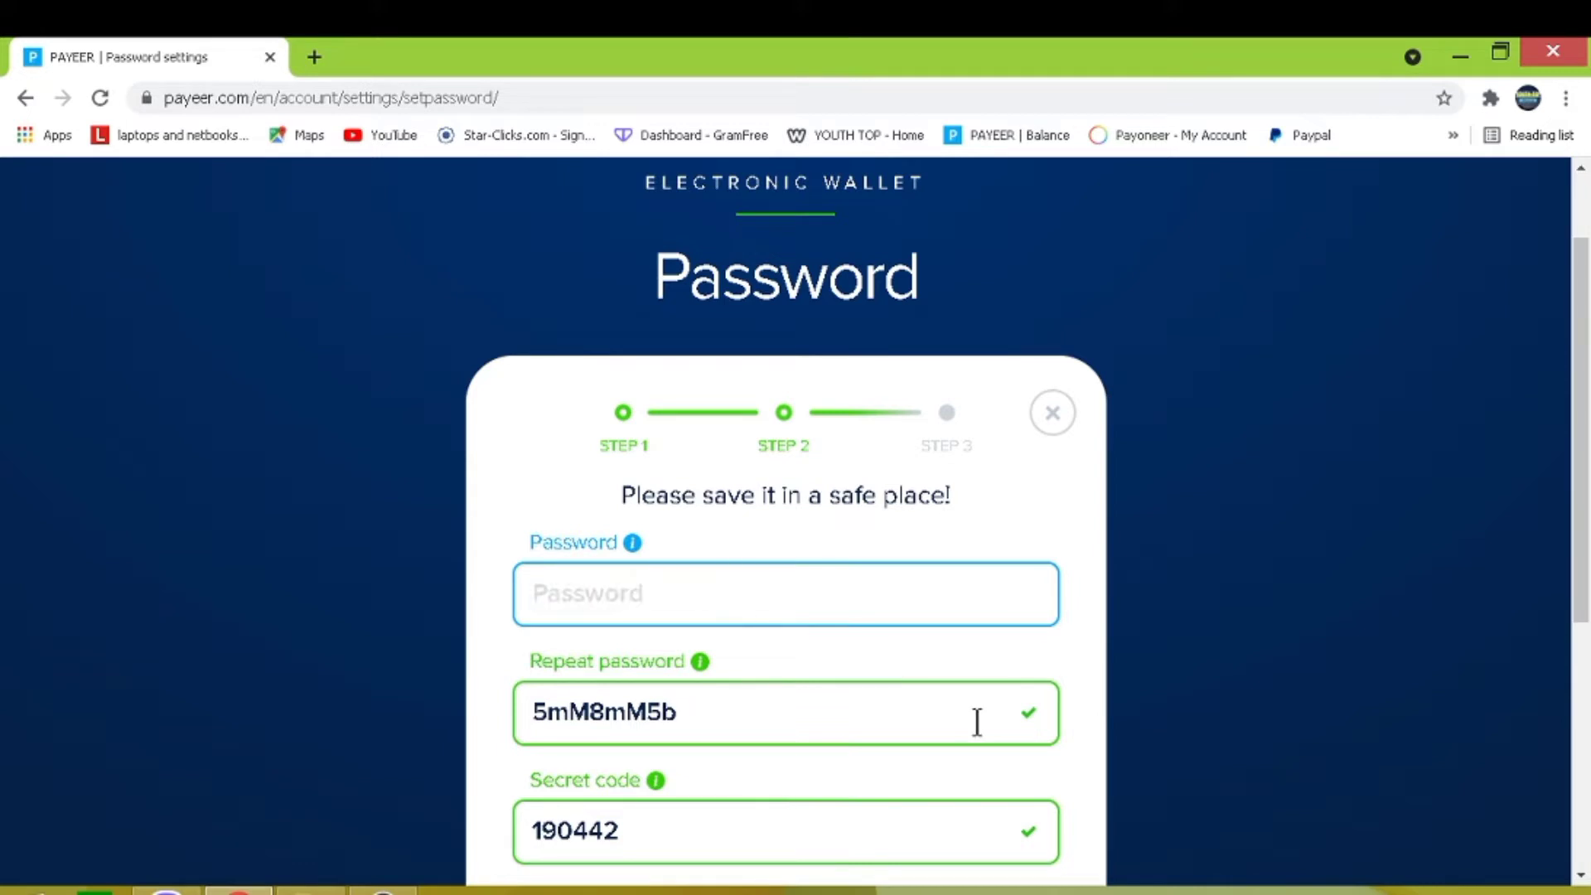
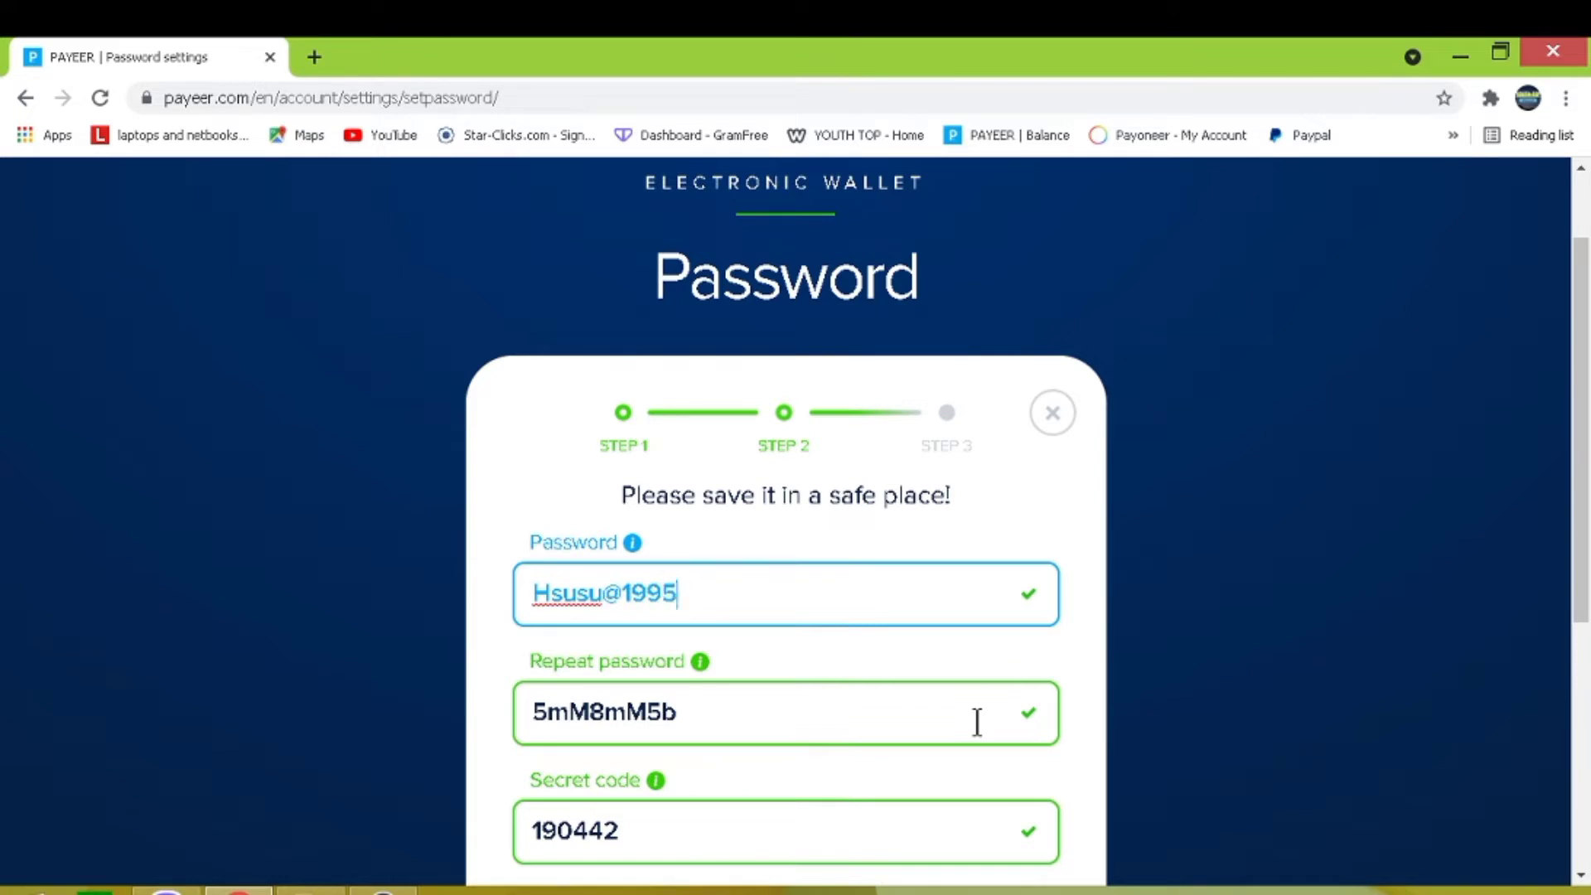
drag(686, 721, 623, 675)
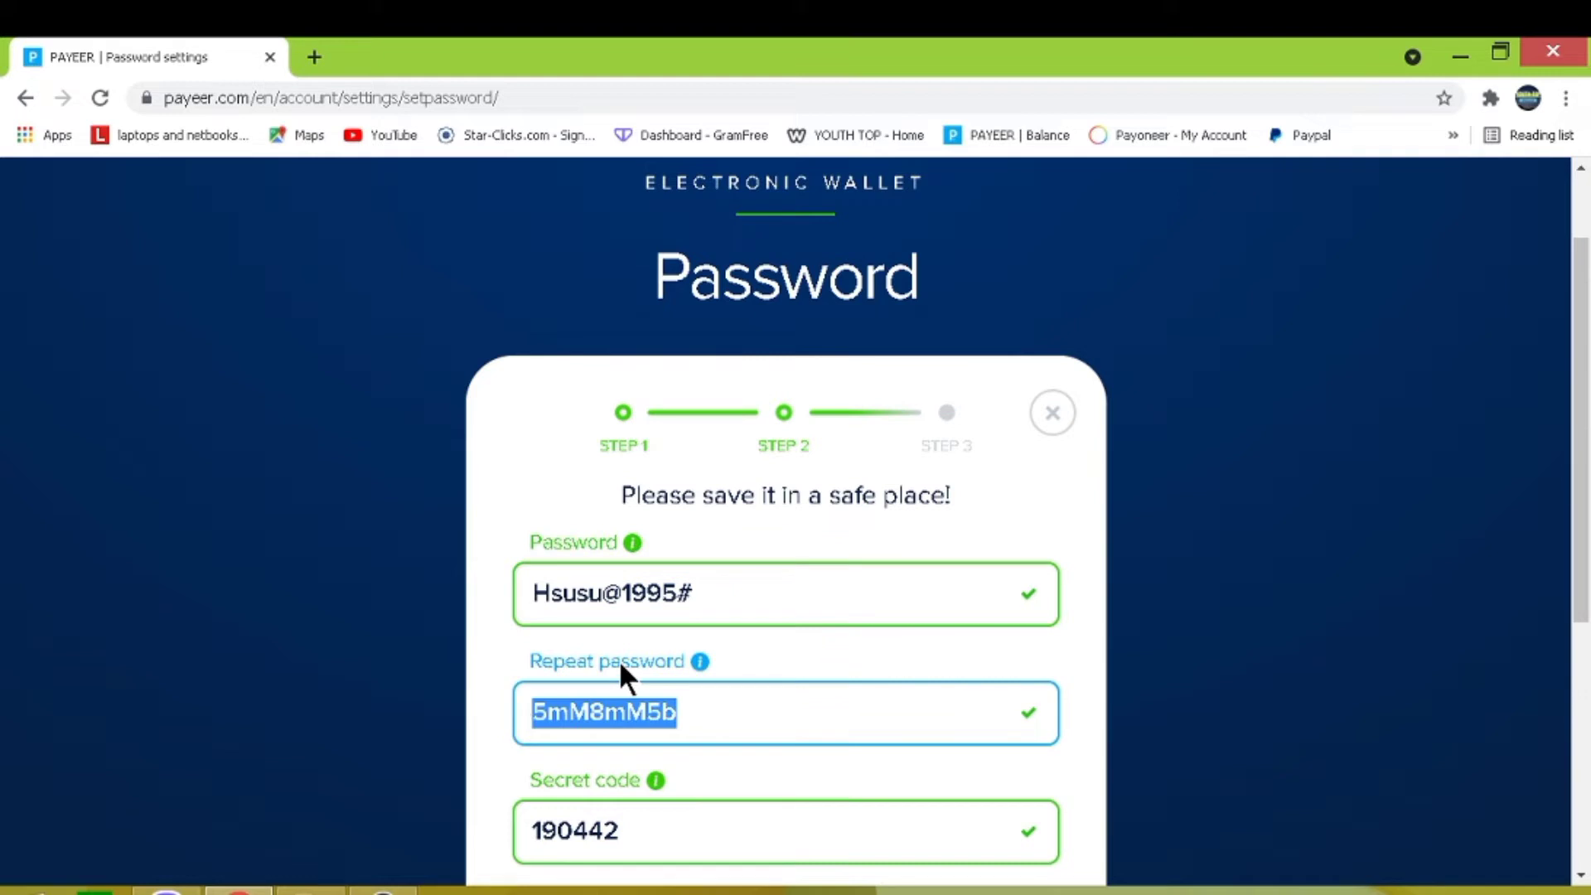
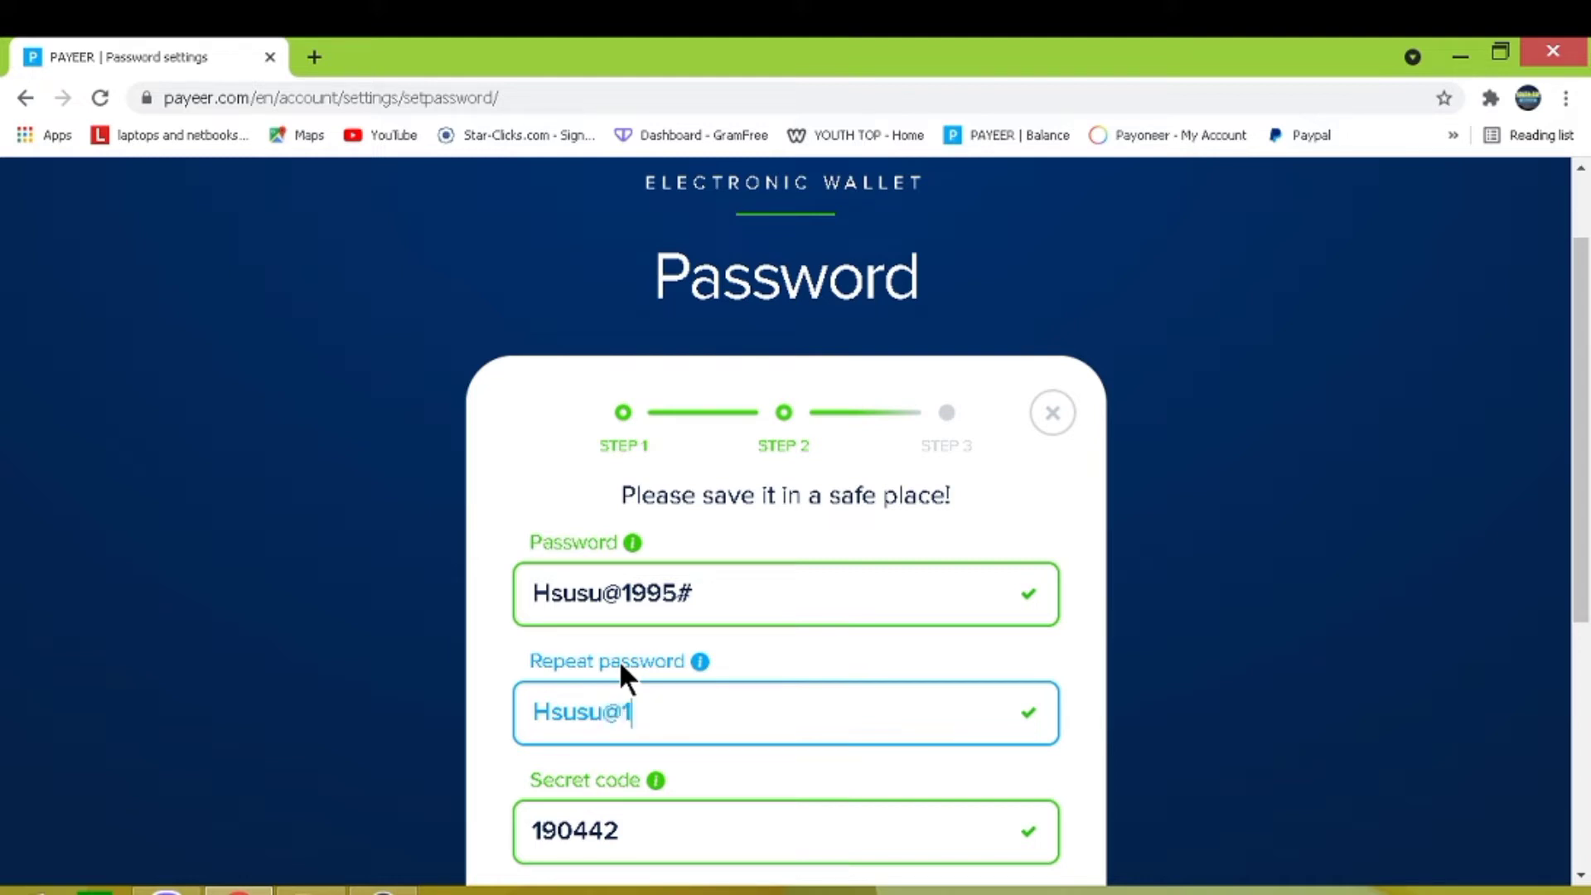
scroll(881, 664, down, 3)
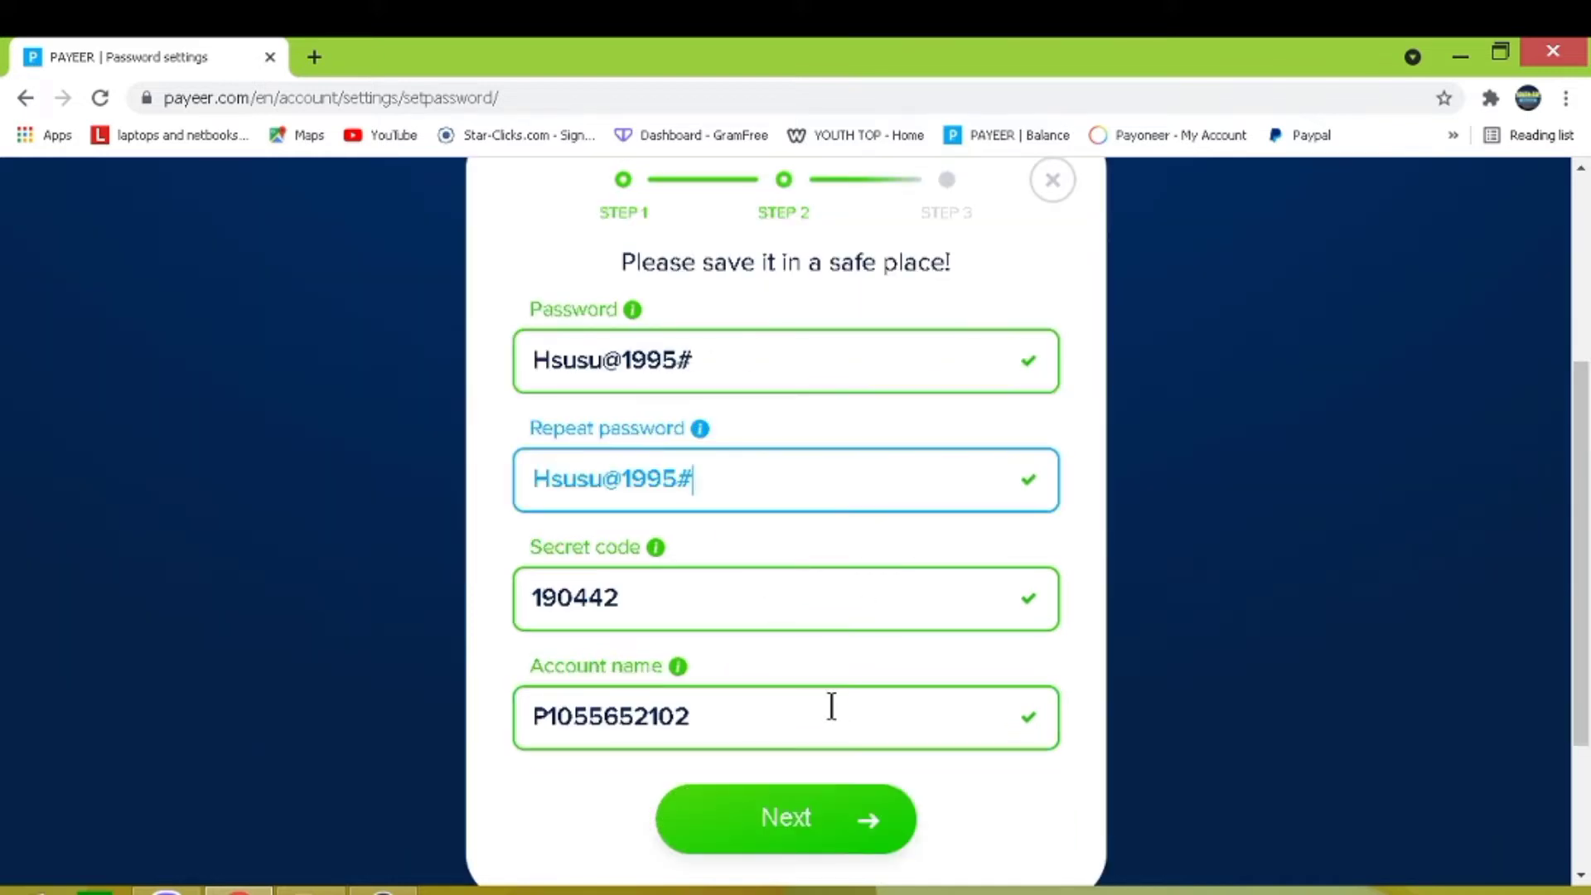
Replace the generated Secret code with the user's own secret code
click(663, 610)
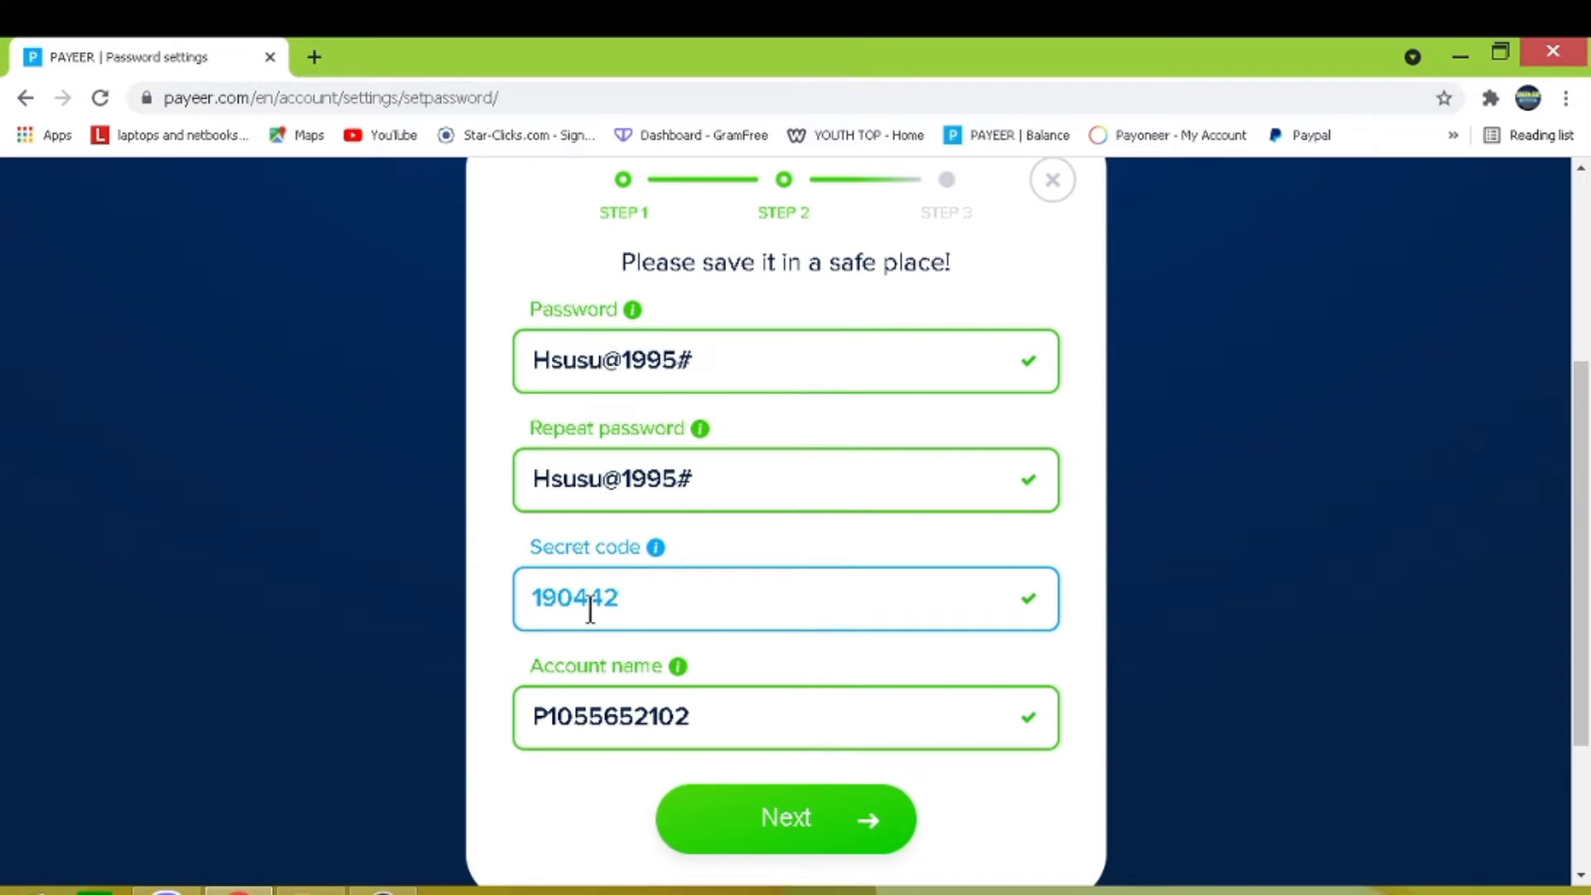
drag(620, 597, 533, 599)
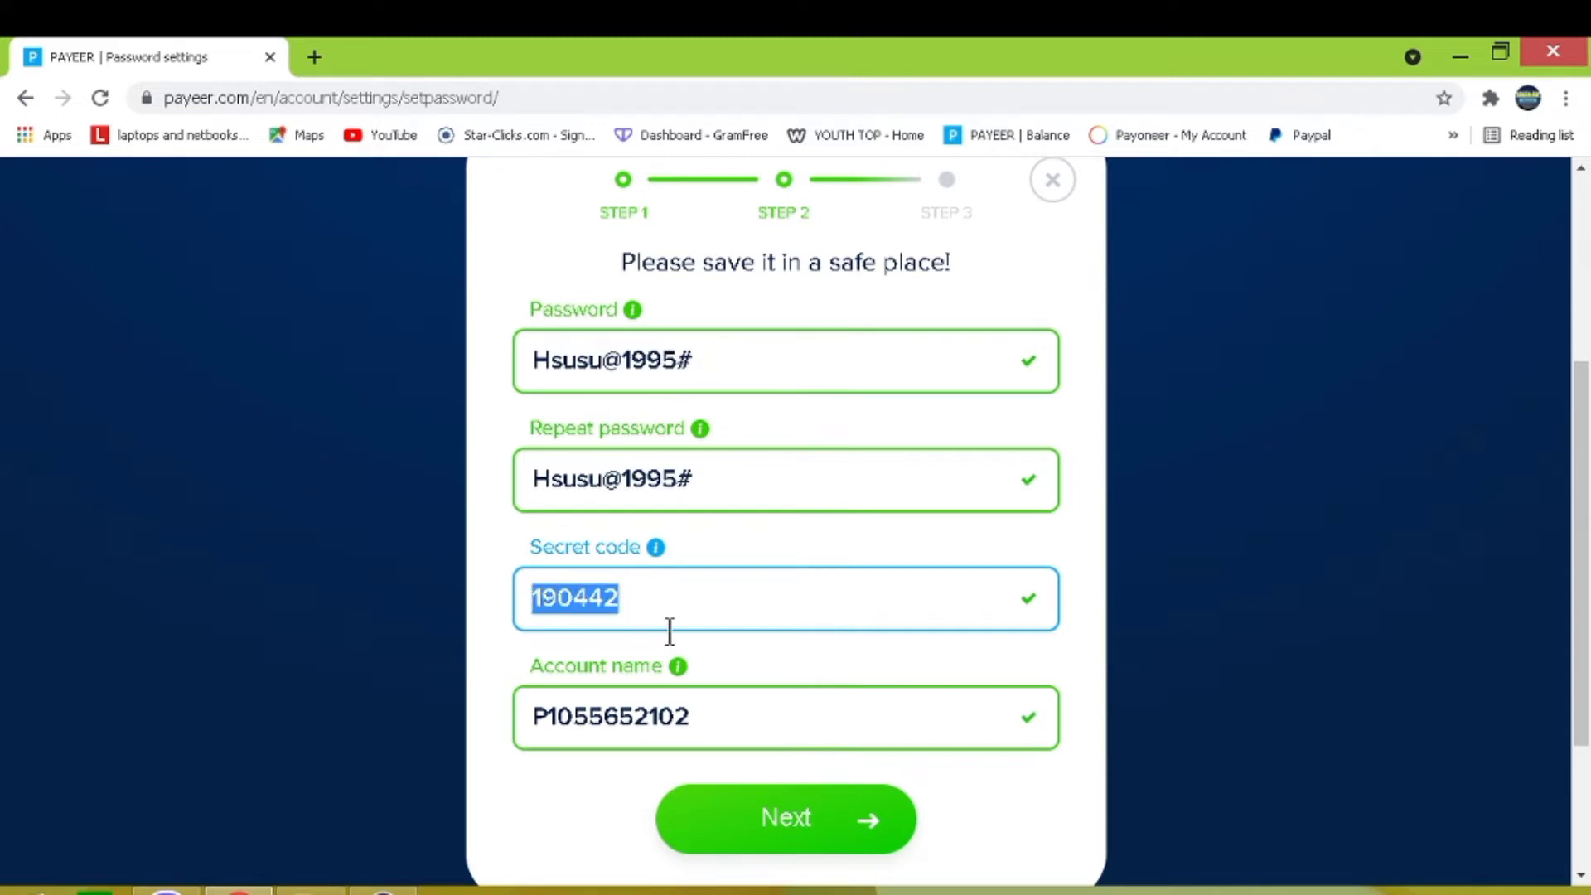
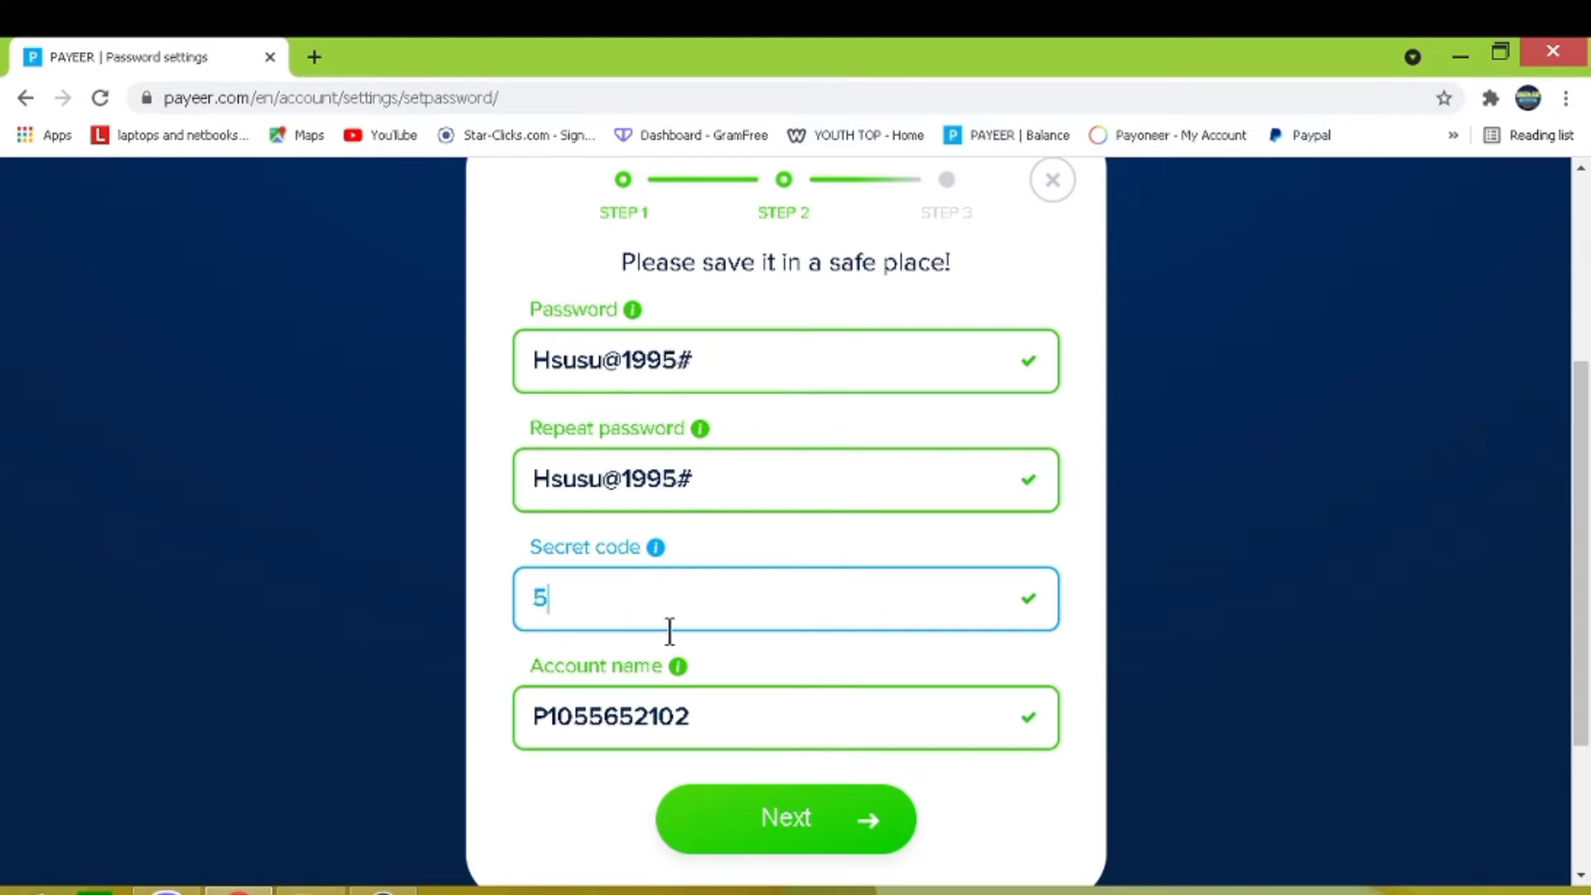
Leave the Account name unchanged and continue to the Your Profile step
click(718, 715)
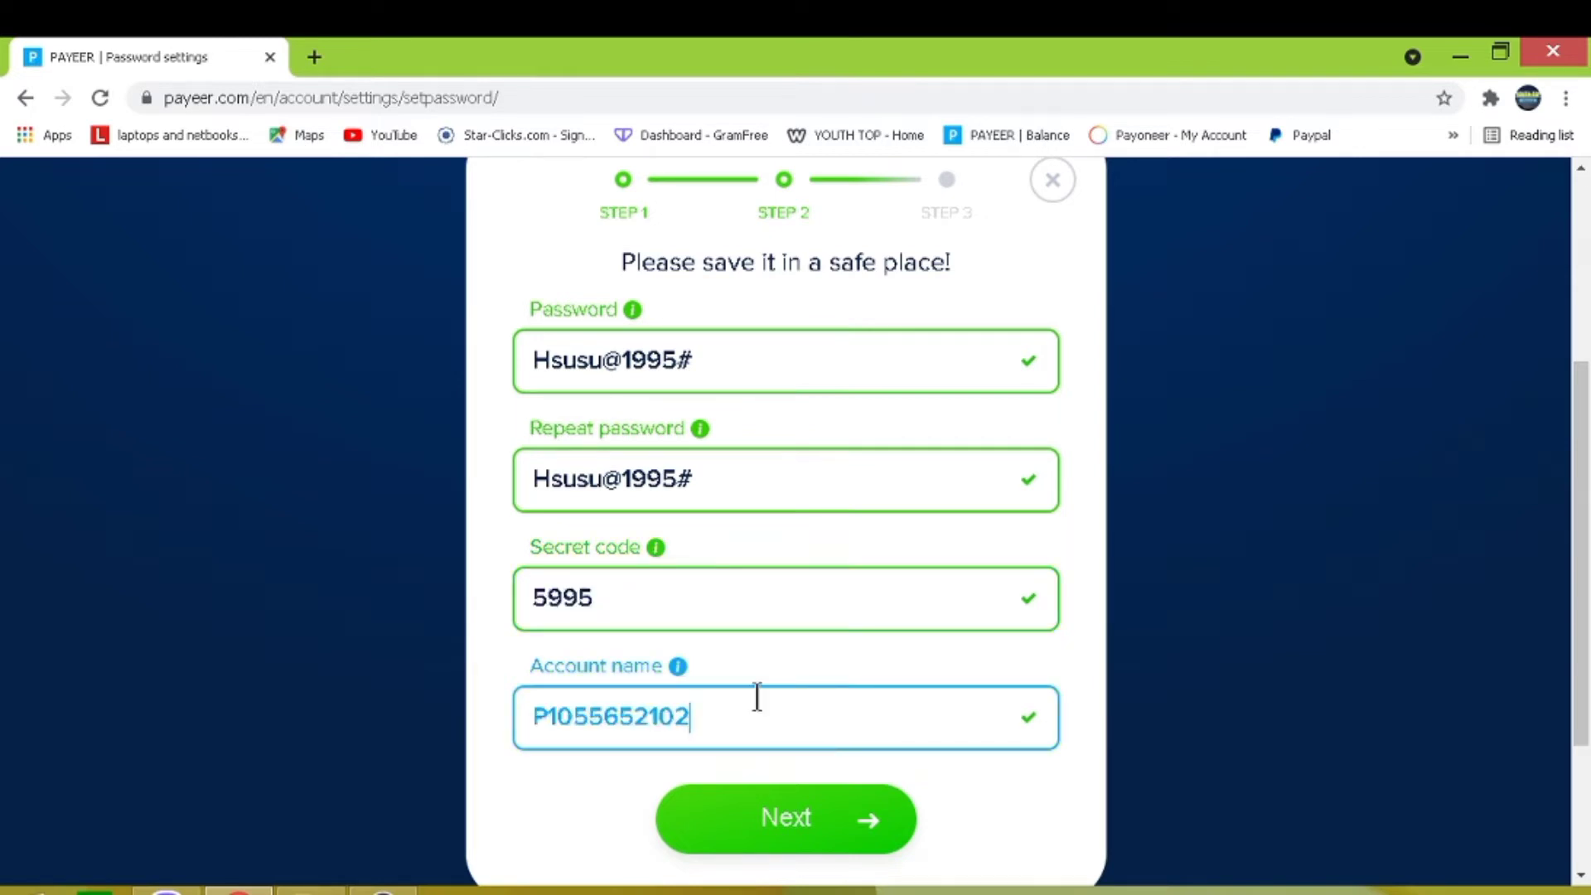
click(1046, 756)
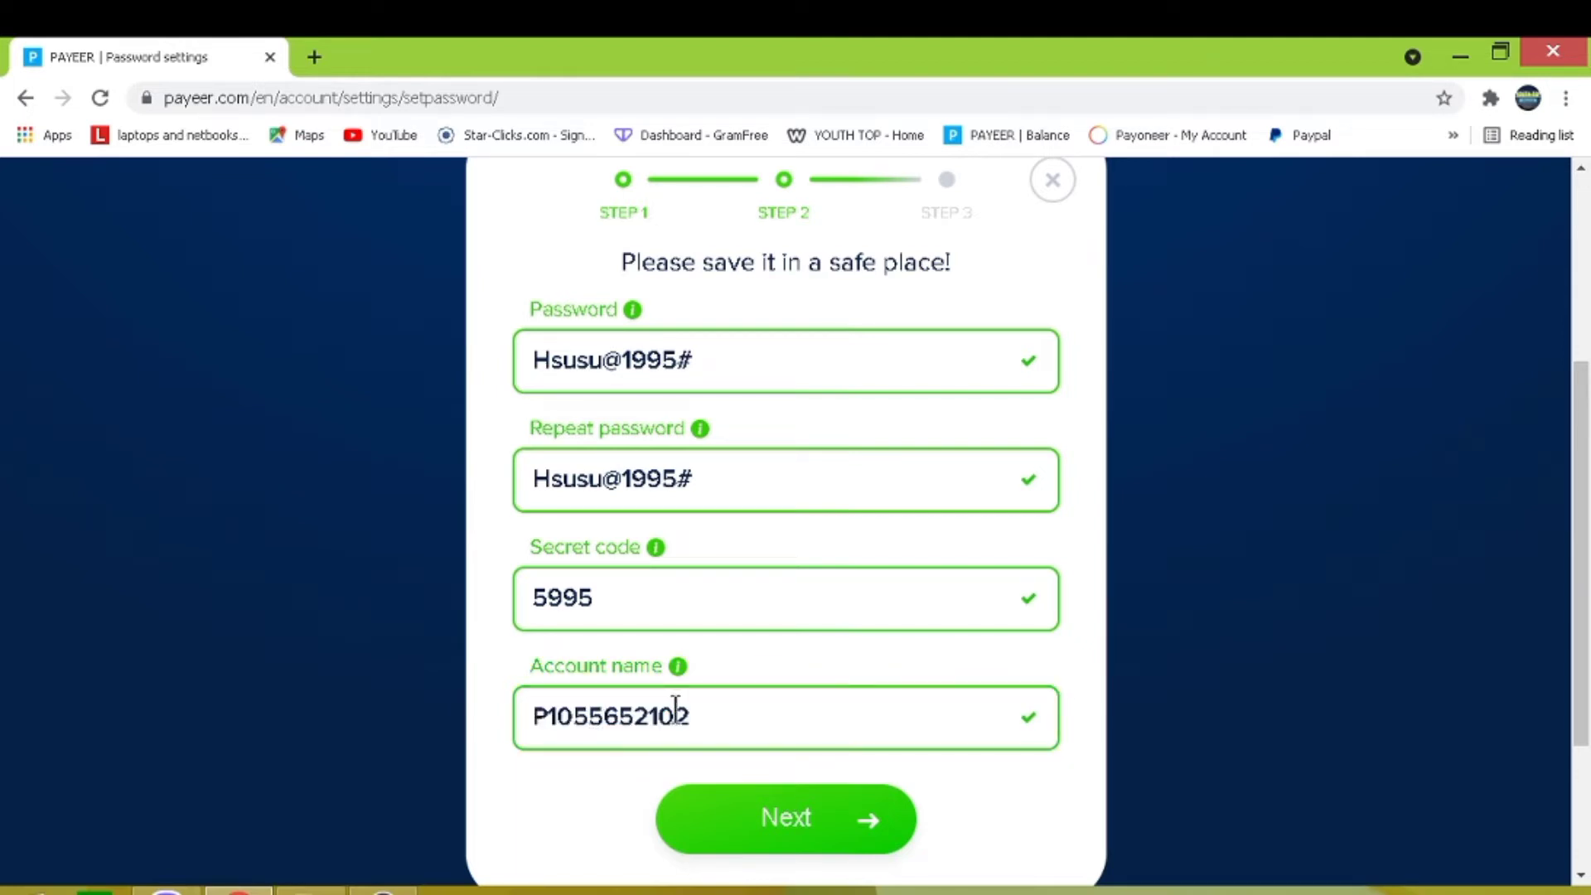
scroll(675, 704, up, 1)
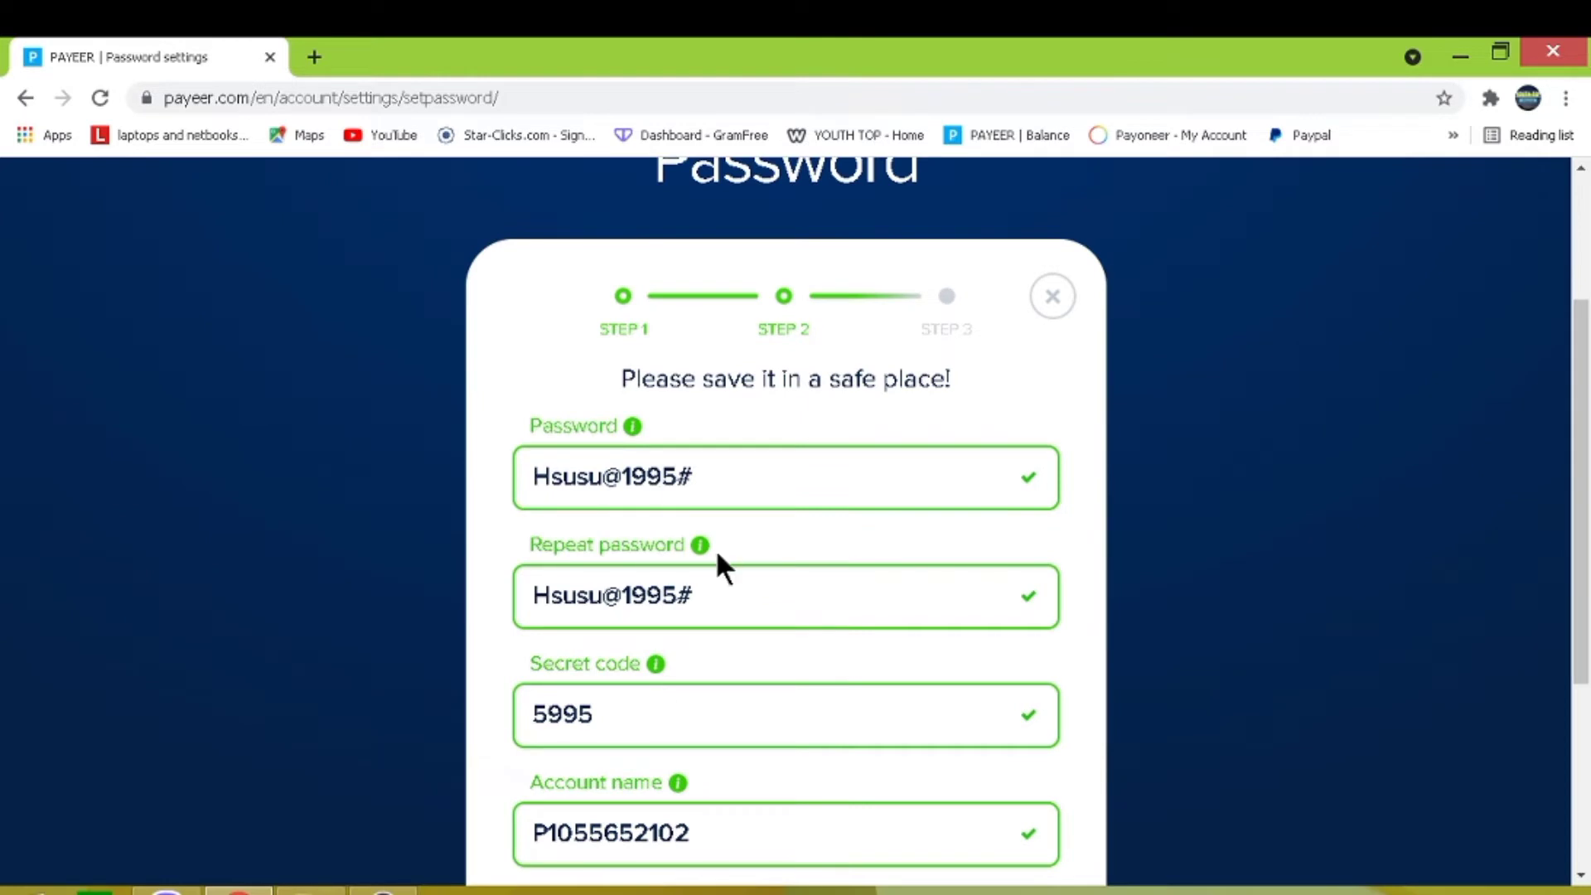
scroll(746, 456, down, 1)
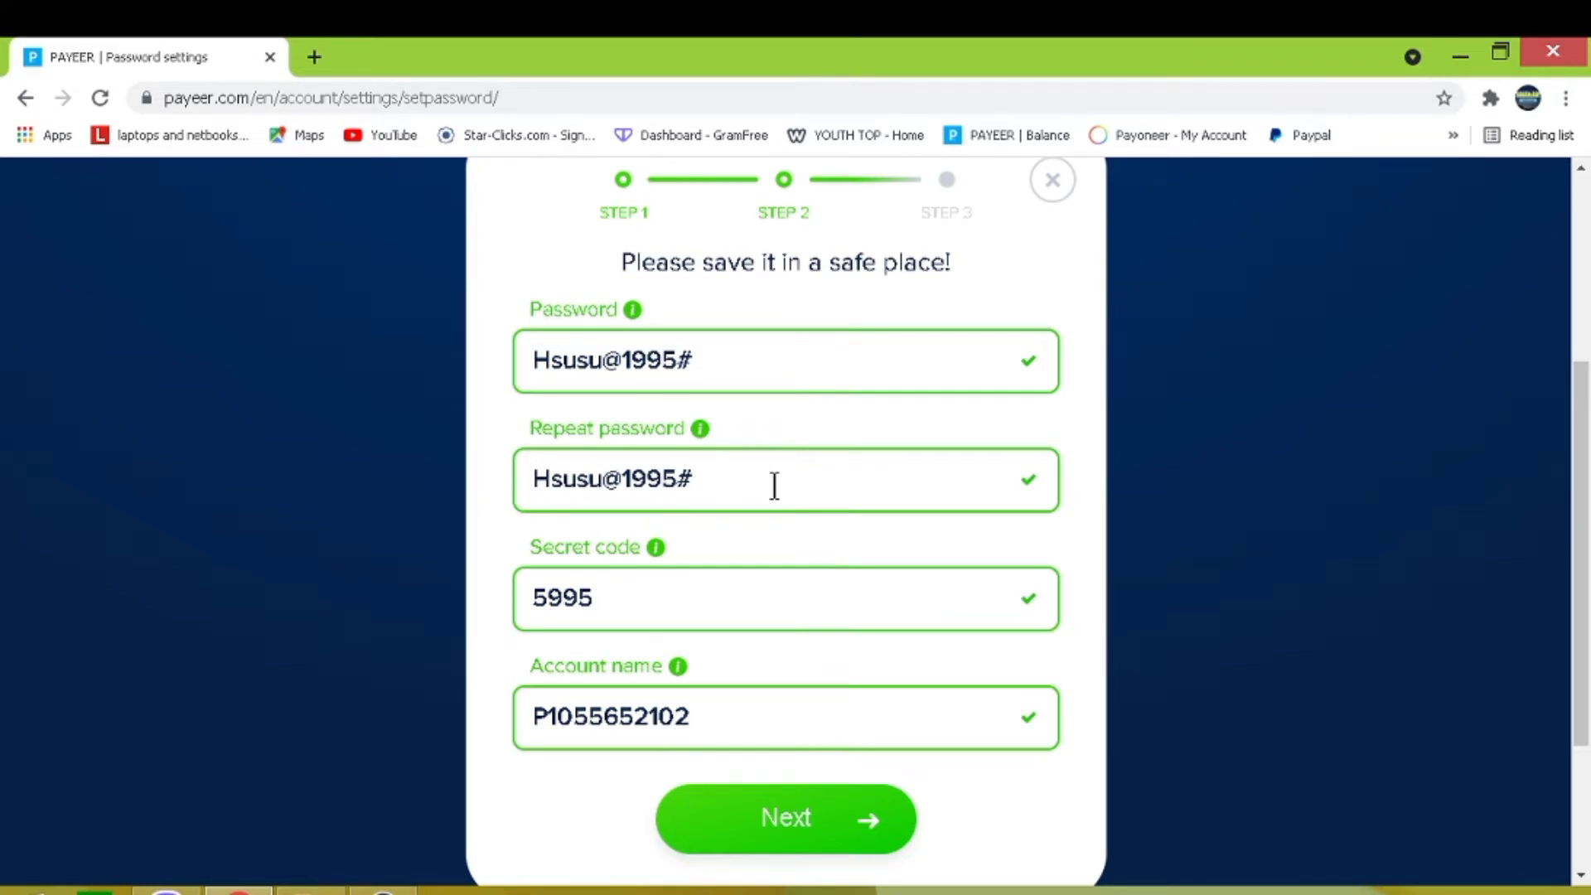
click(811, 837)
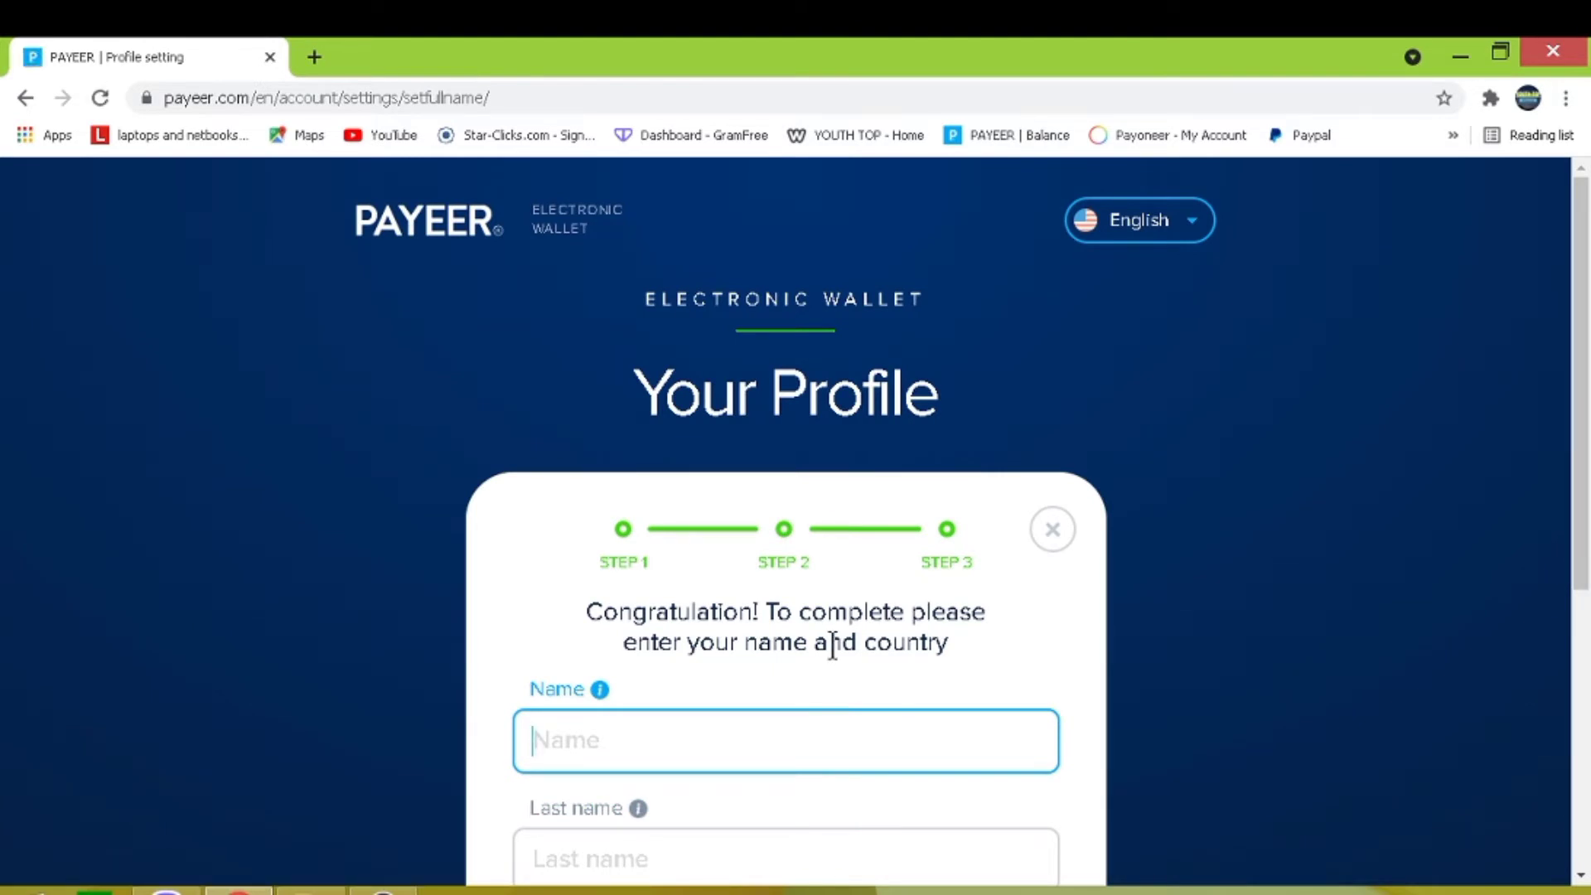
Fill in the user's first name and last name on the profile form
scroll(828, 644, down, 3)
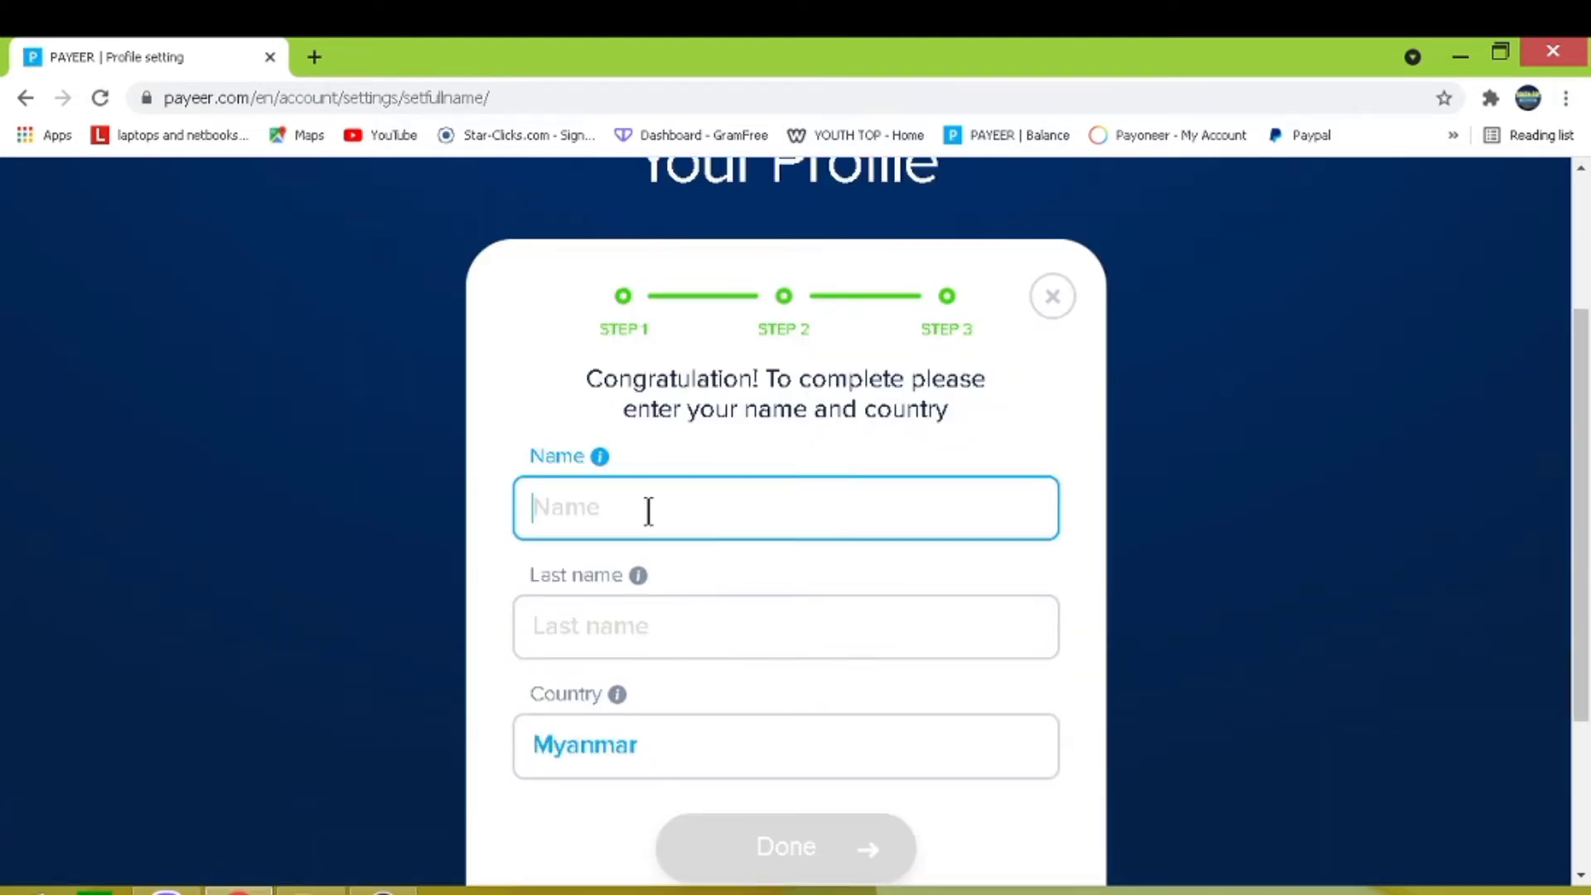
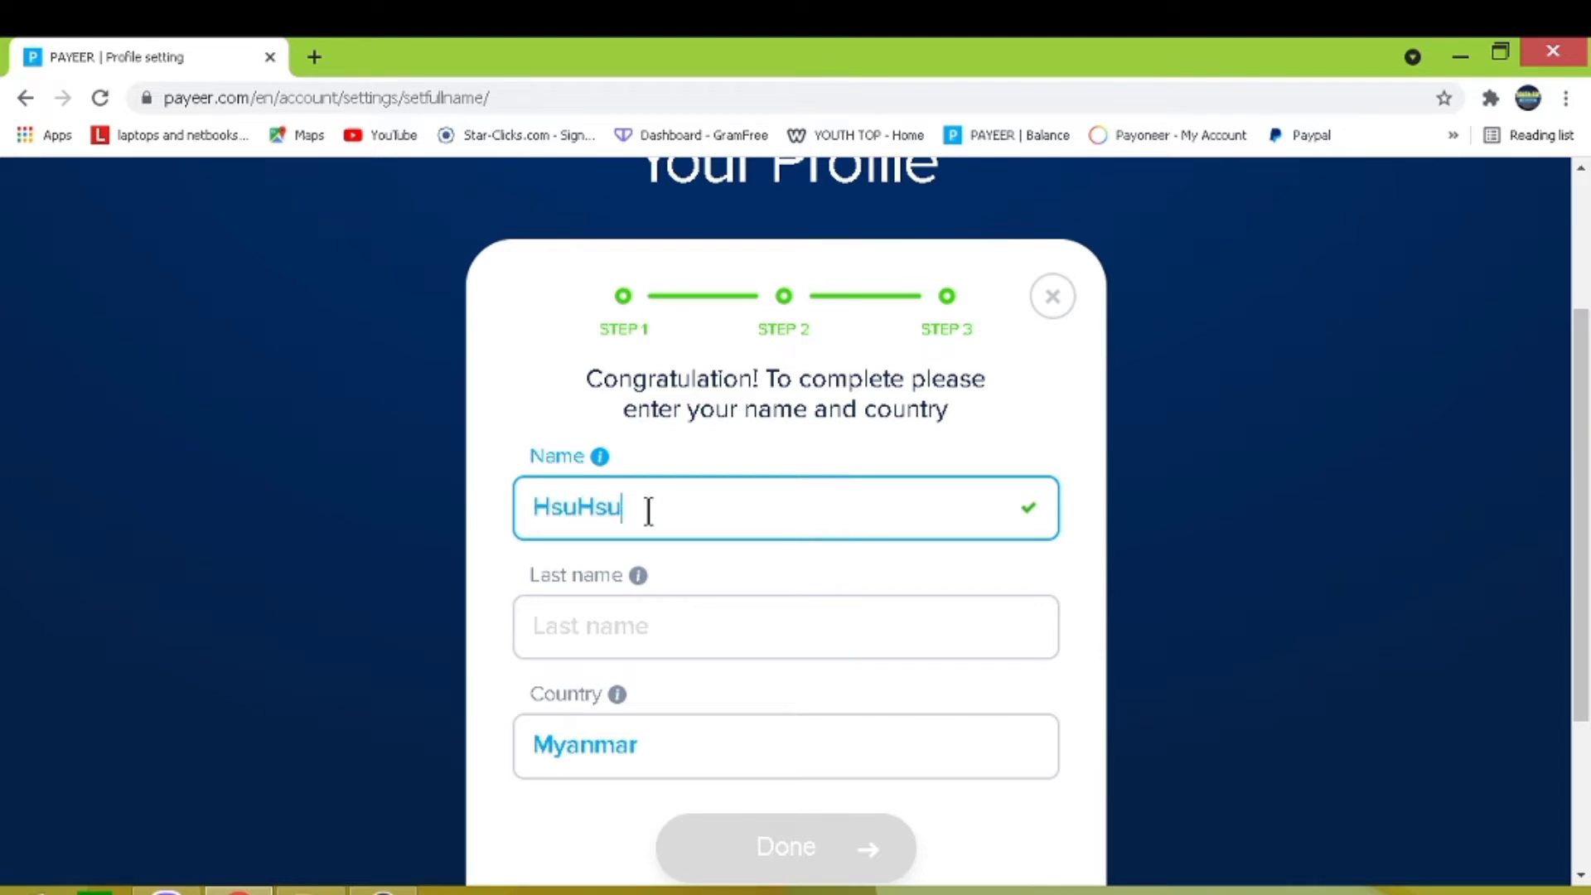
click(557, 643)
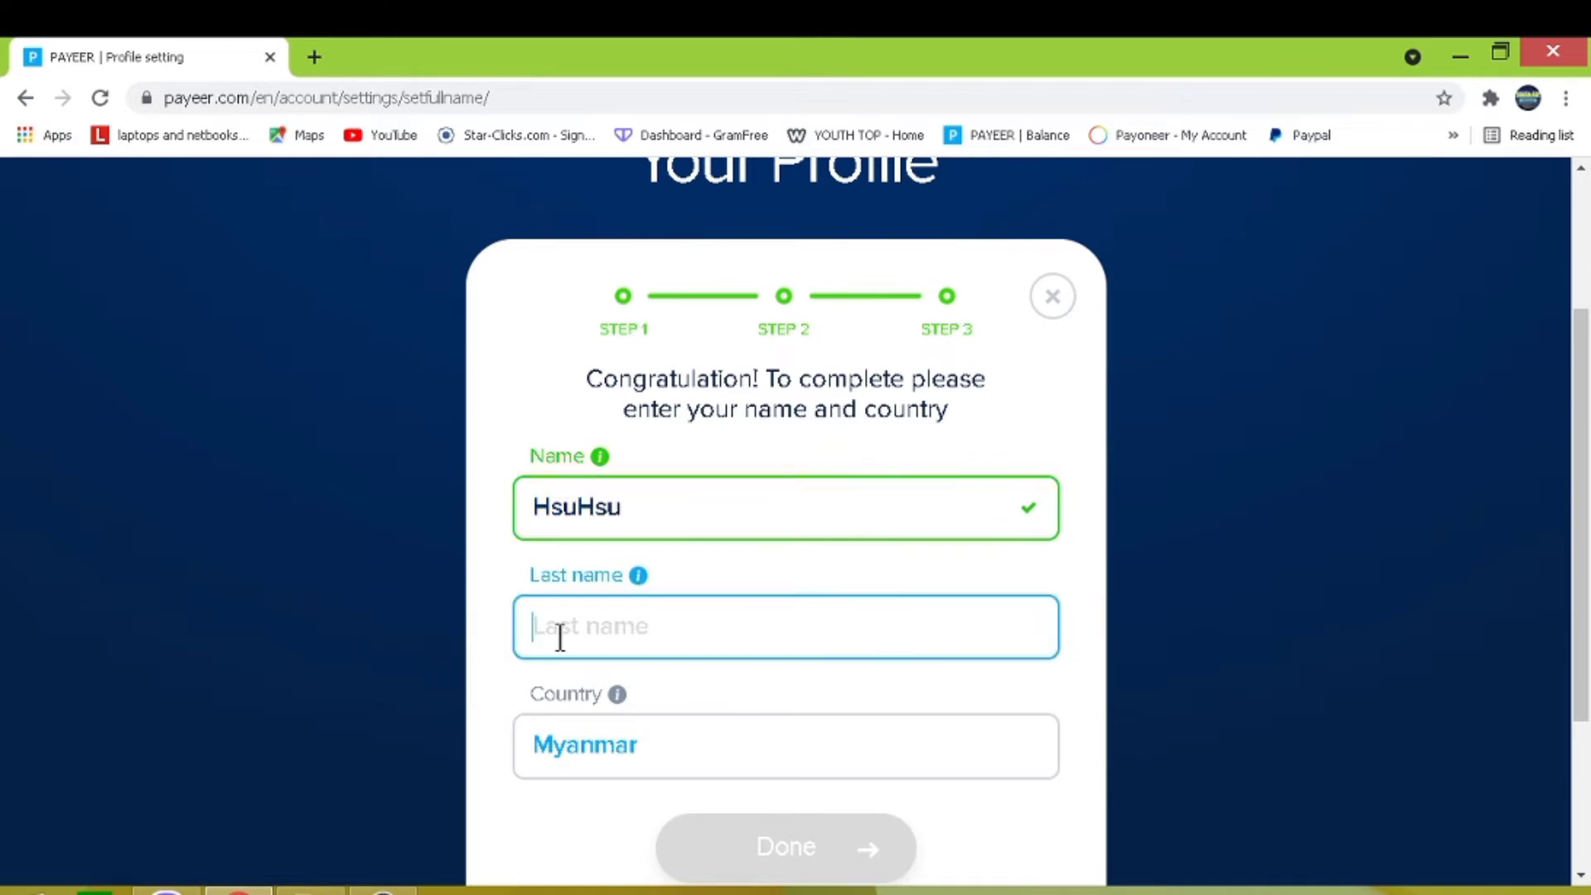
click(584, 514)
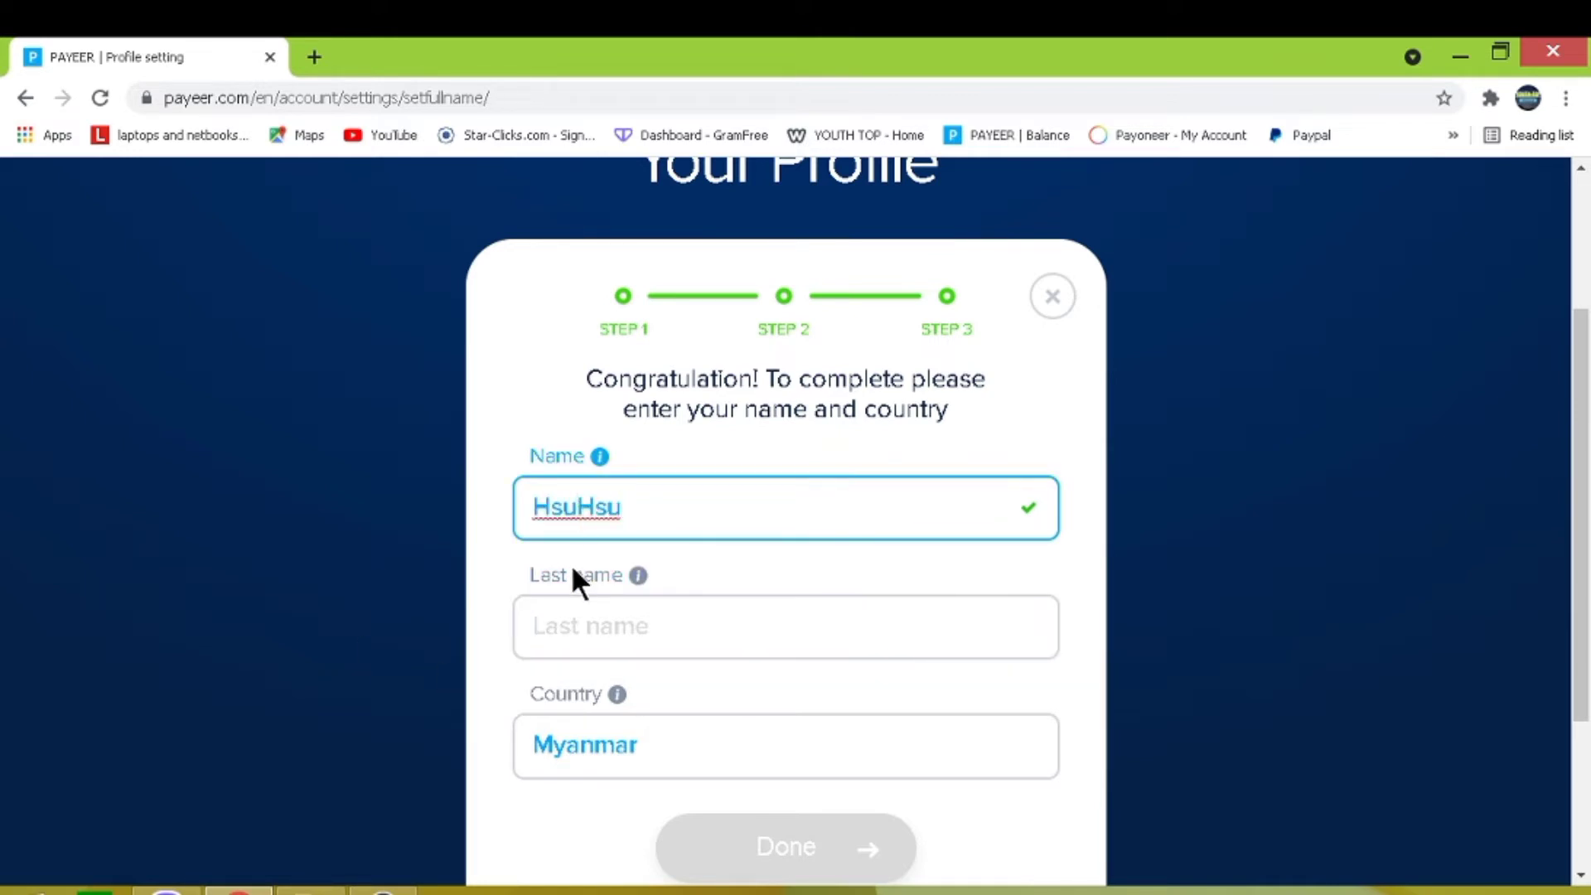
click(575, 617)
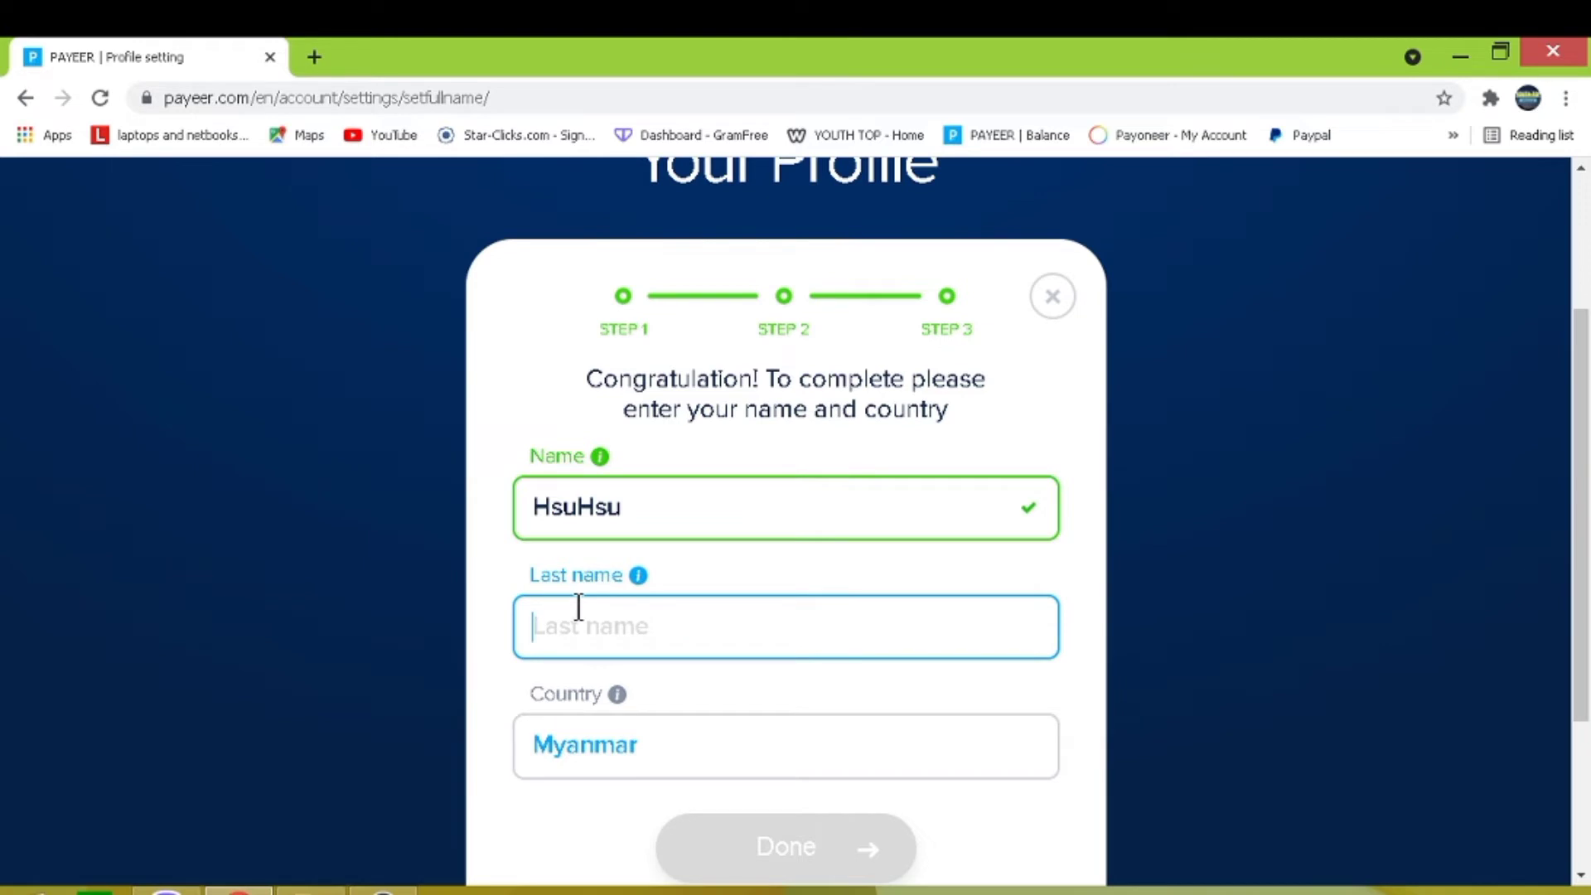
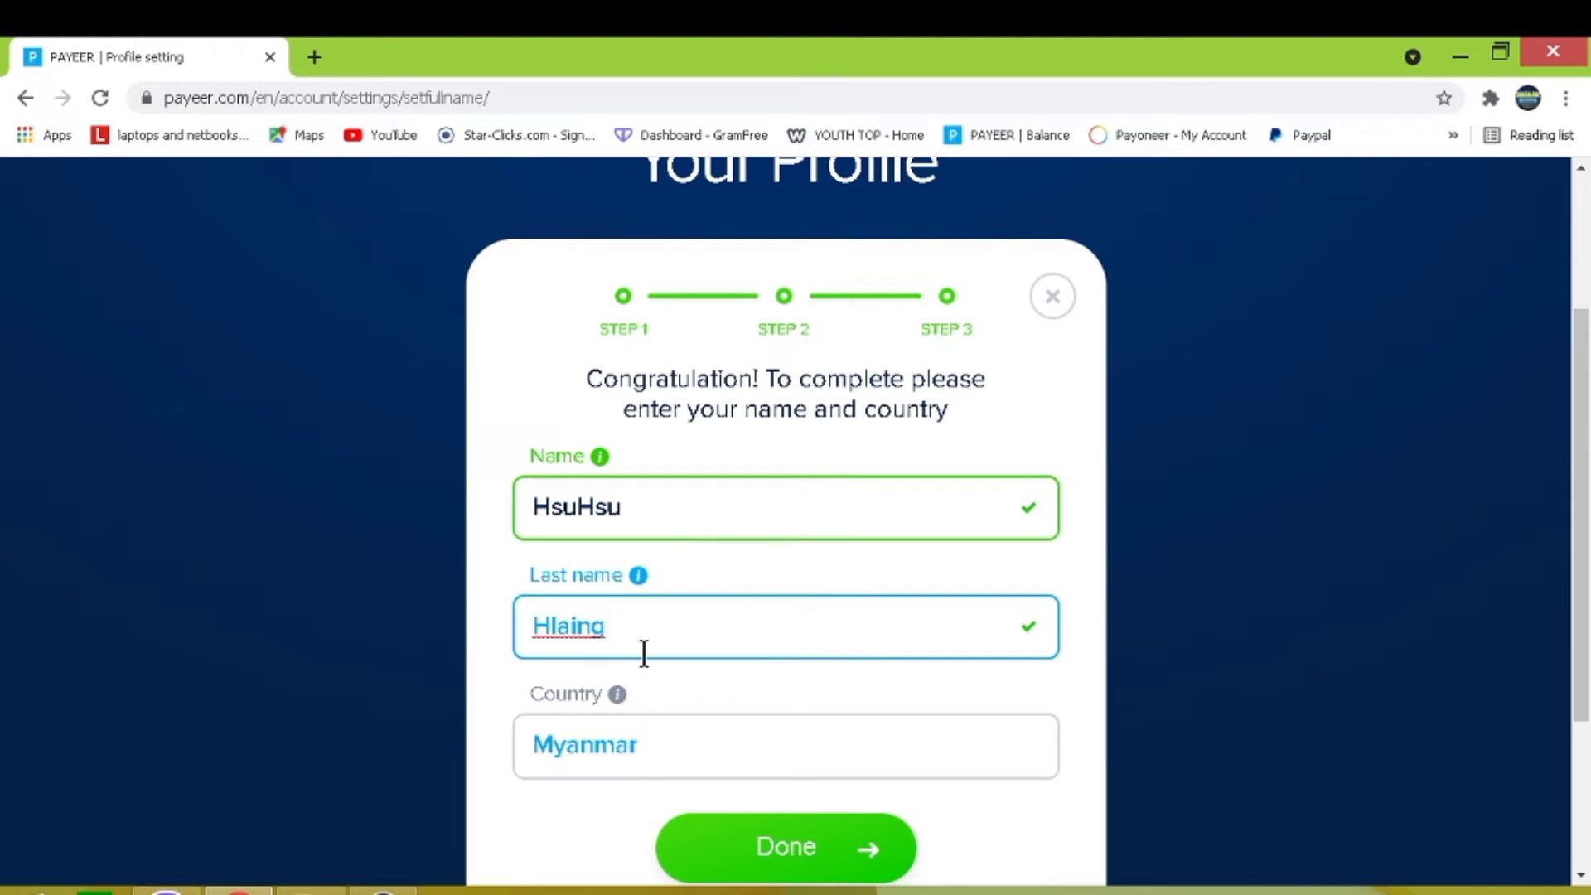
Keep Myanmar as the country and submit the profile with Done
click(654, 748)
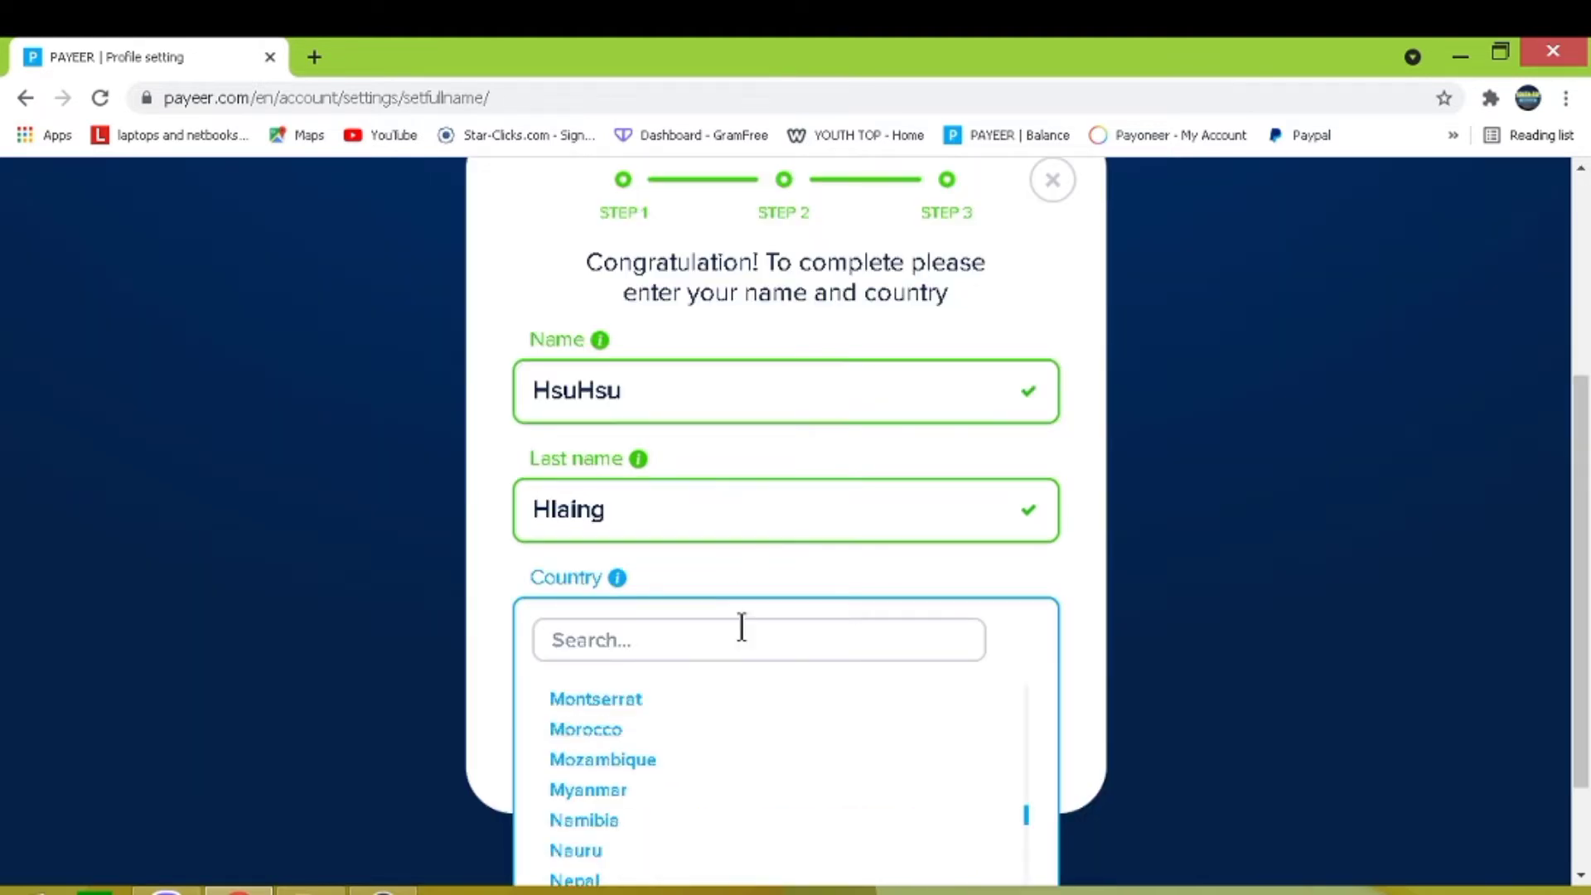
click(1018, 580)
scroll(821, 633, down, 2)
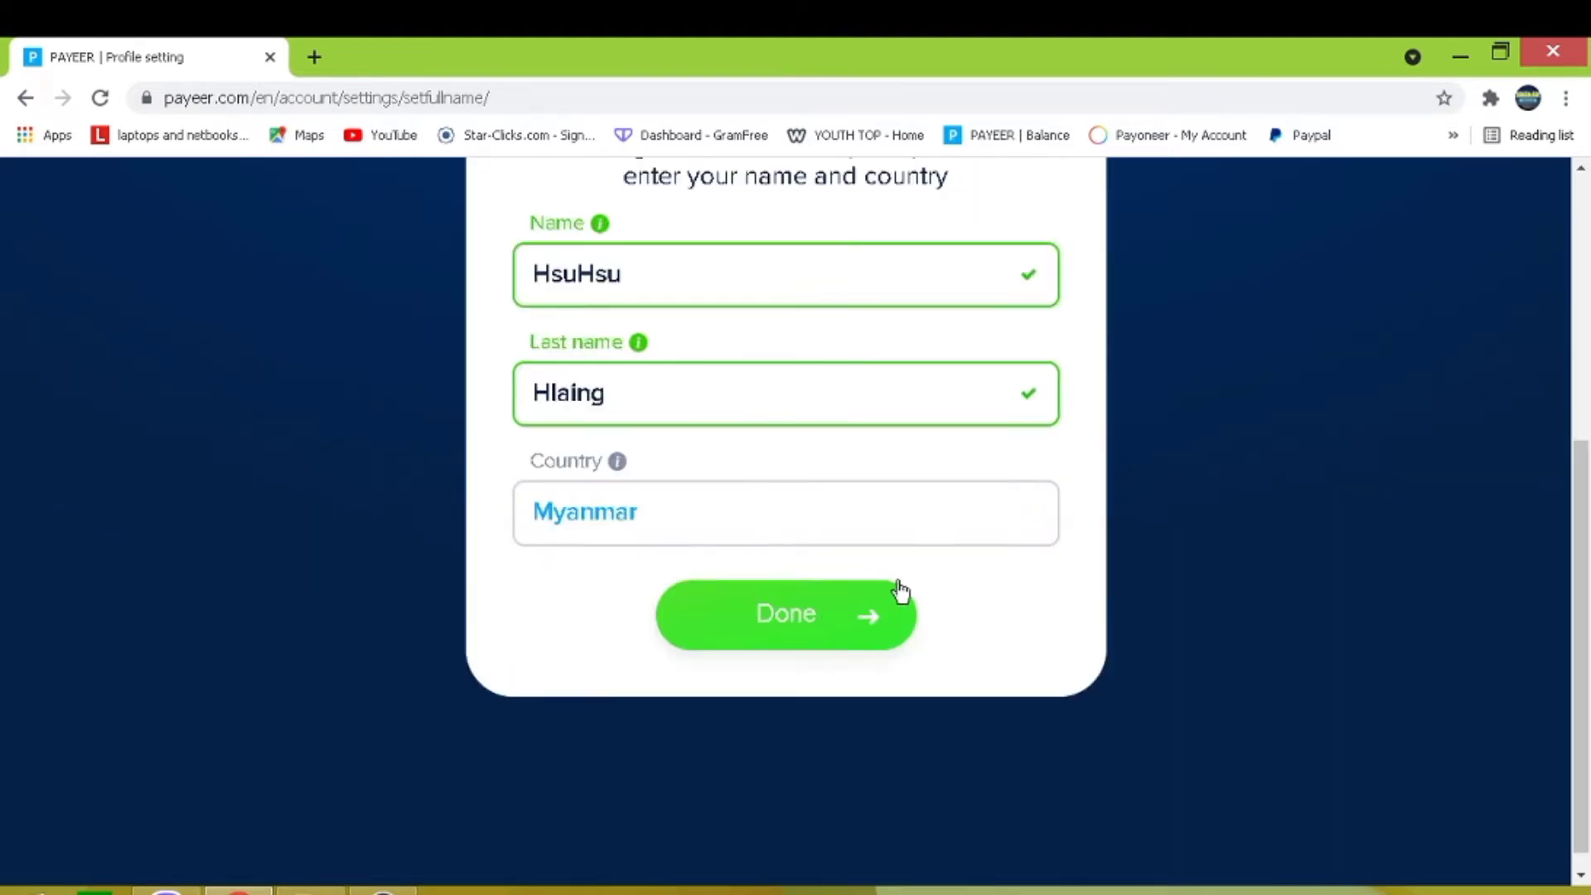
scroll(899, 593, up, 2)
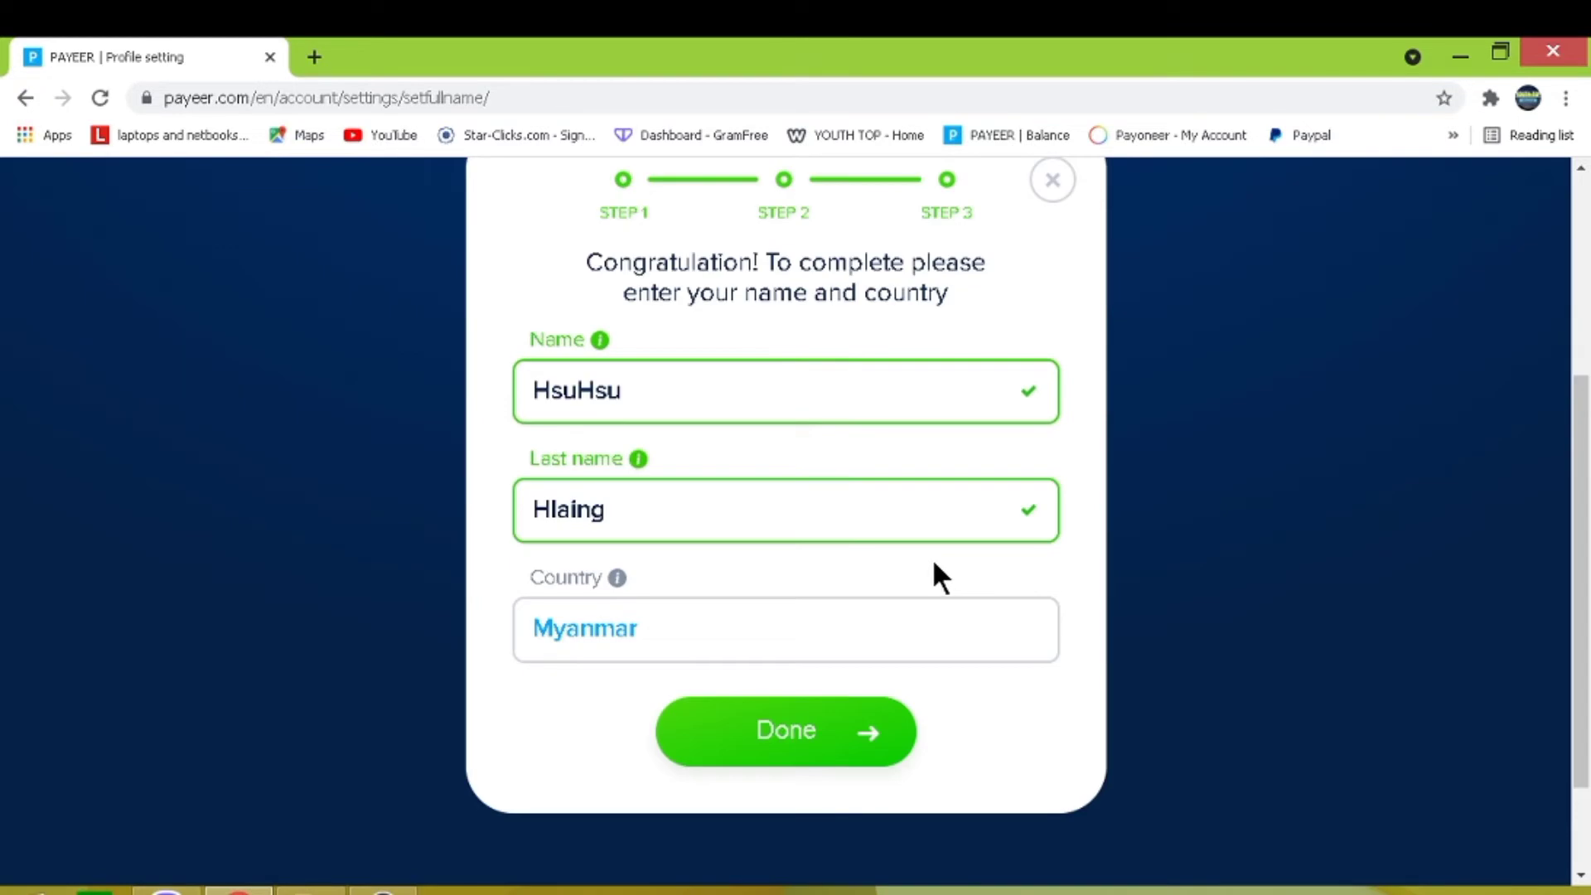
click(823, 739)
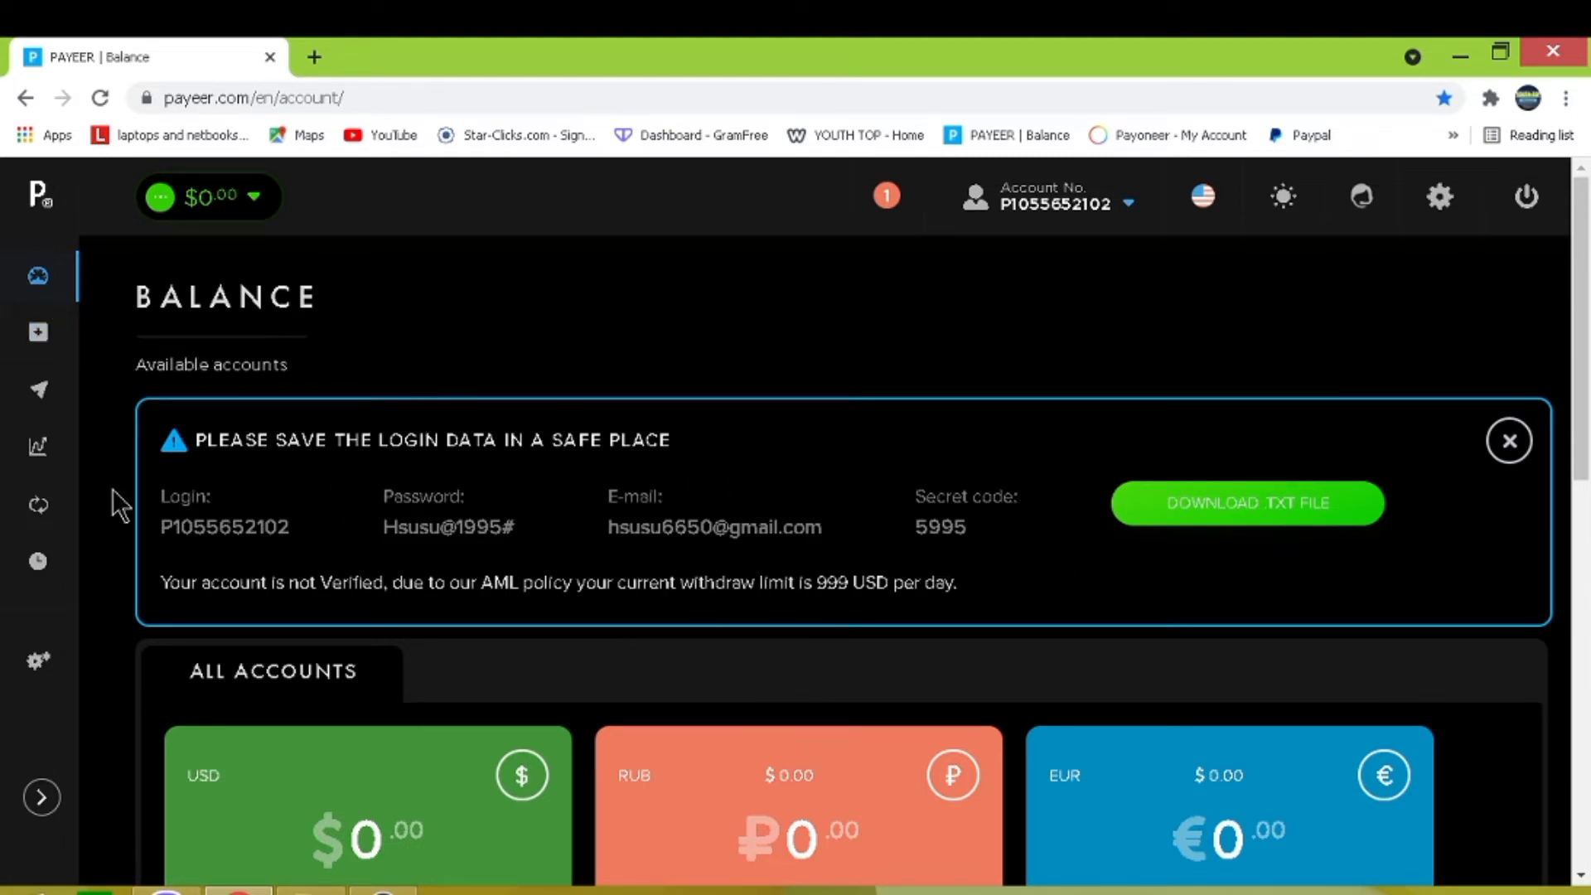
Review every zero-balance currency card on the Balance page, then open the Add funds page
scroll(179, 472, down, 4)
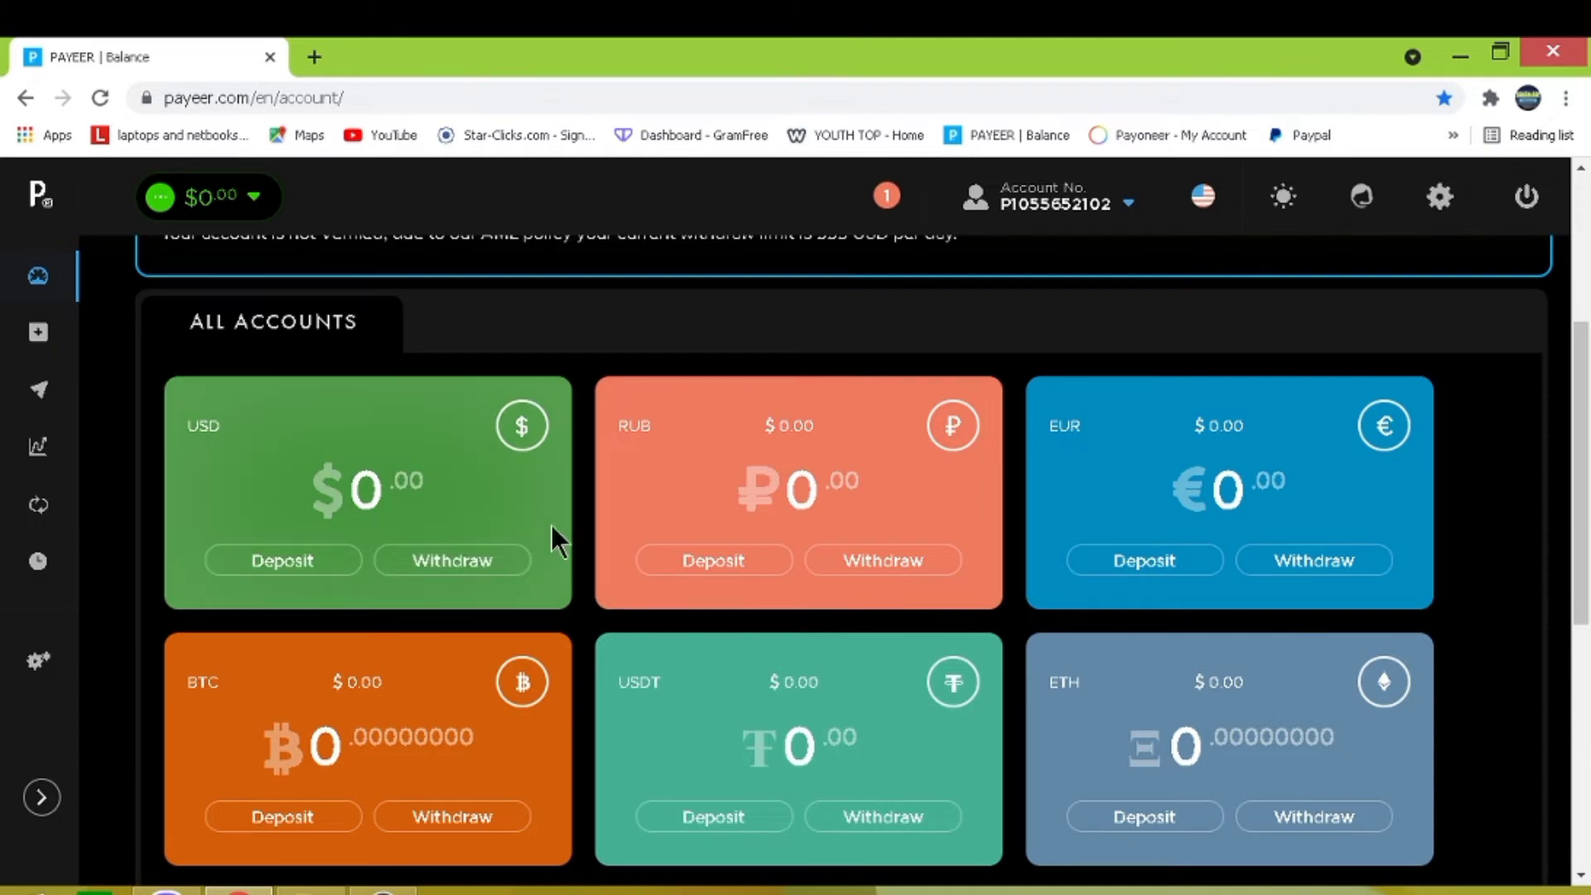
scroll(574, 517, down, 1)
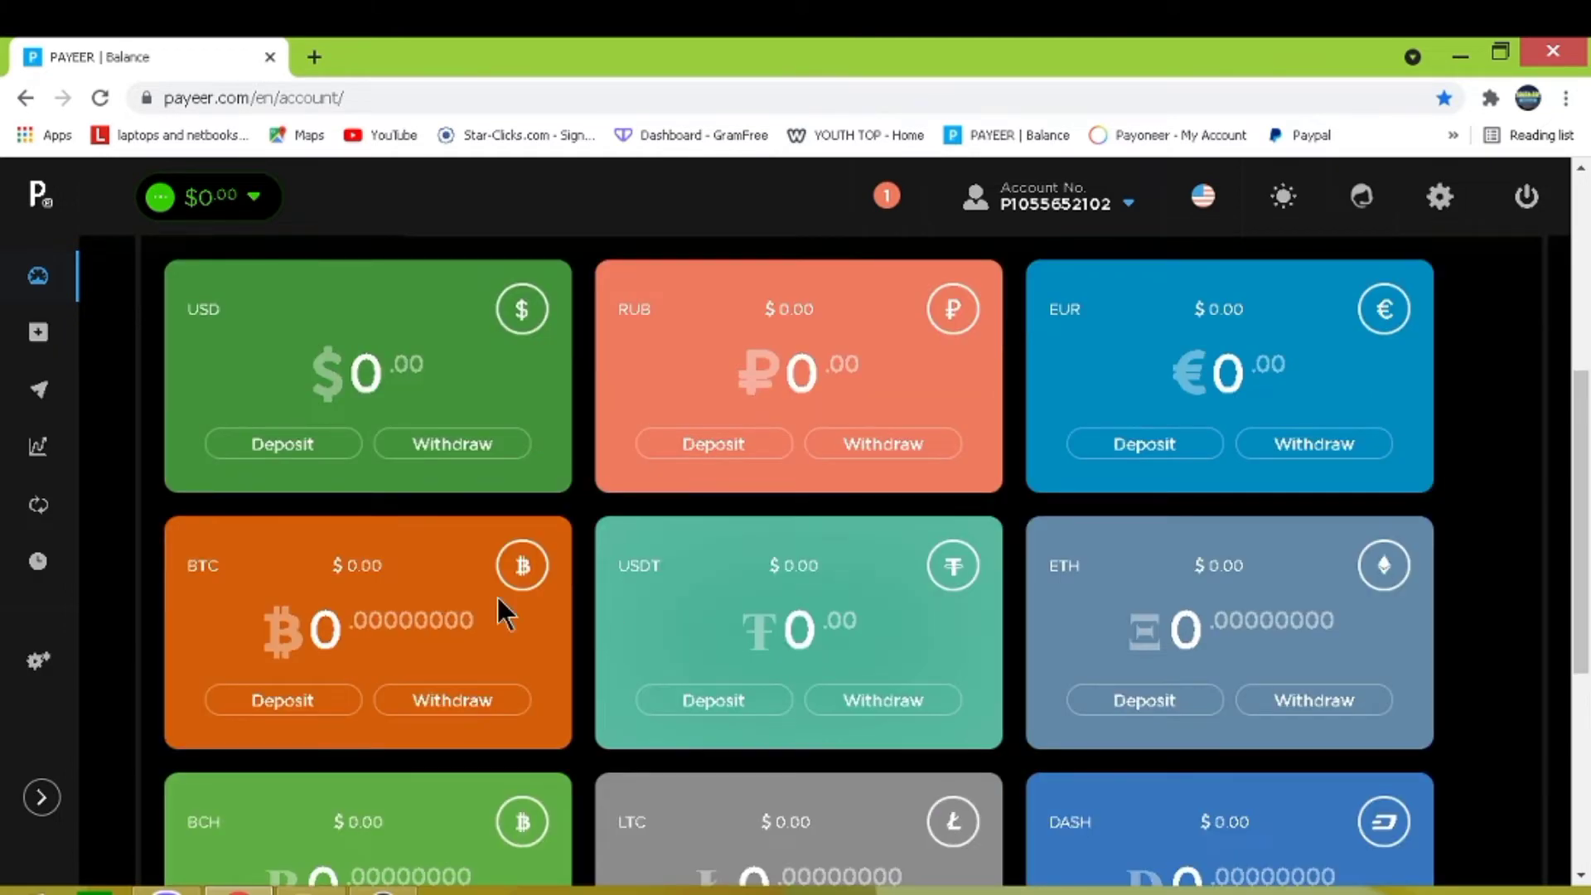
scroll(498, 598, down, 1)
scroll(540, 606, down, 1)
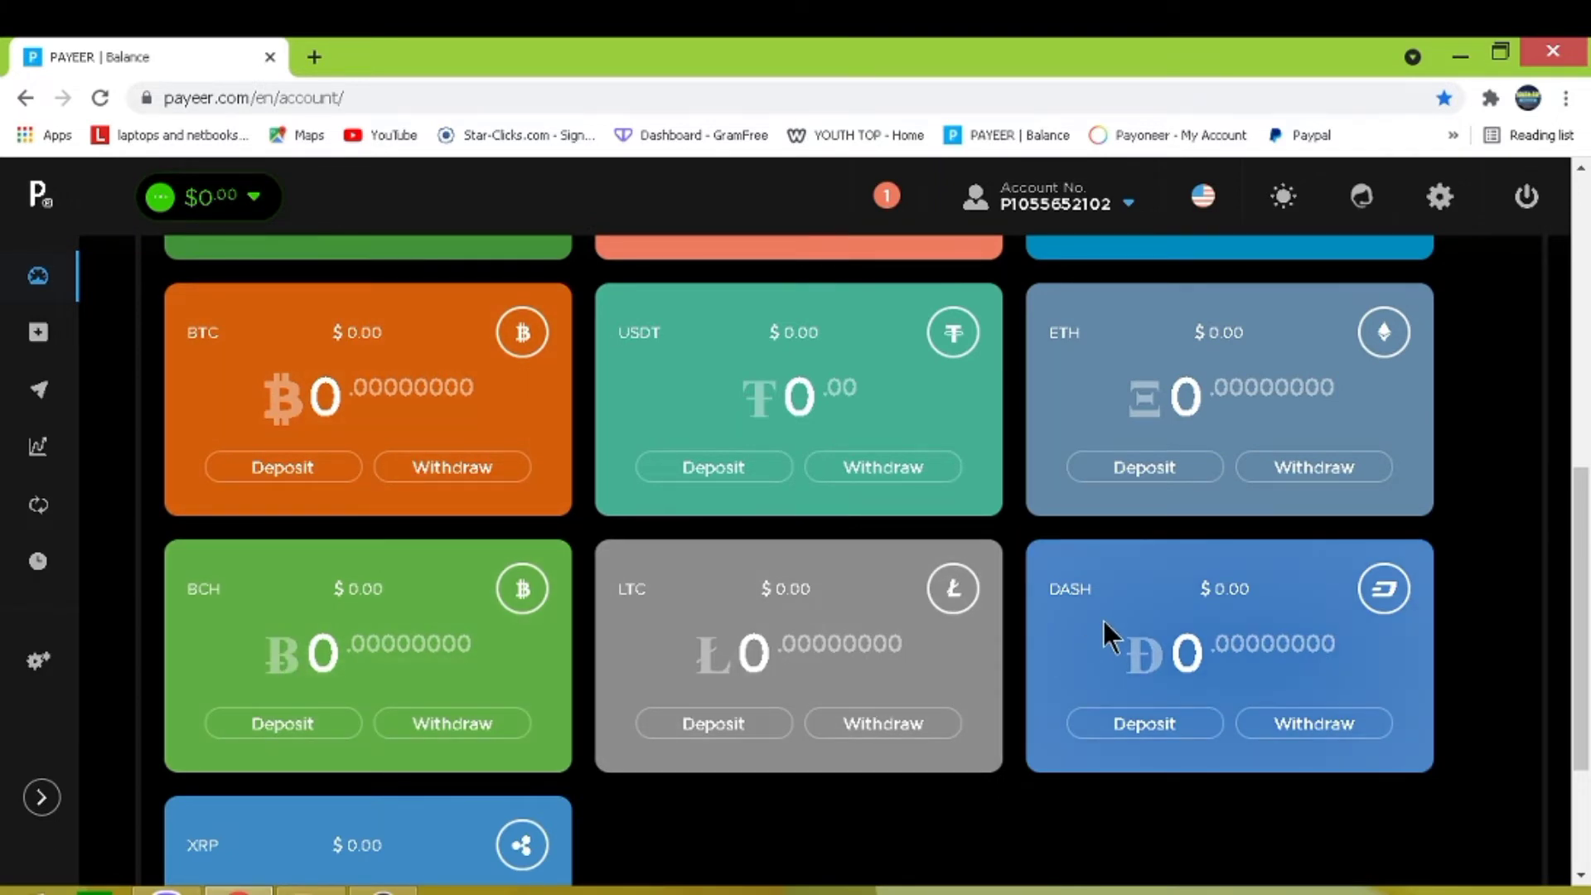
scroll(1102, 620, up, 4)
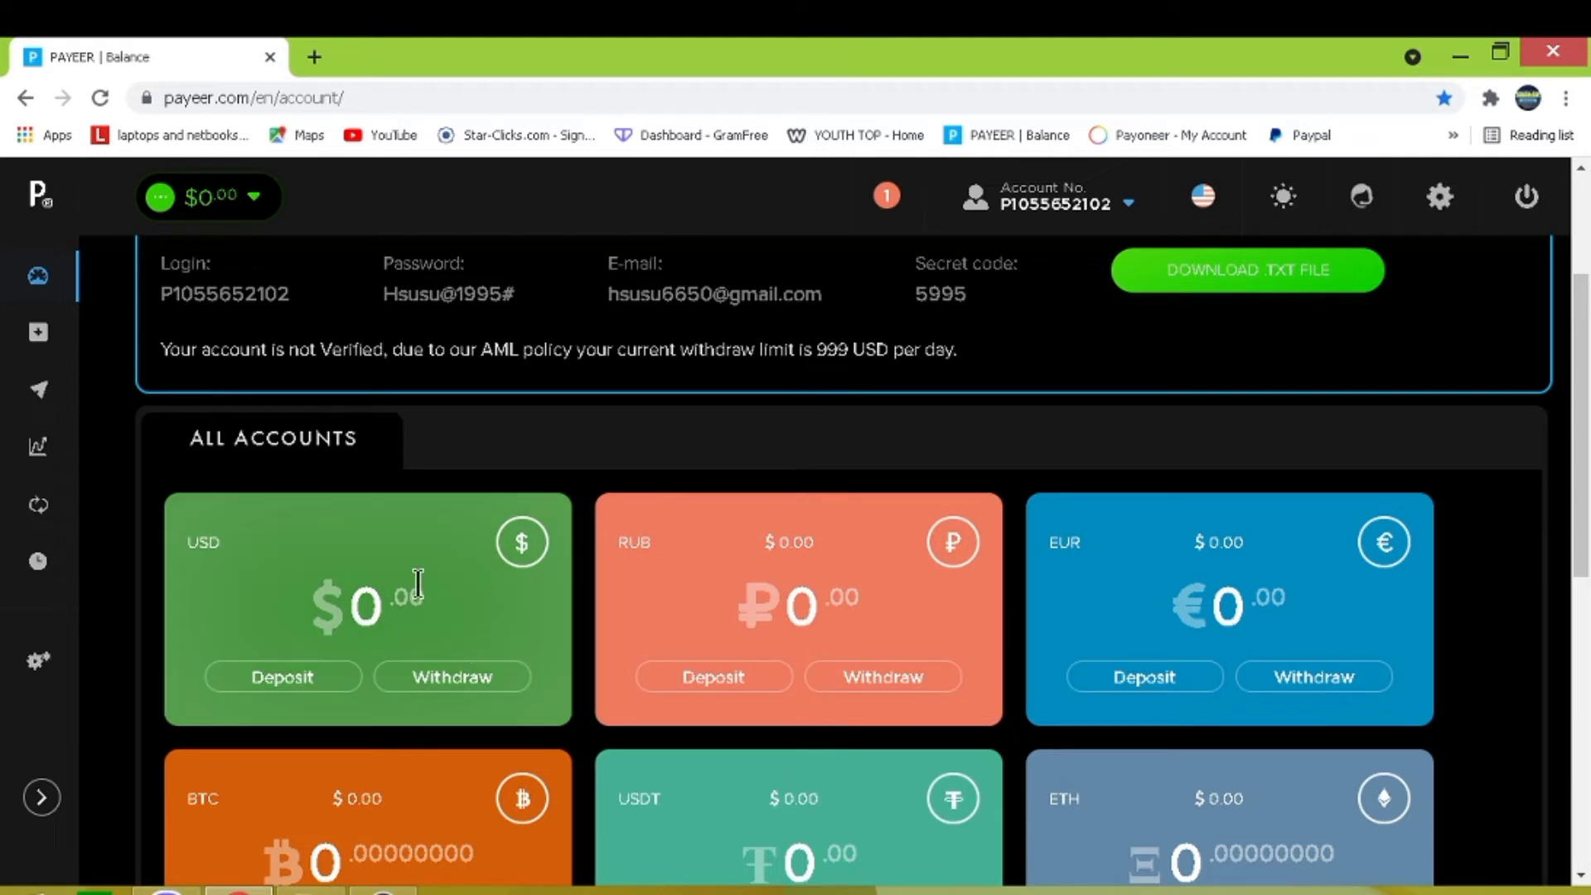
scroll(252, 529, up, 2)
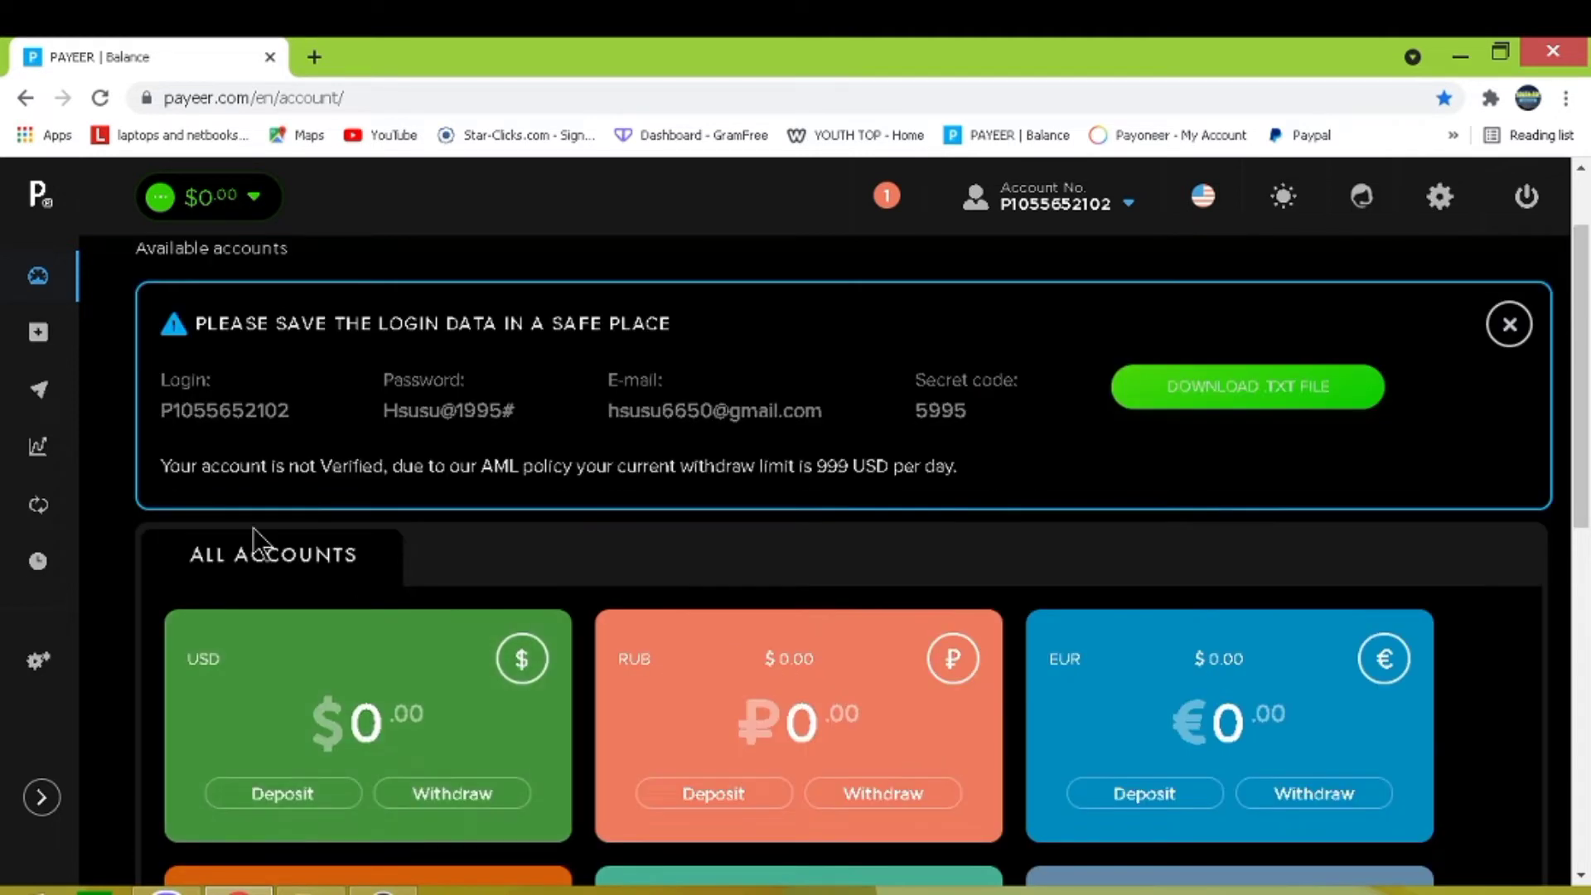
click(38, 336)
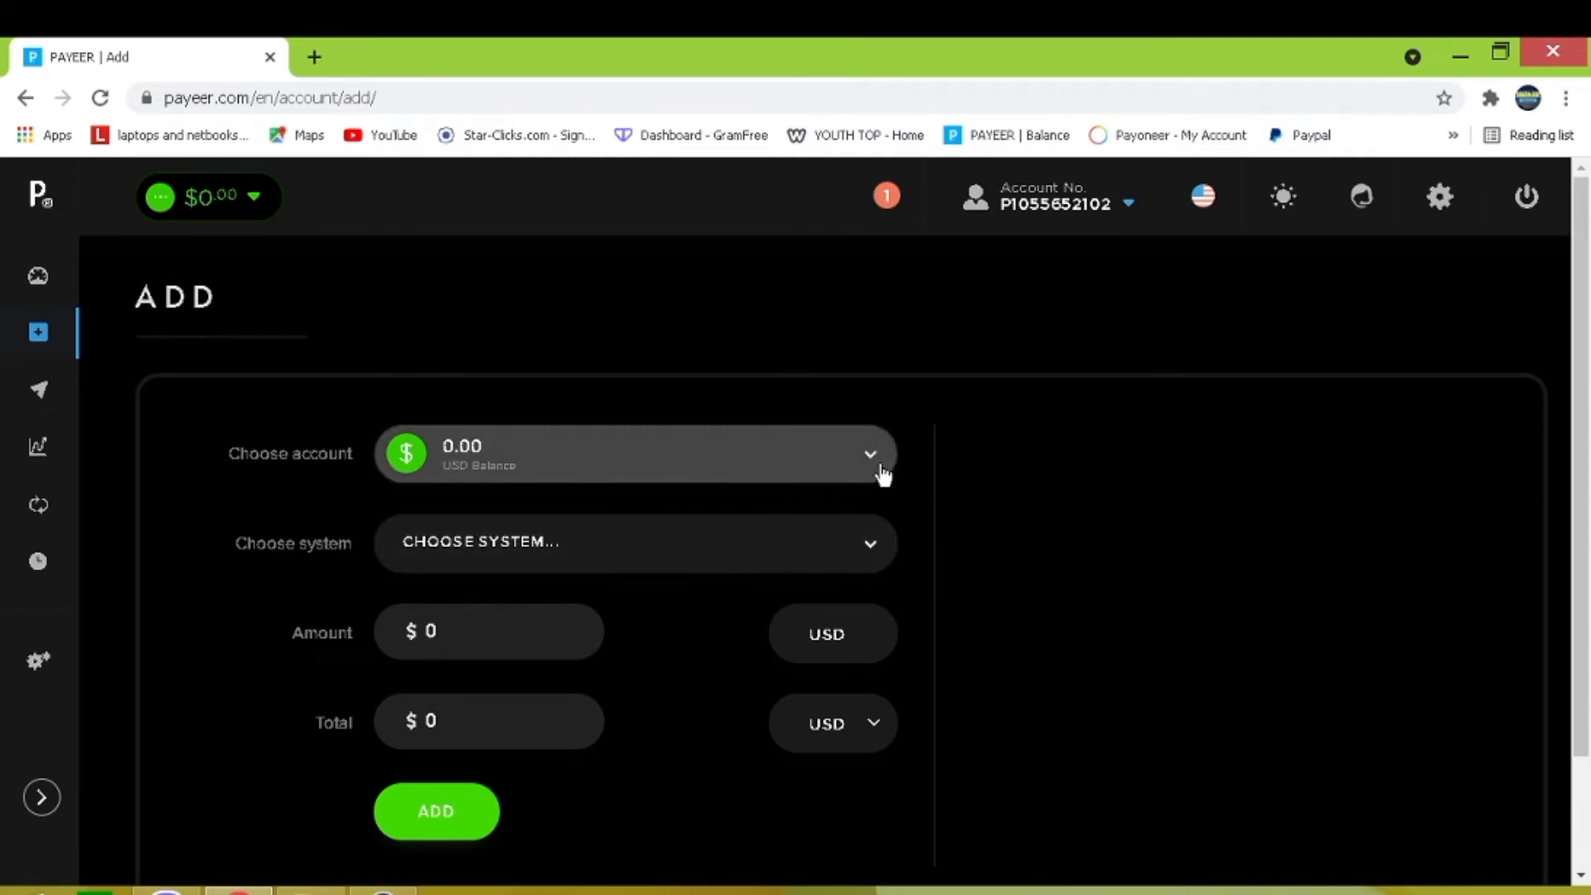
Inspect the Choose account and Choose system dropdowns without changing them, then go to Transfer
click(450, 479)
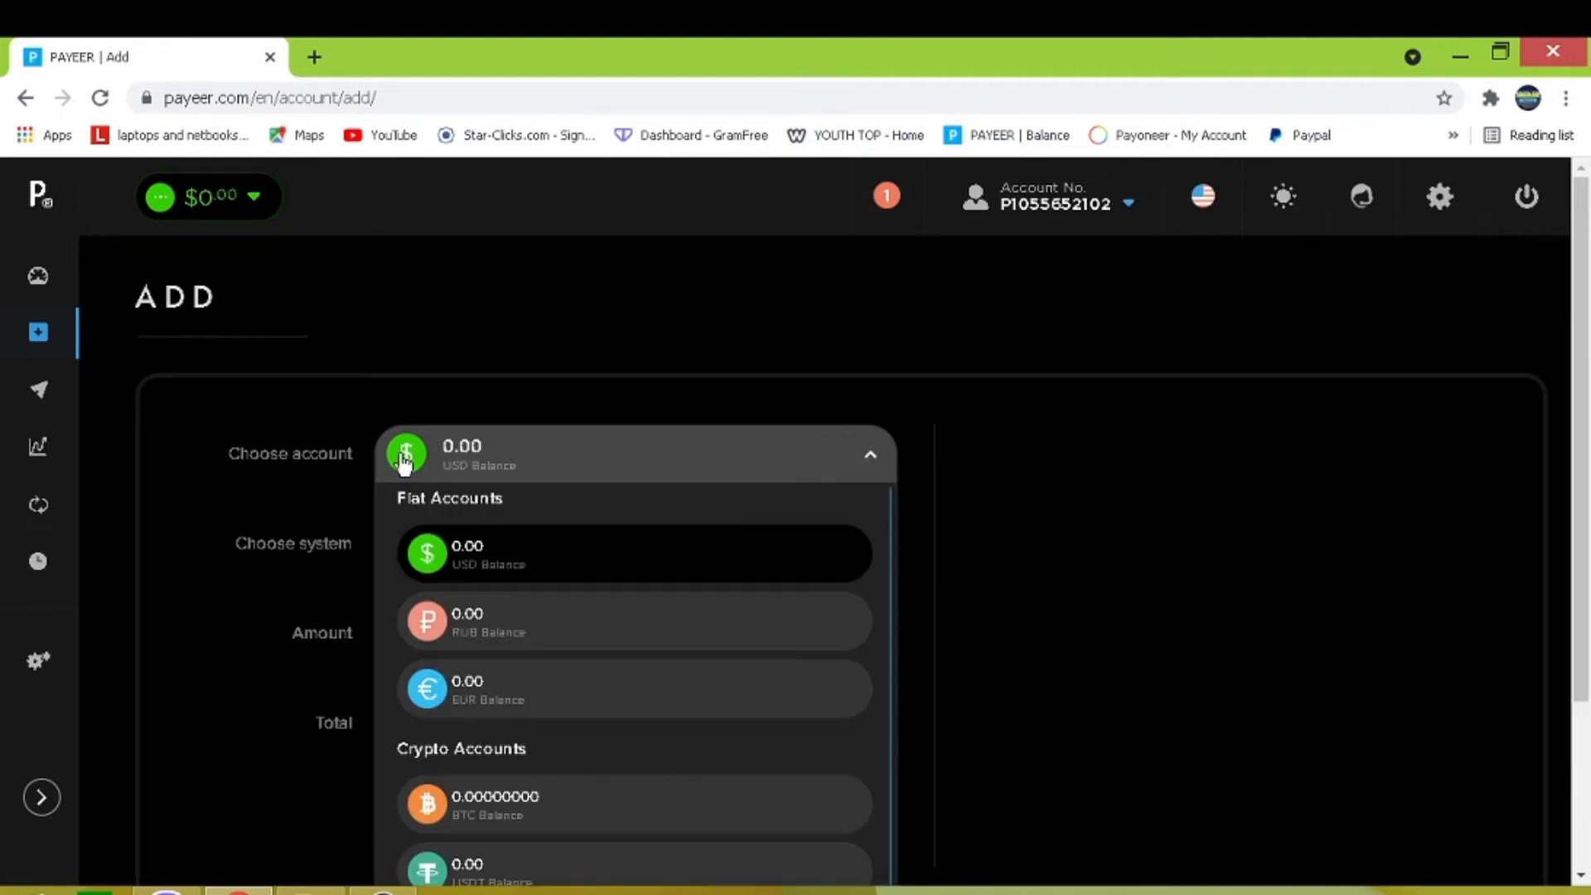
click(866, 461)
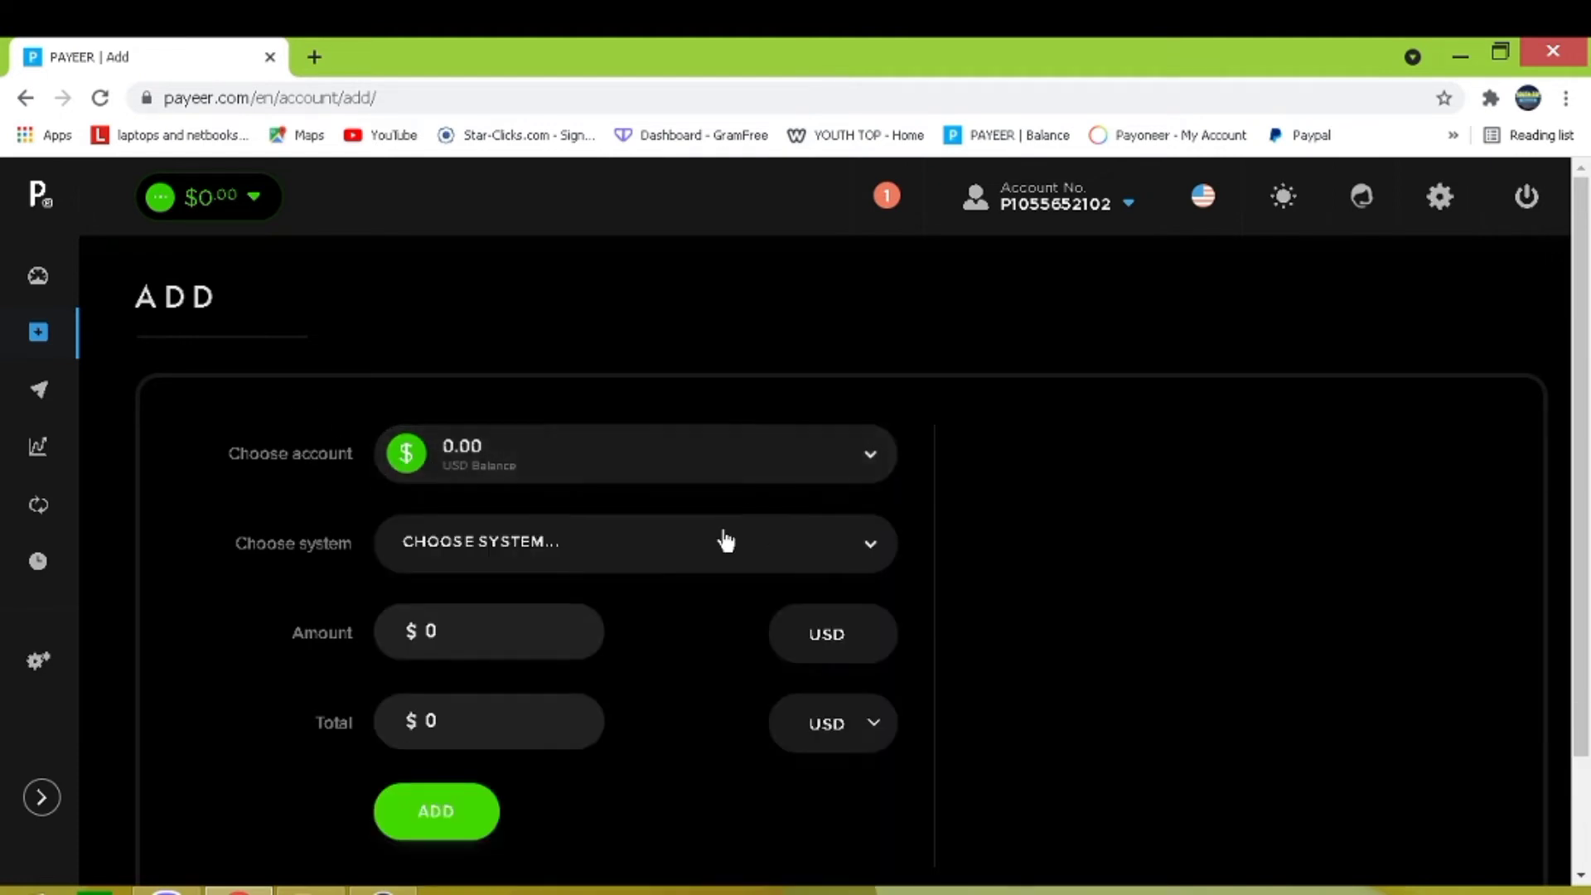
click(868, 547)
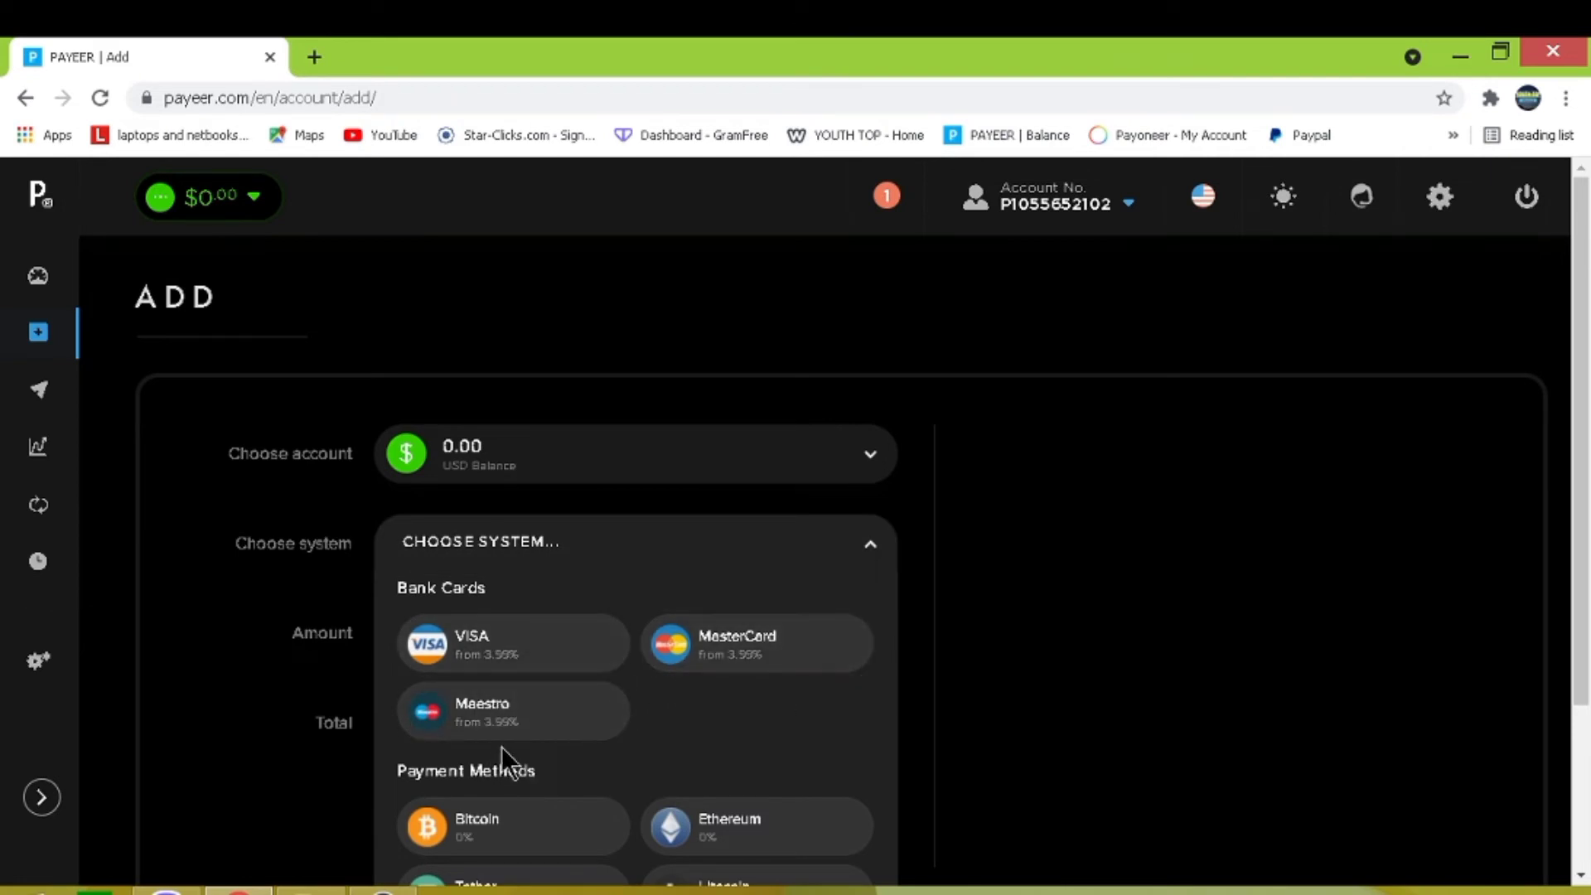
scroll(664, 719, down, 2)
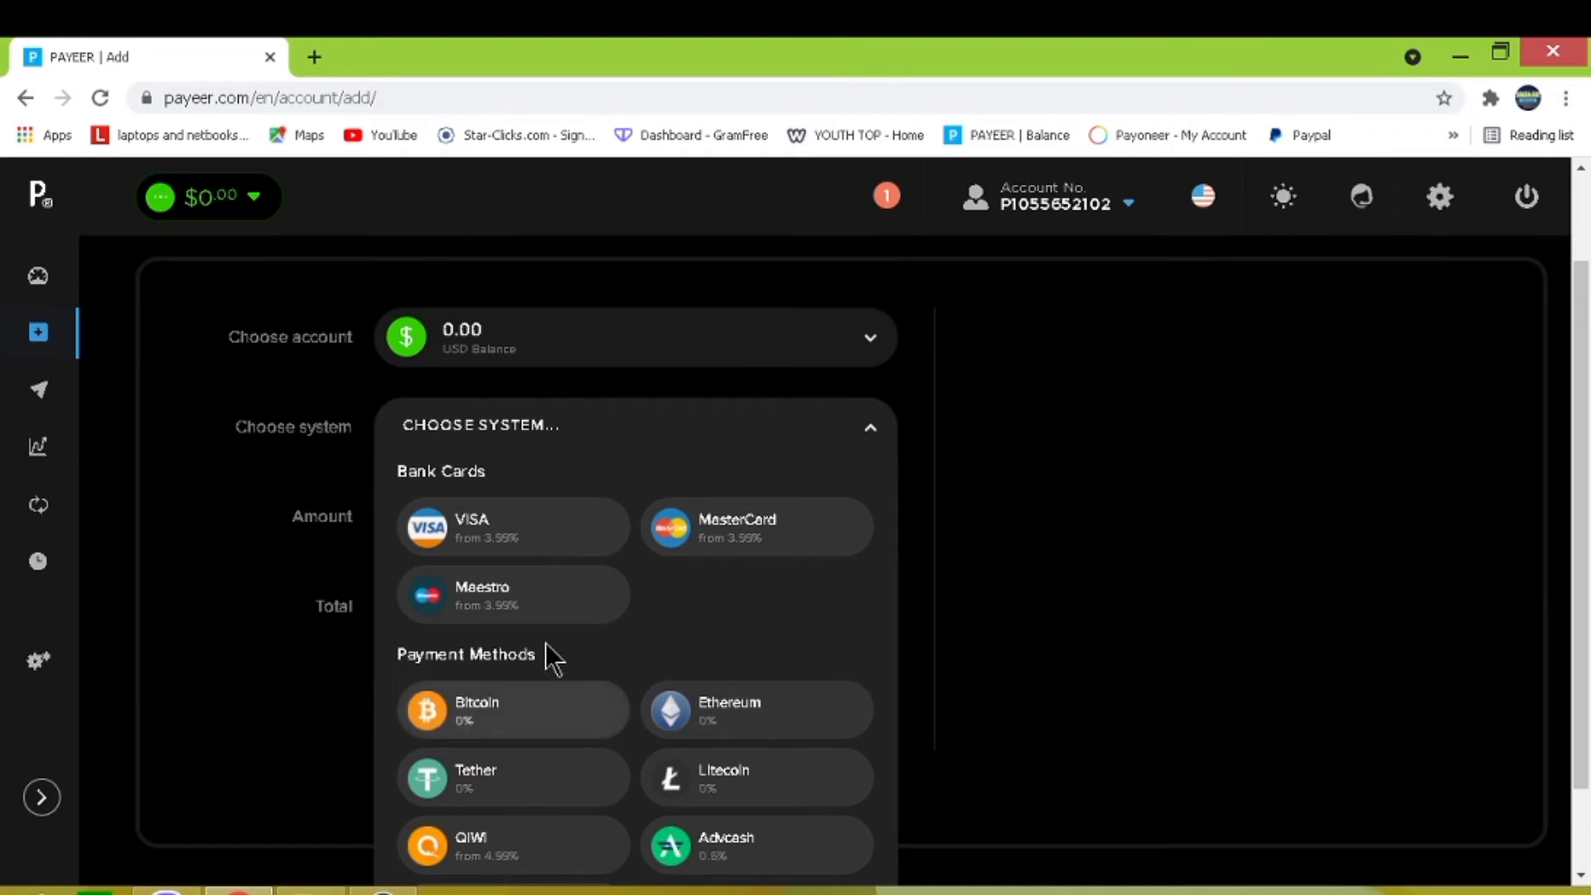
click(871, 428)
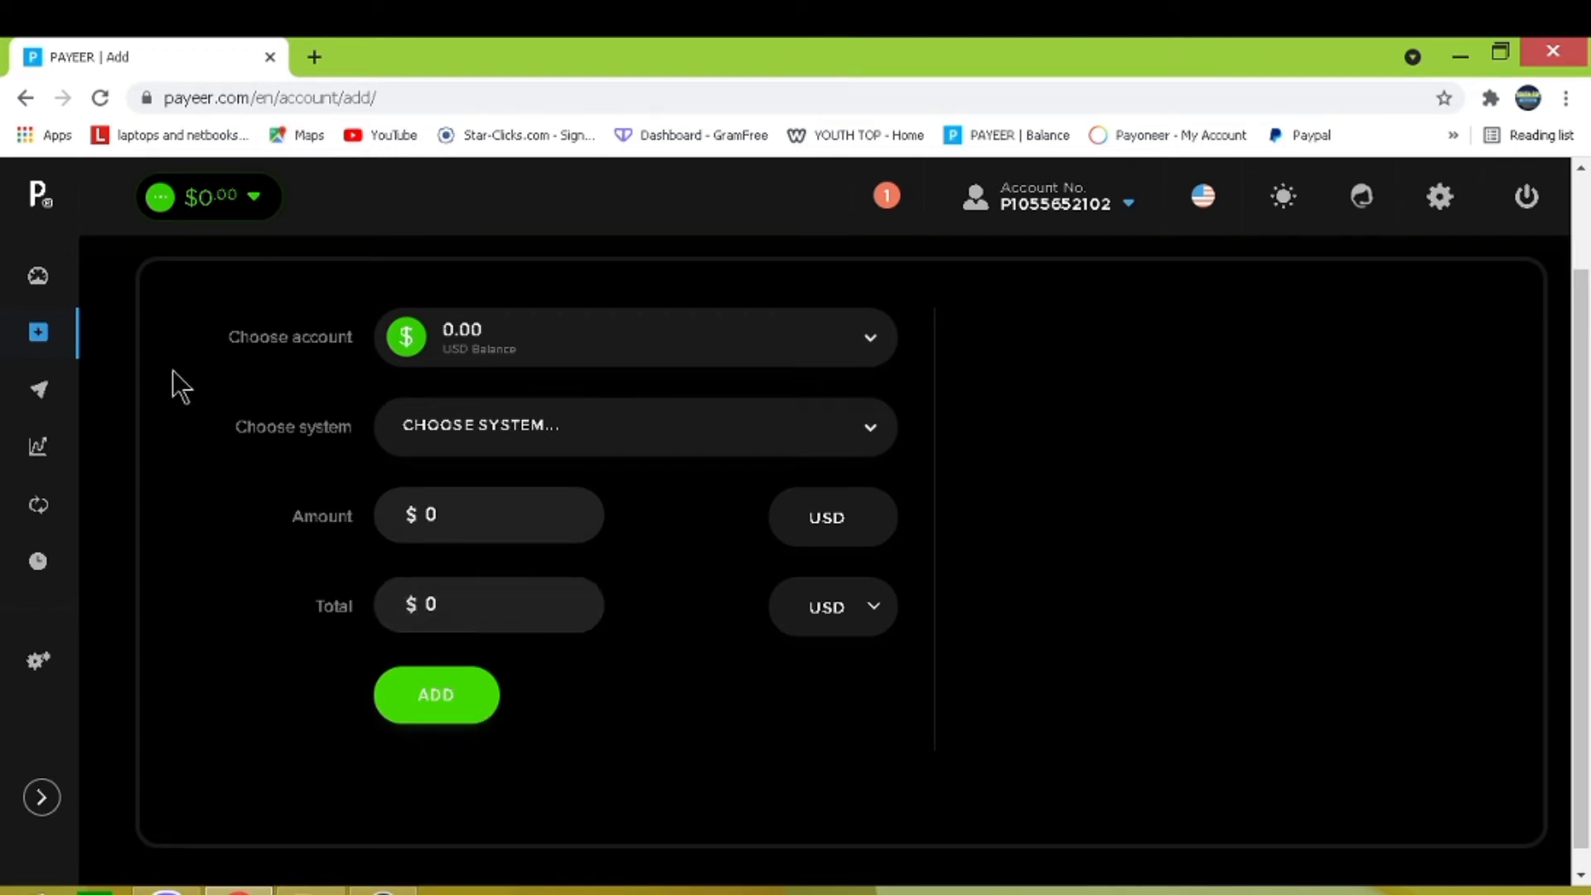
click(47, 402)
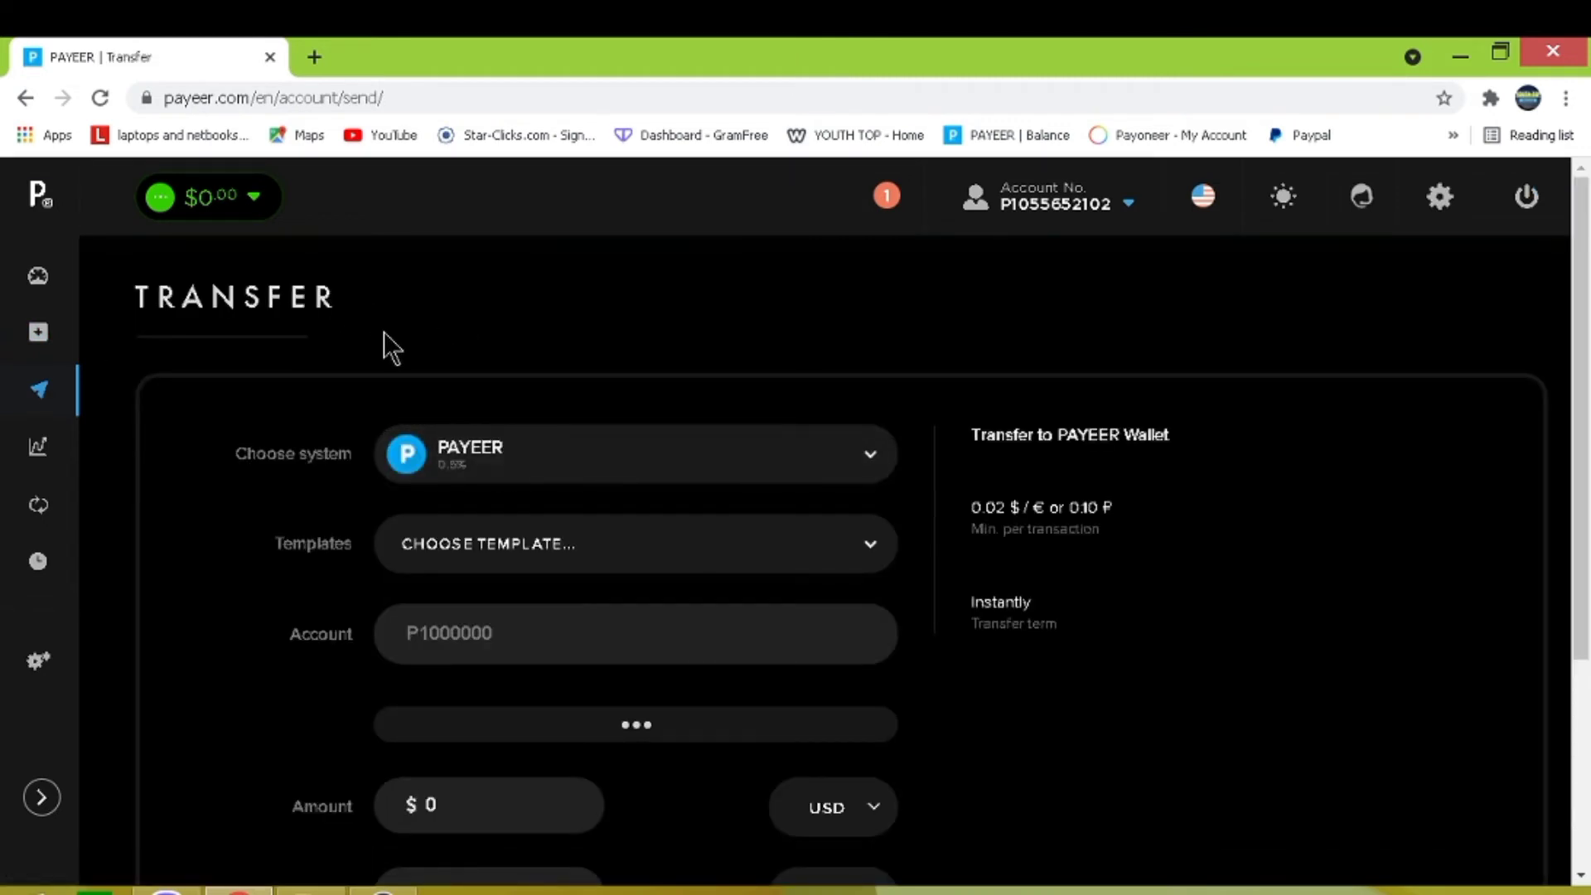
Check the Transfer form's system list, empty templates and account field, then return to Balance
click(855, 468)
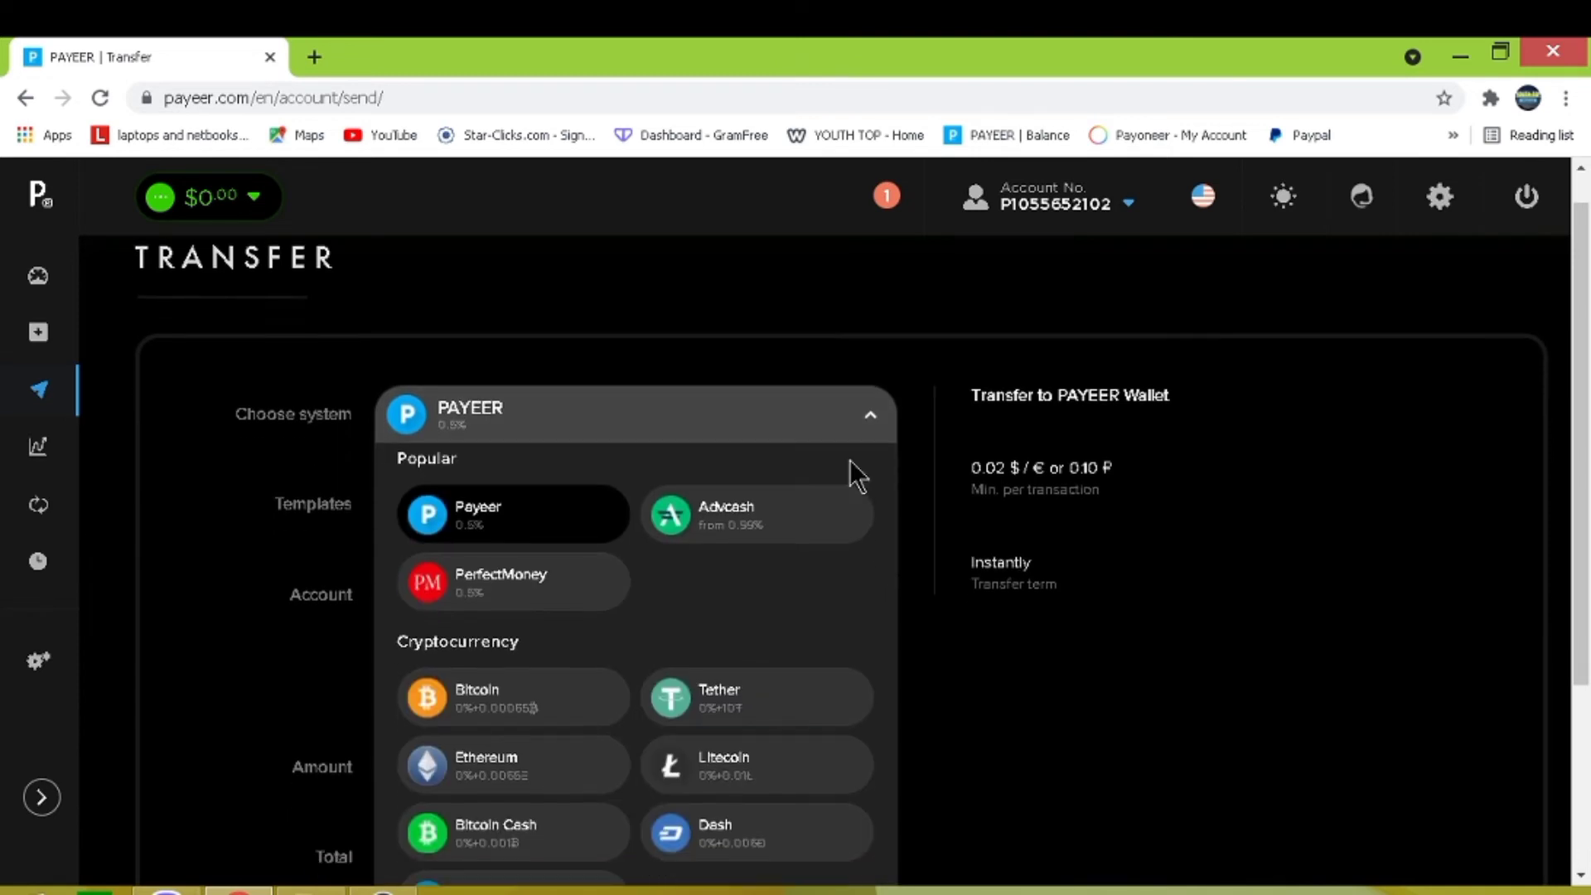
scroll(725, 584, down, 1)
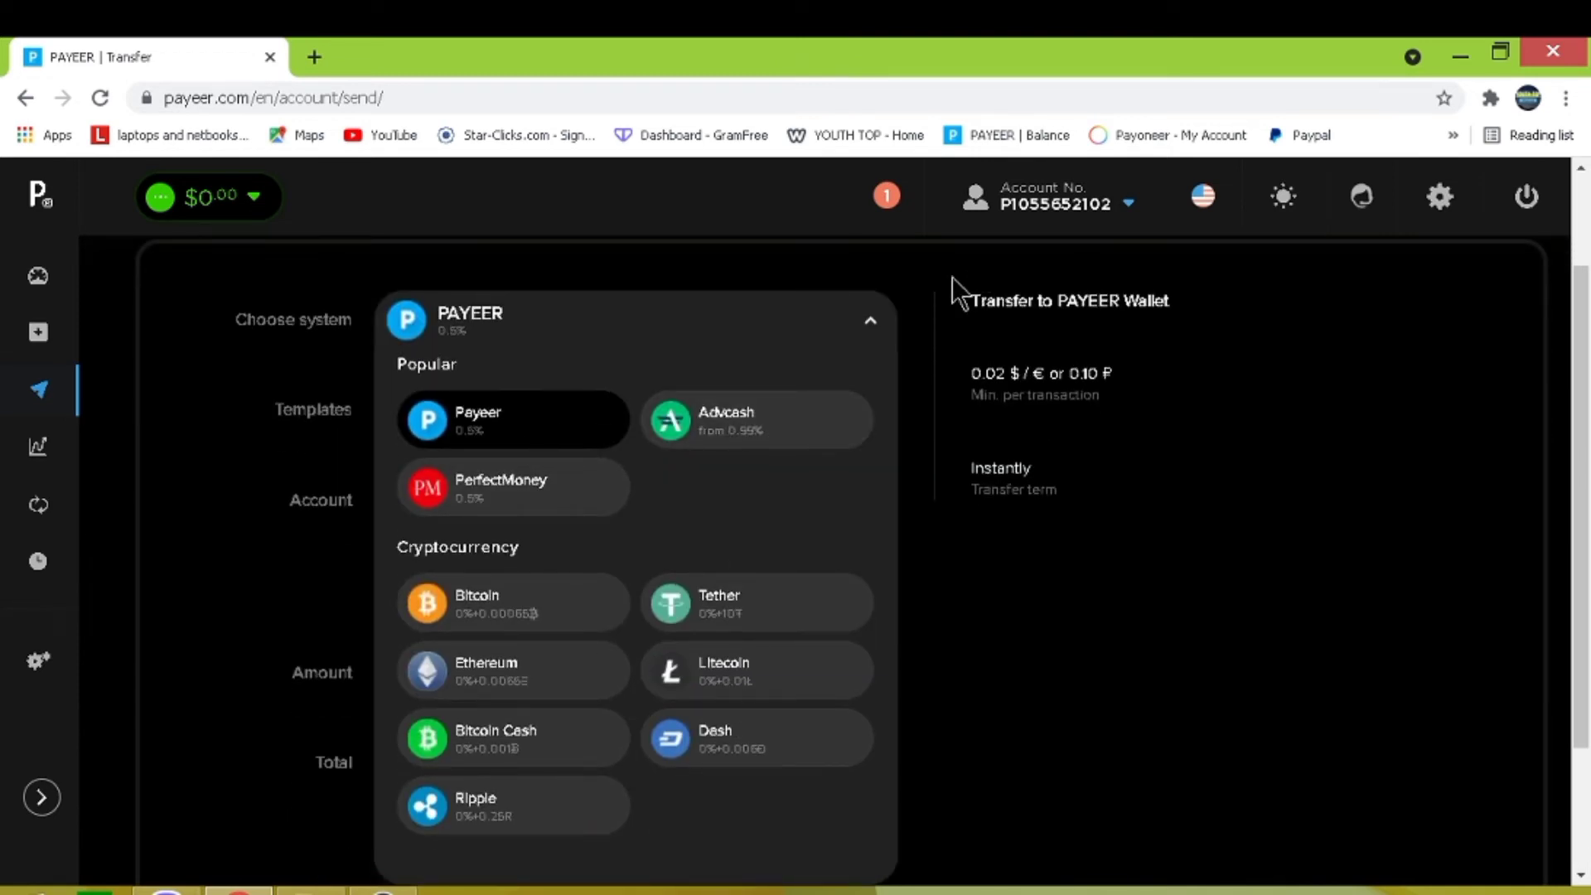
click(870, 320)
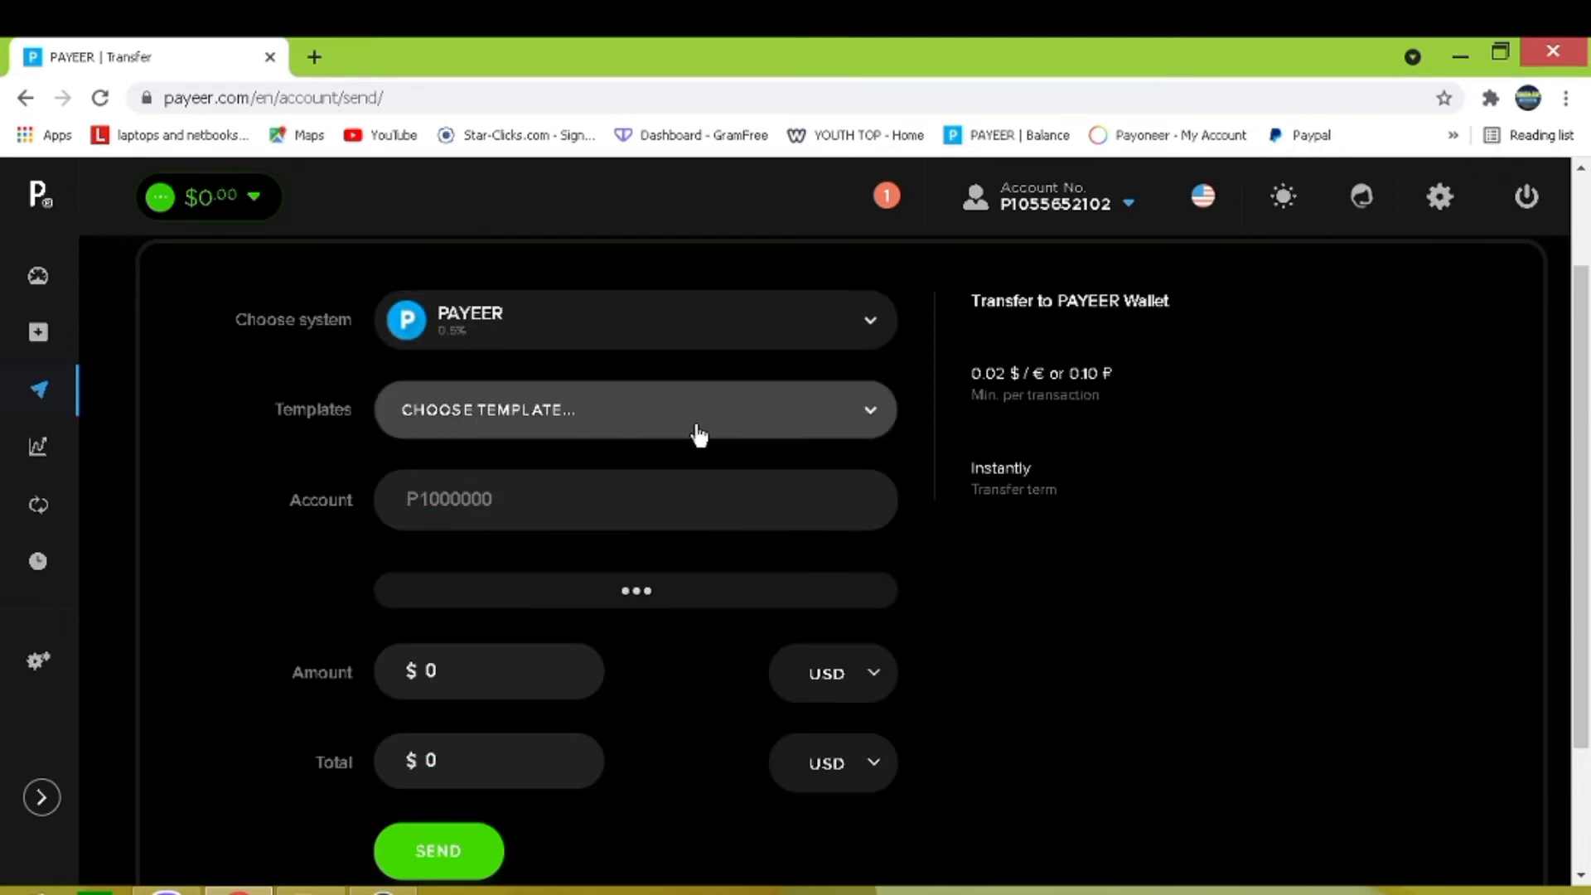
click(699, 433)
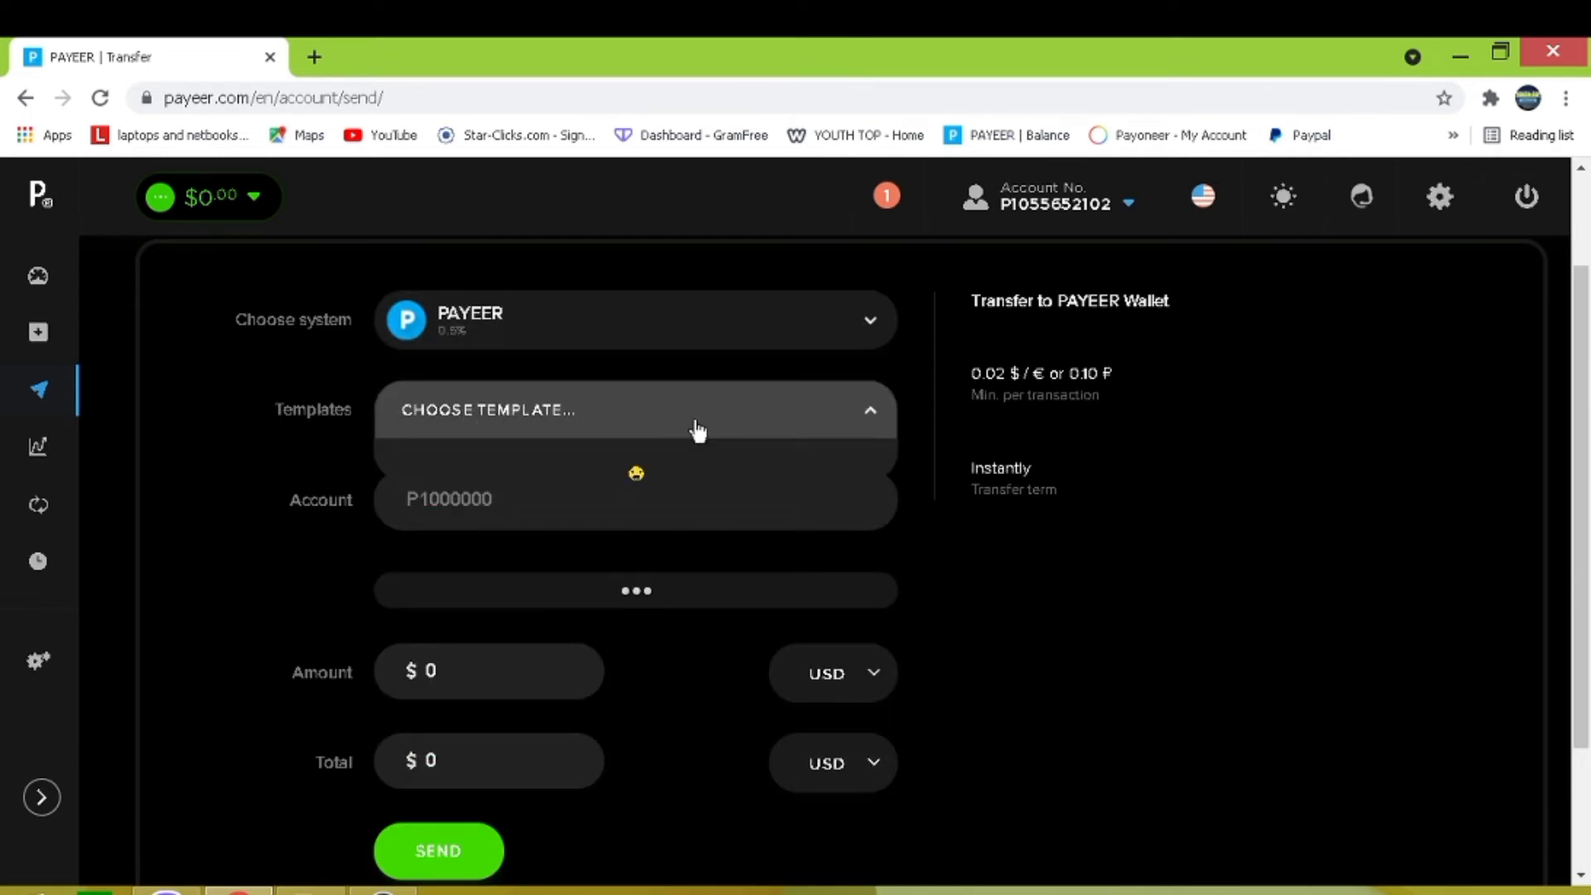
click(874, 414)
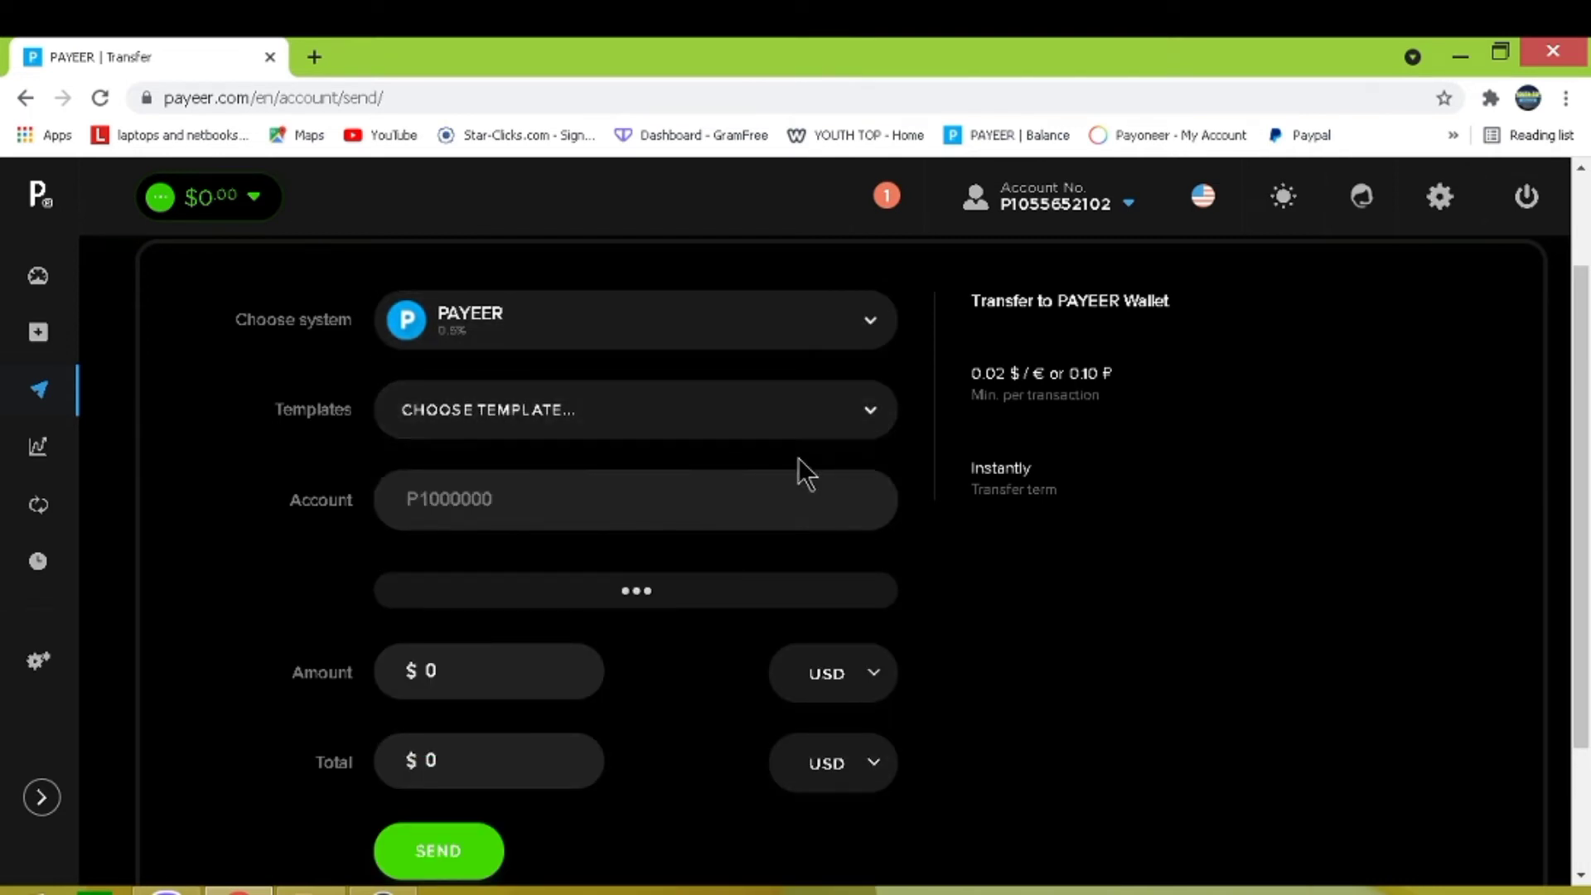
click(513, 503)
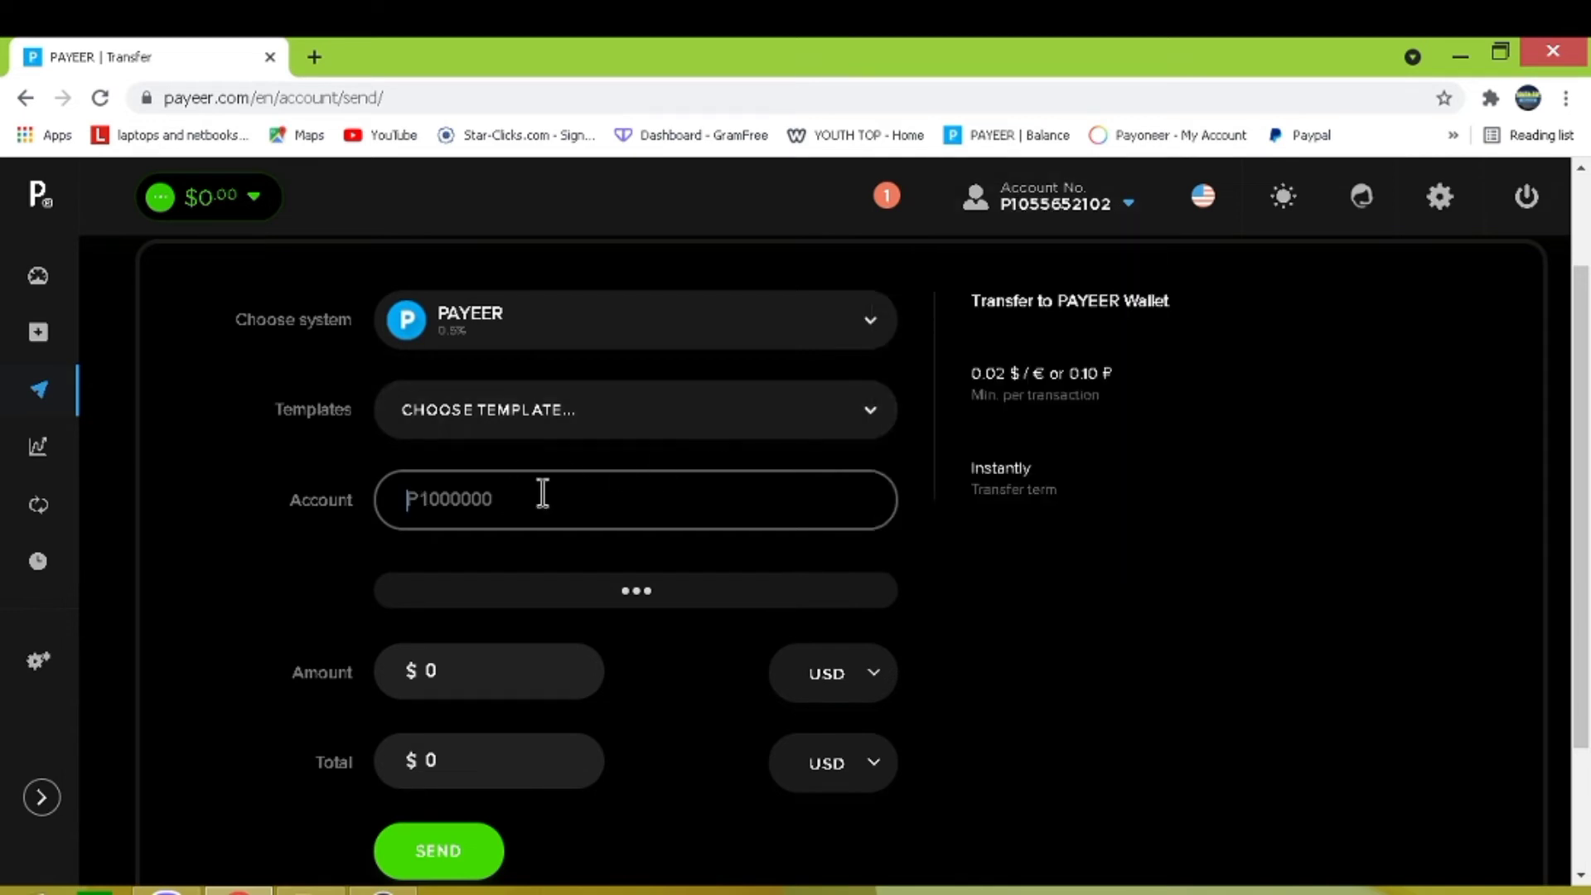
scroll(720, 660, down, 1)
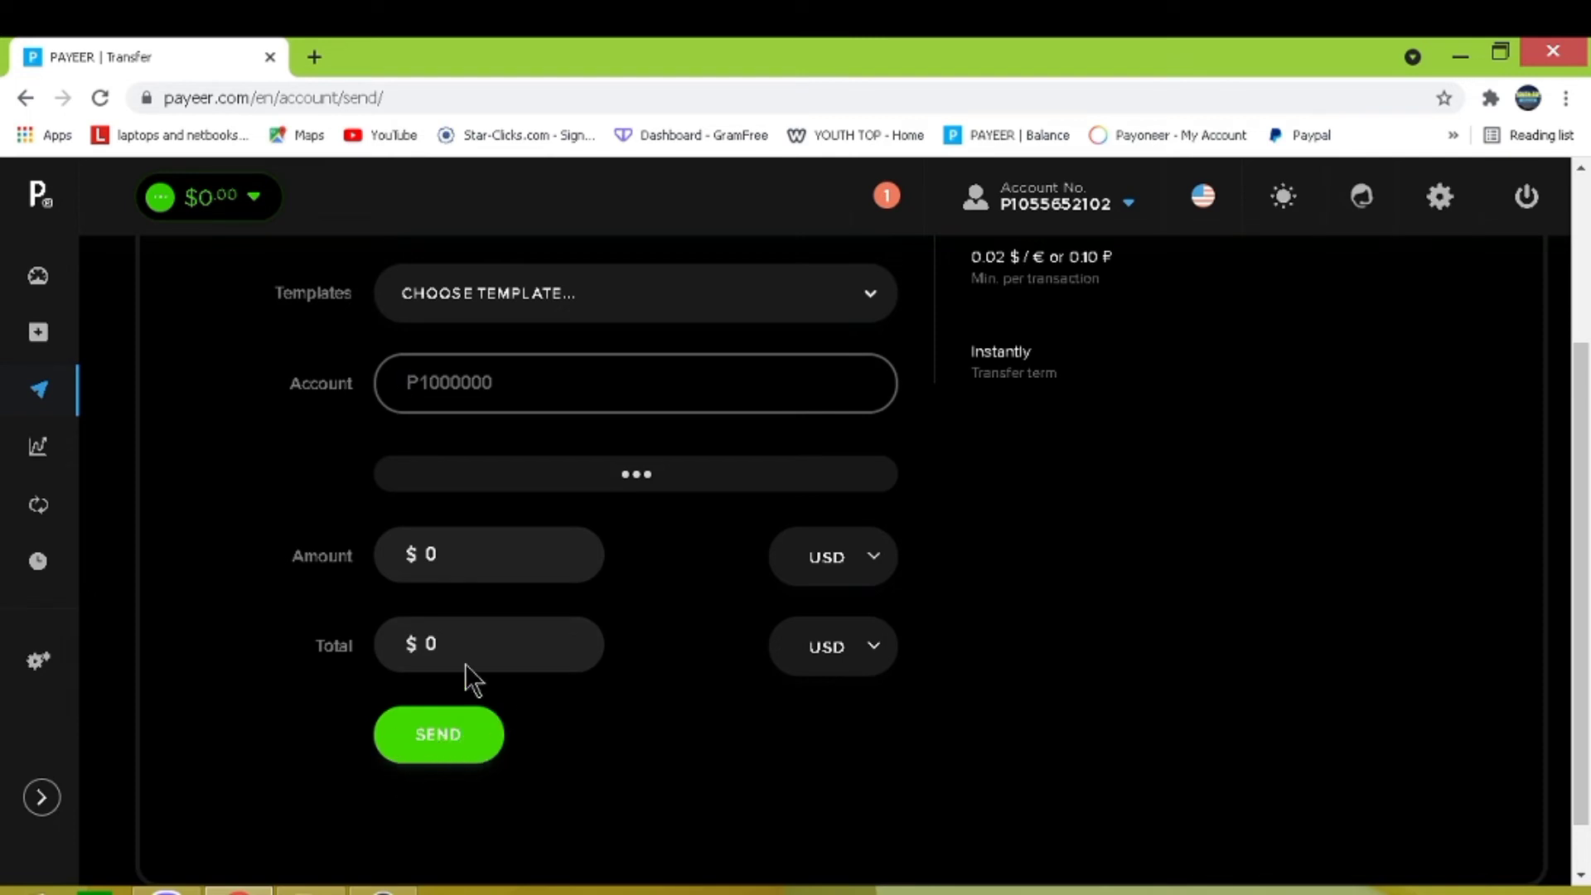
scroll(116, 520, up, 3)
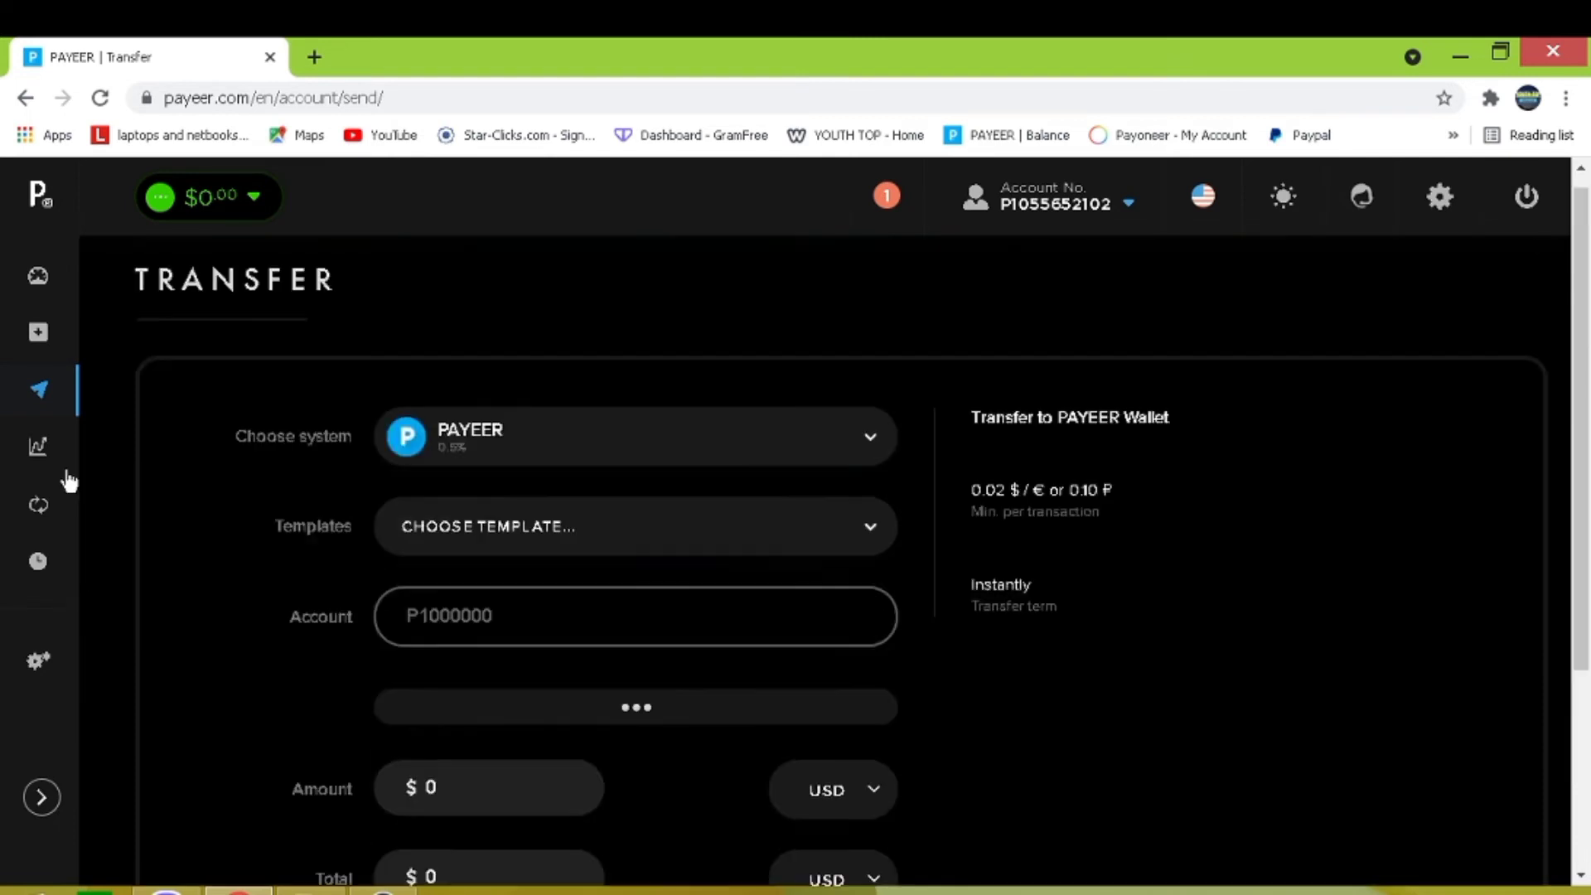
click(56, 282)
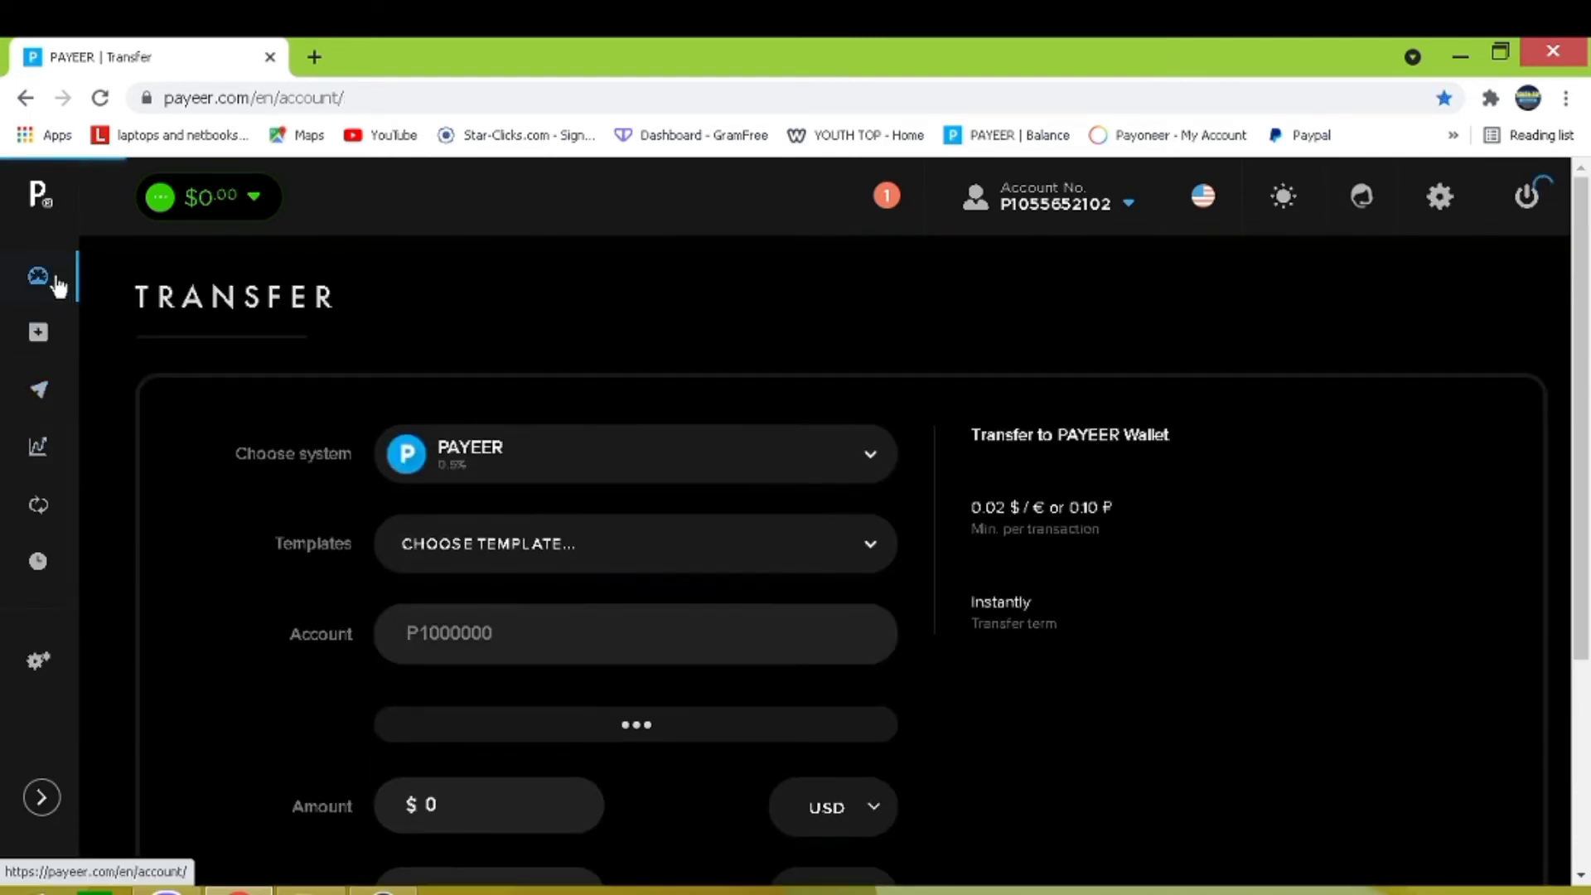
From the Account No. summary, go to Verification and scroll through the Profile settings form
click(1130, 205)
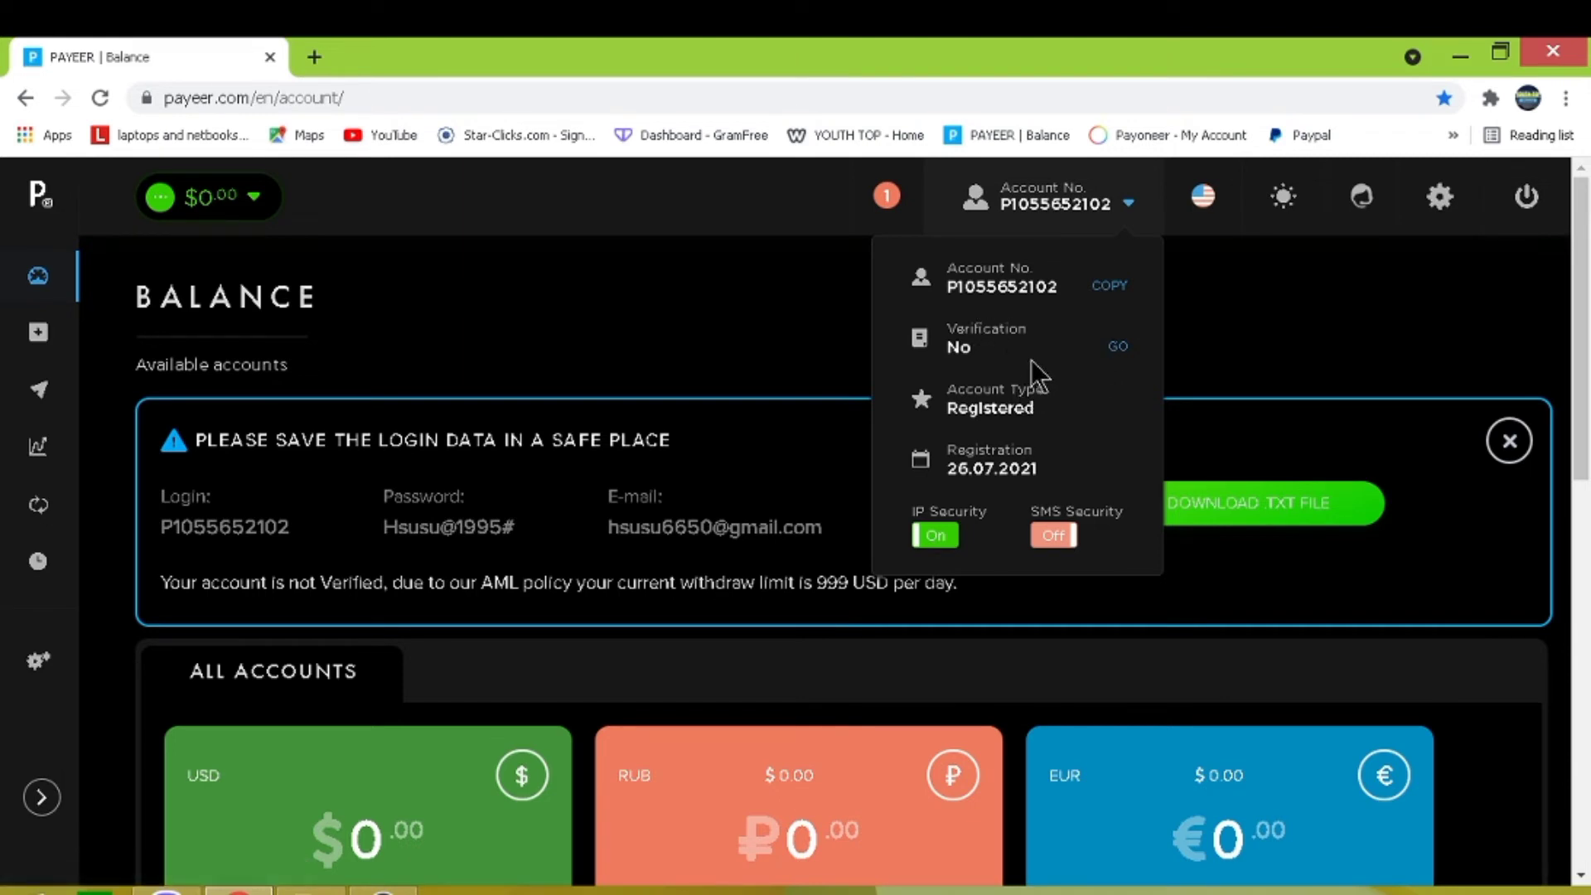
click(1120, 351)
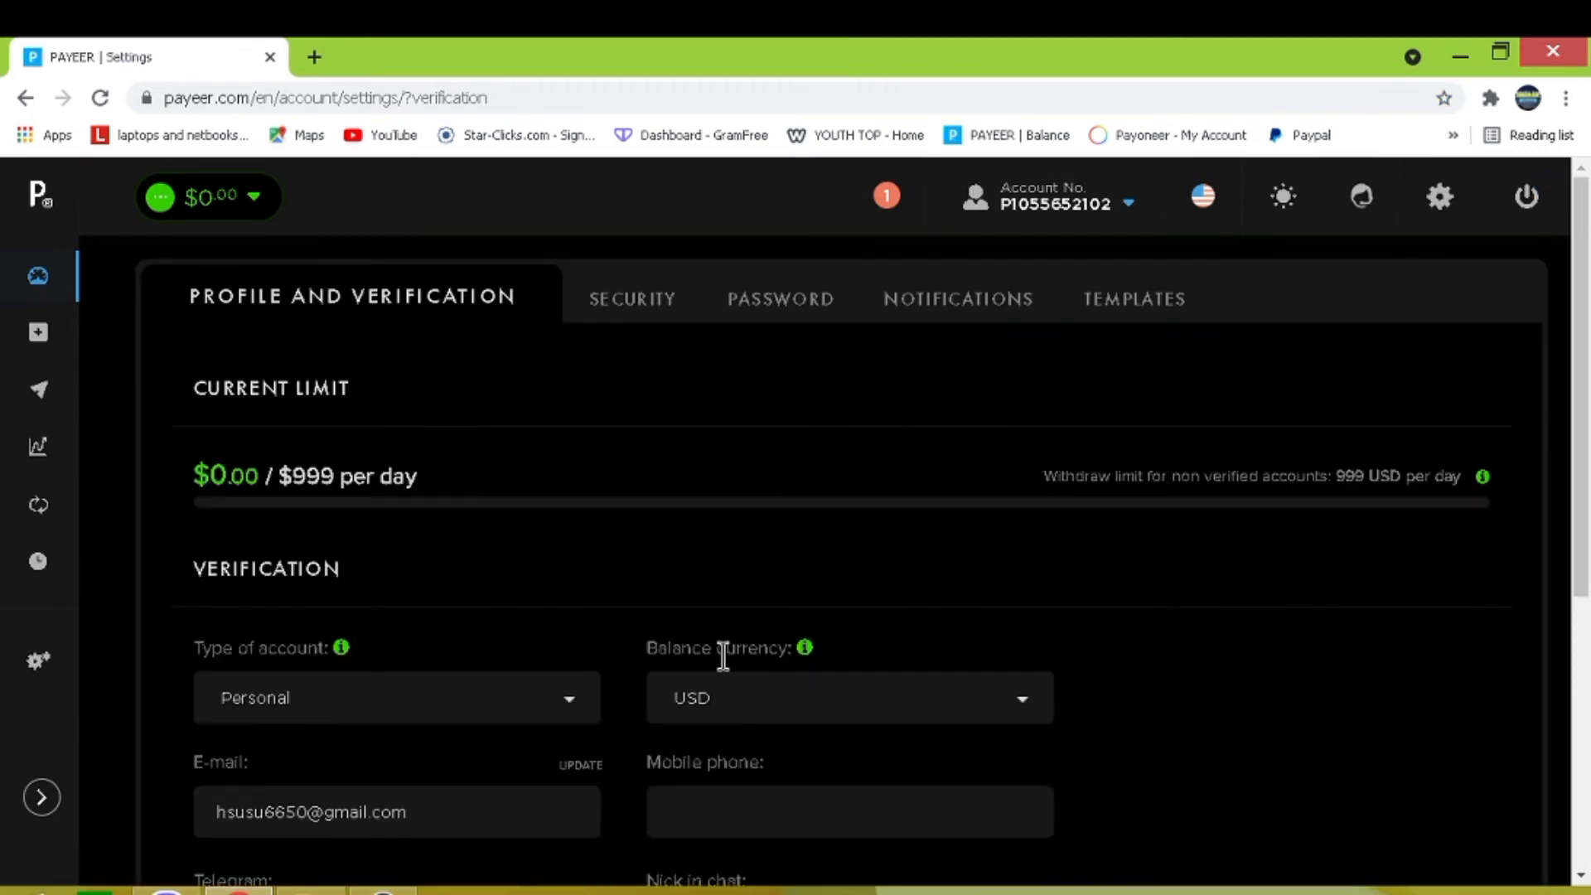
scroll(611, 543, down, 3)
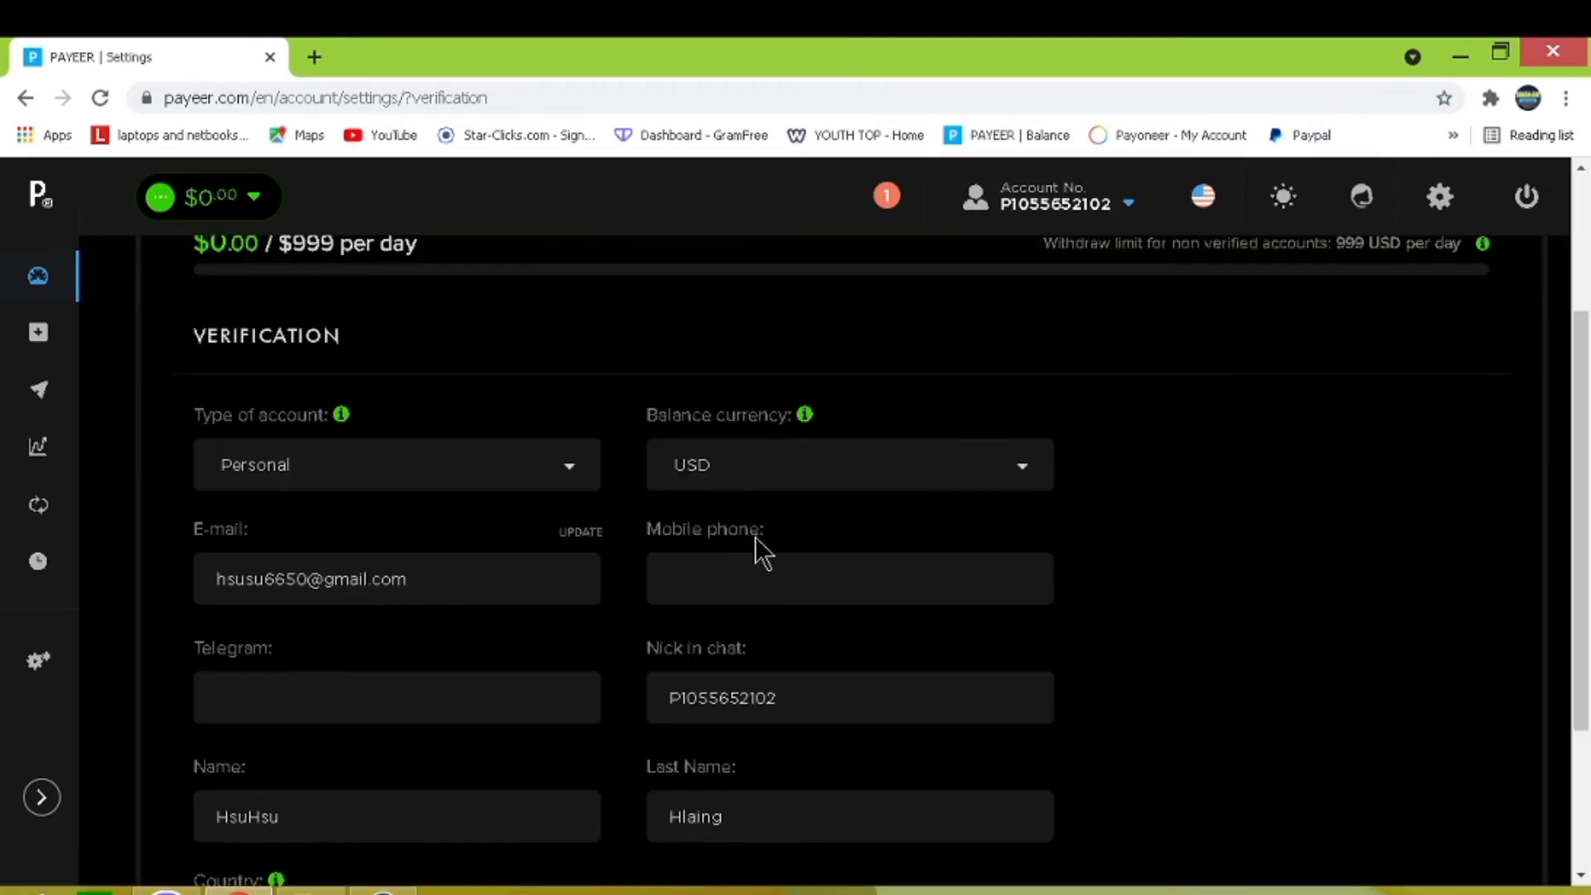
scroll(575, 561, down, 3)
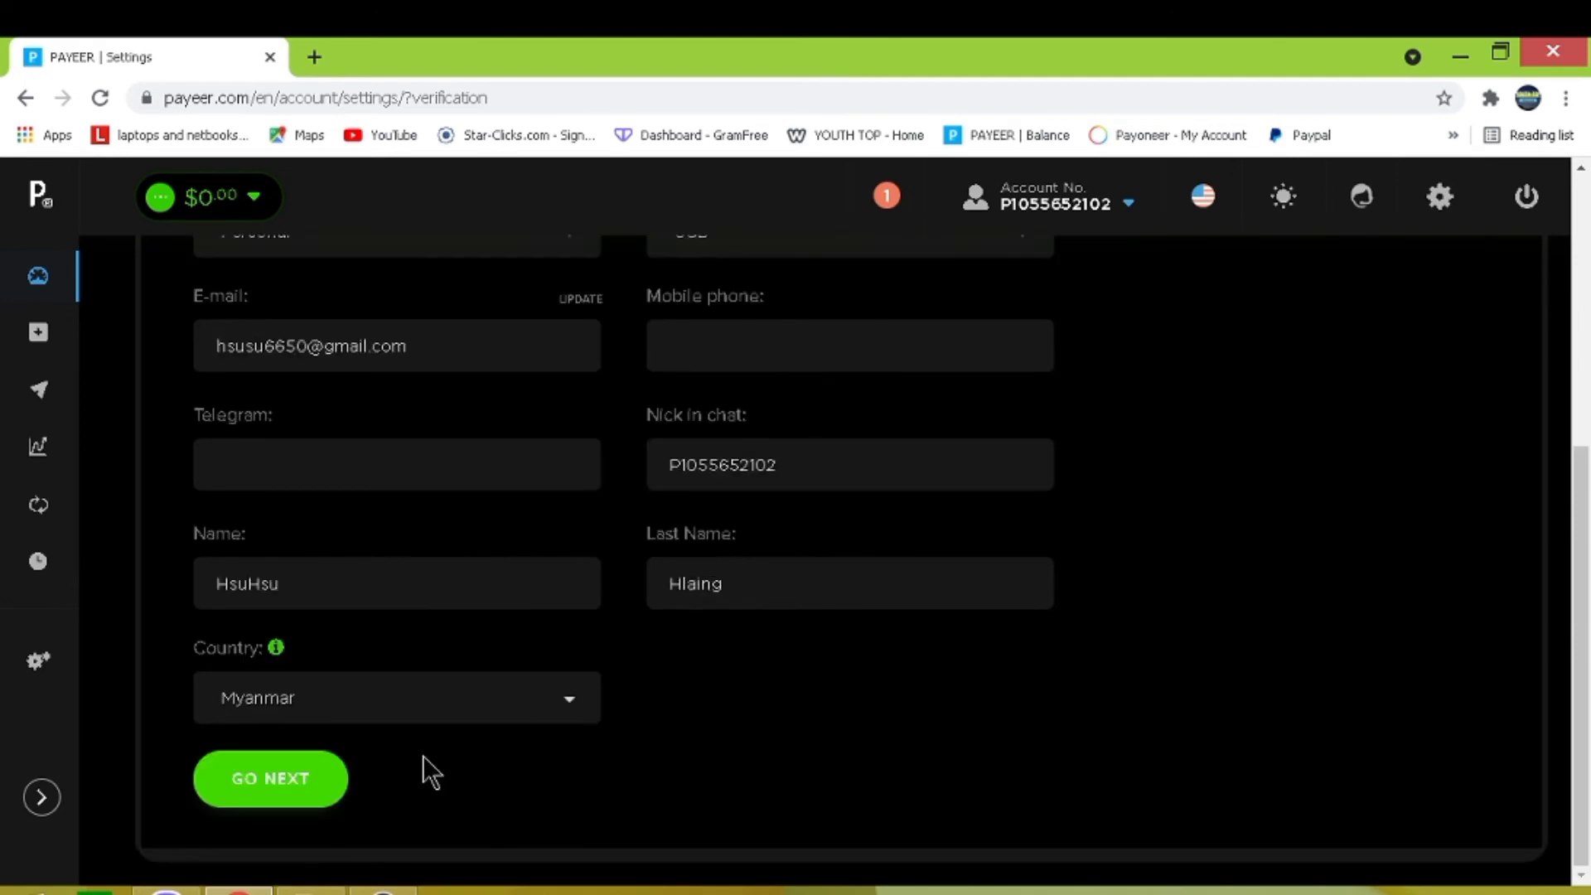
scroll(489, 672, up, 6)
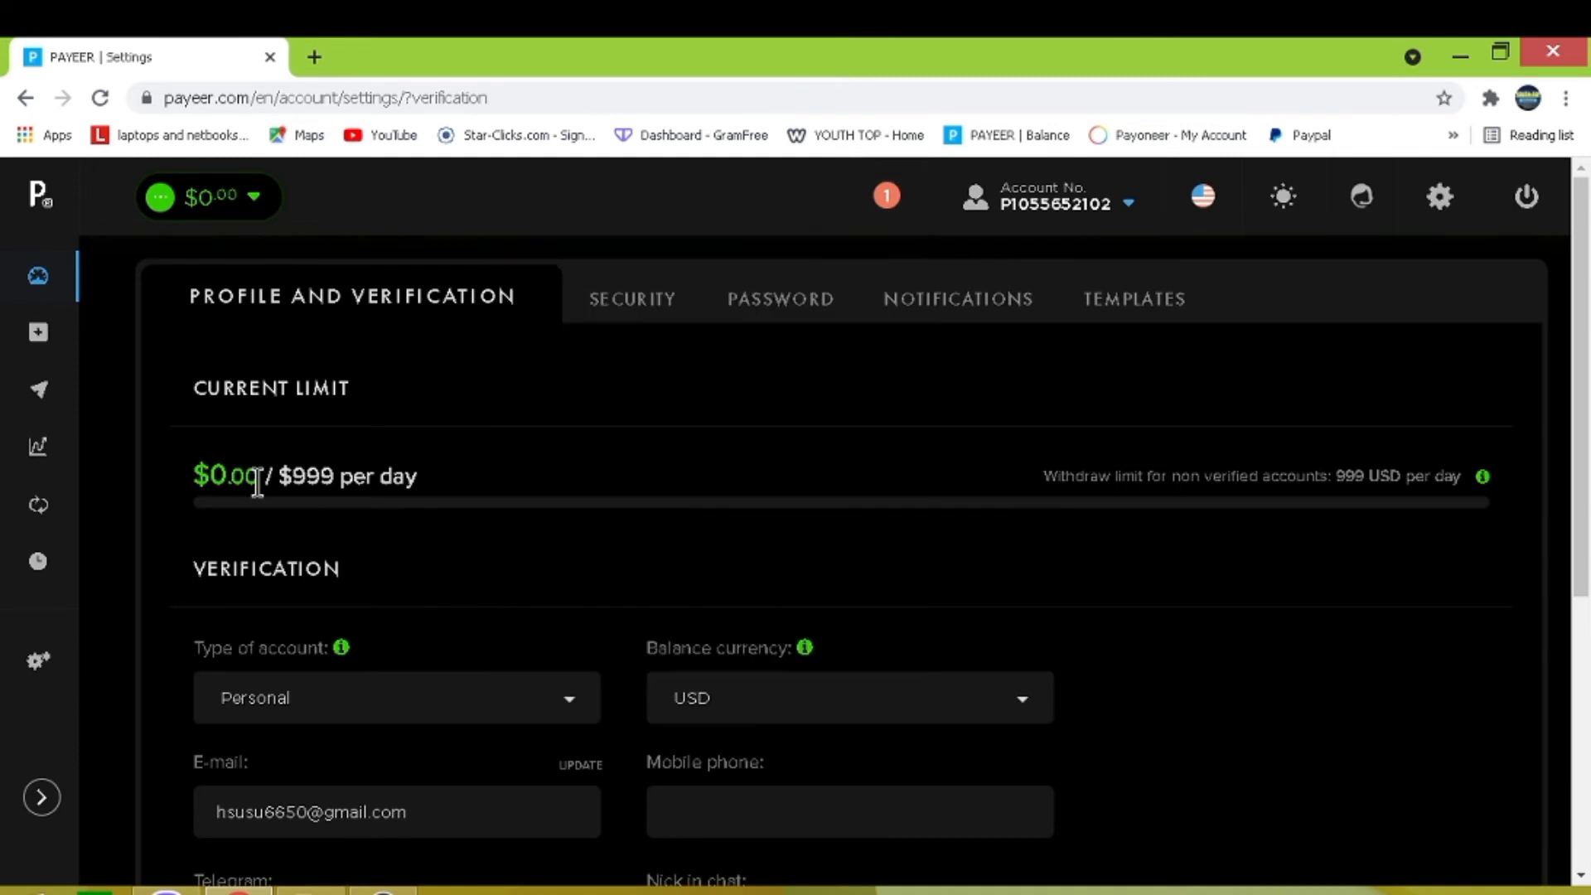
scroll(609, 595, down, 3)
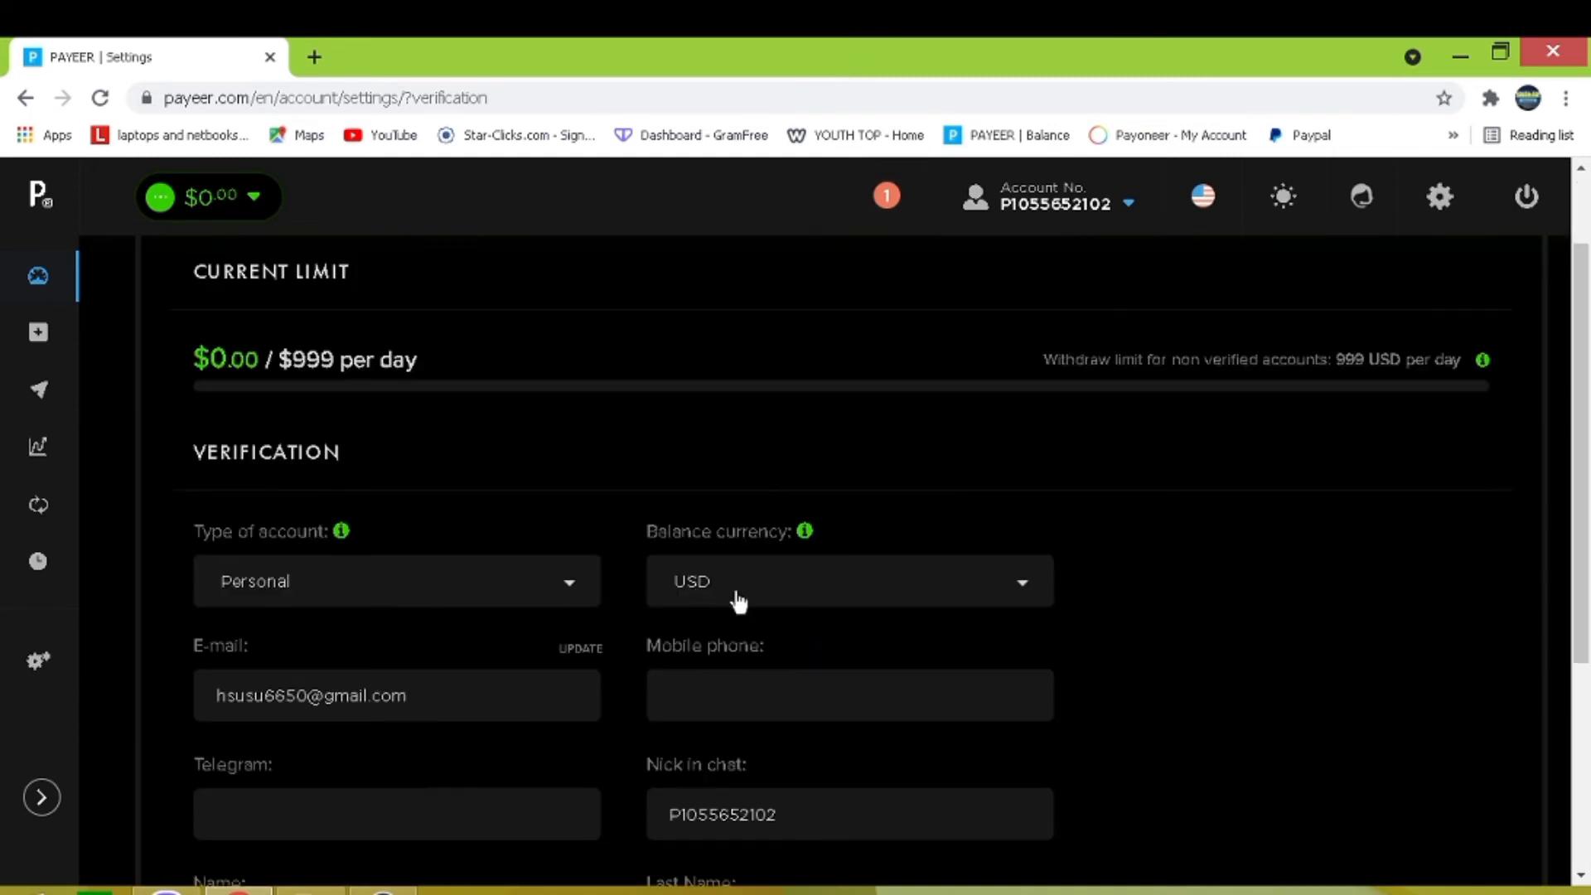
scroll(610, 613, down, 2)
Enter the mobile phone number and resave it in international format with the +95 country code
click(719, 467)
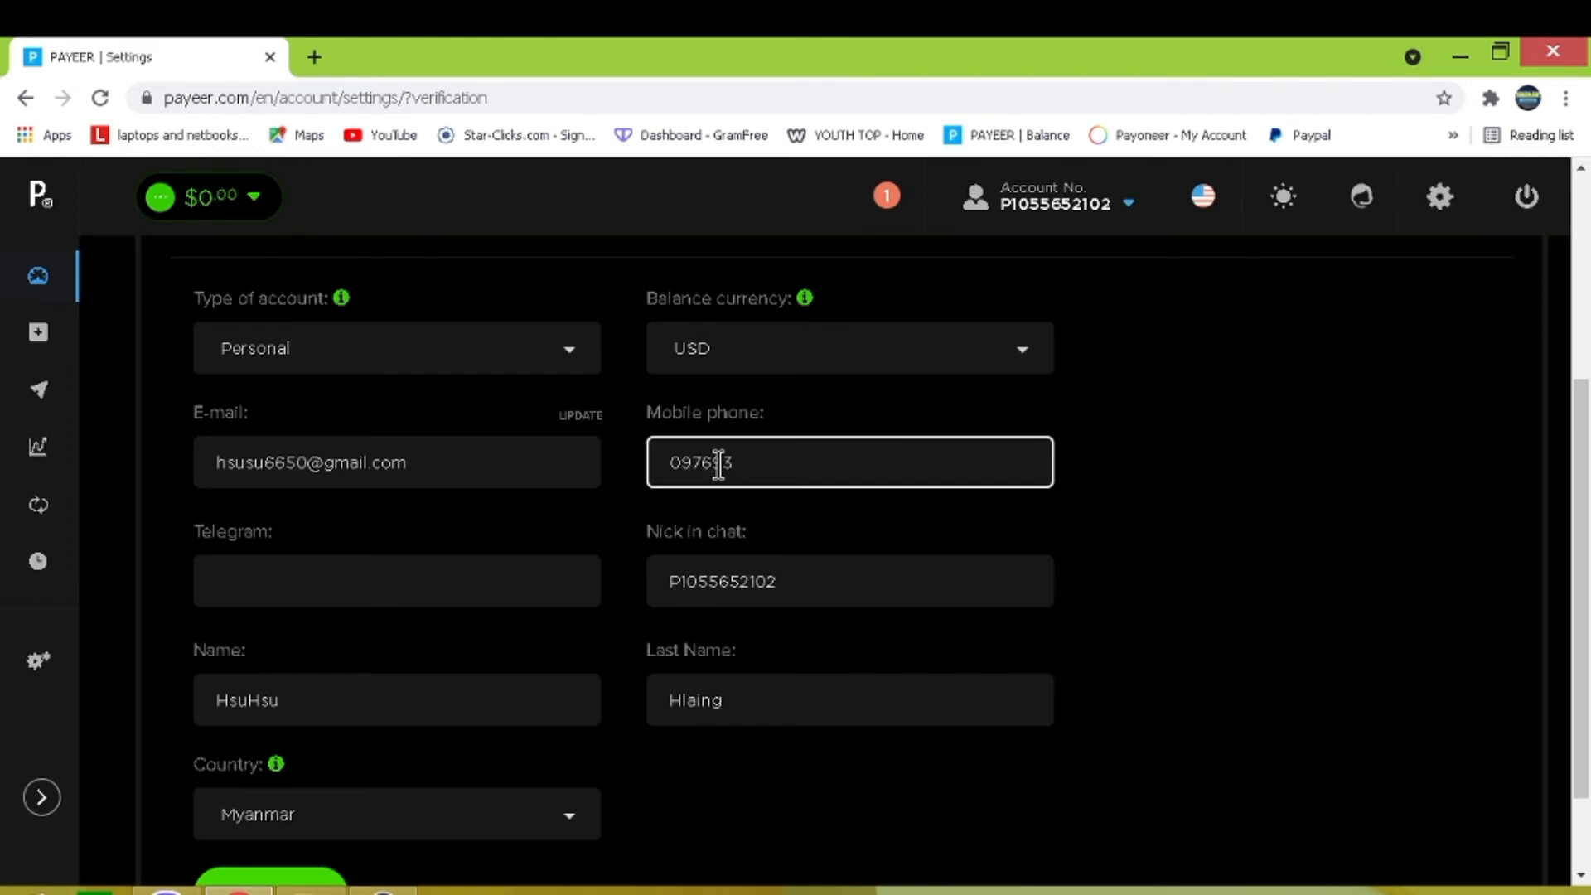
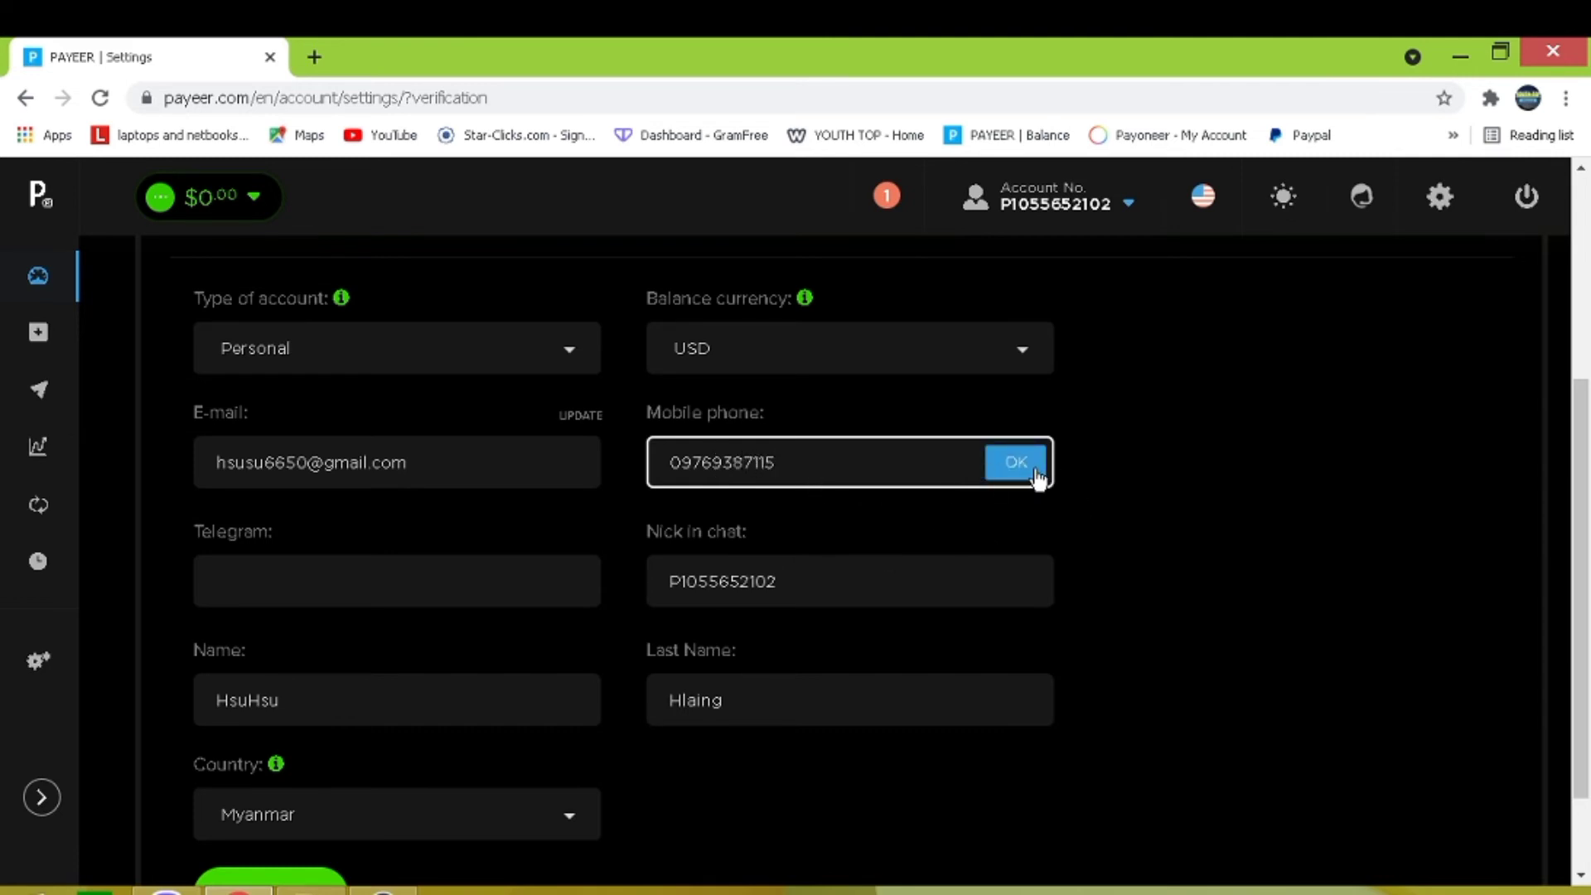
click(1036, 469)
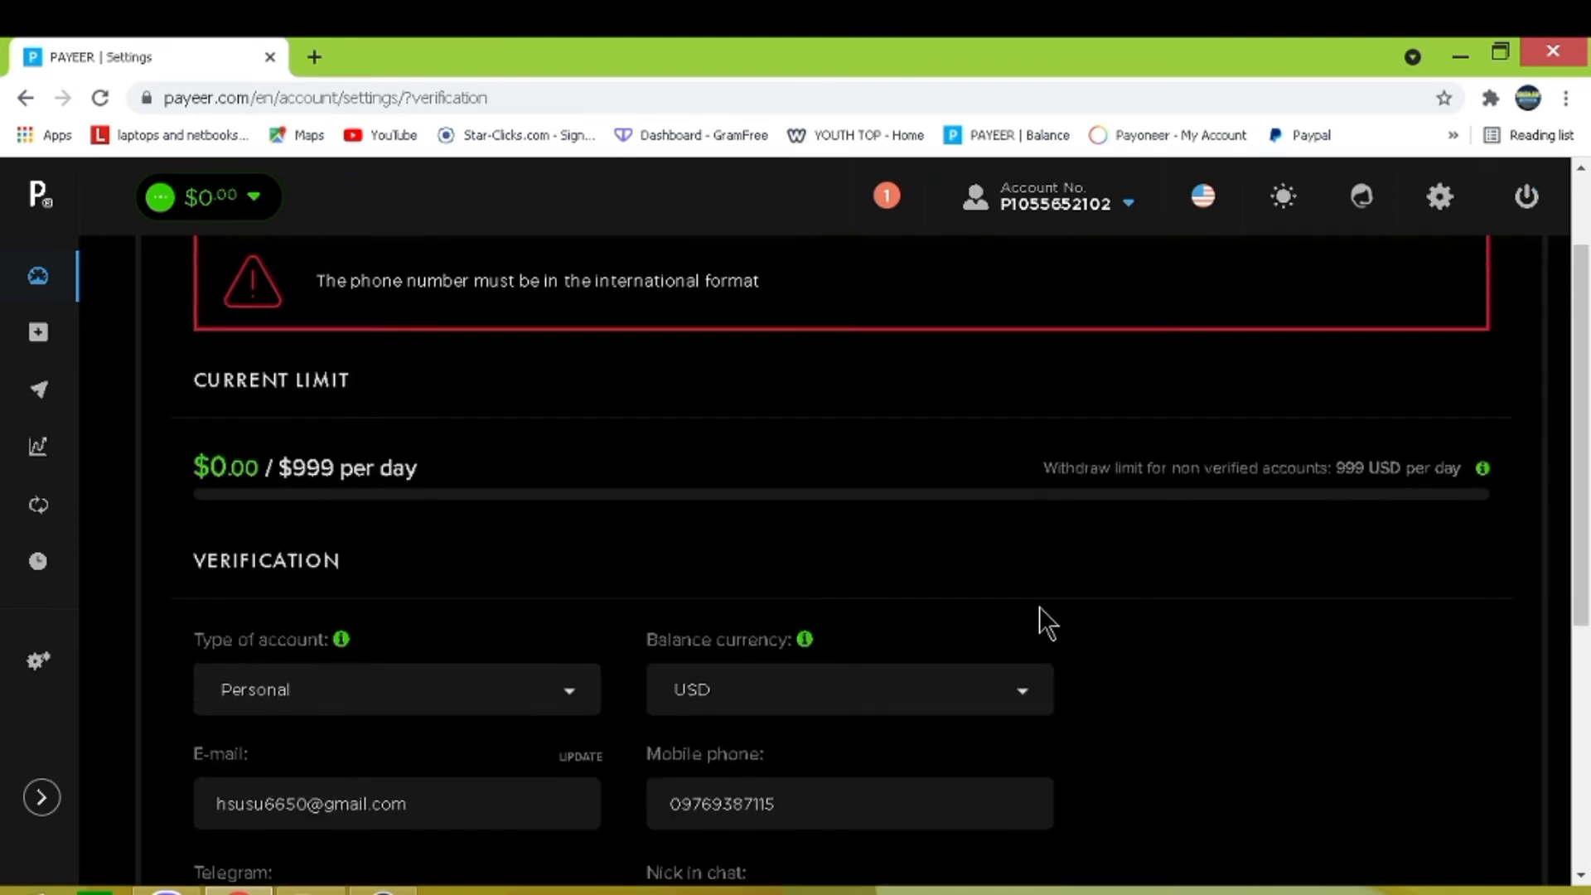
scroll(929, 385, down, 5)
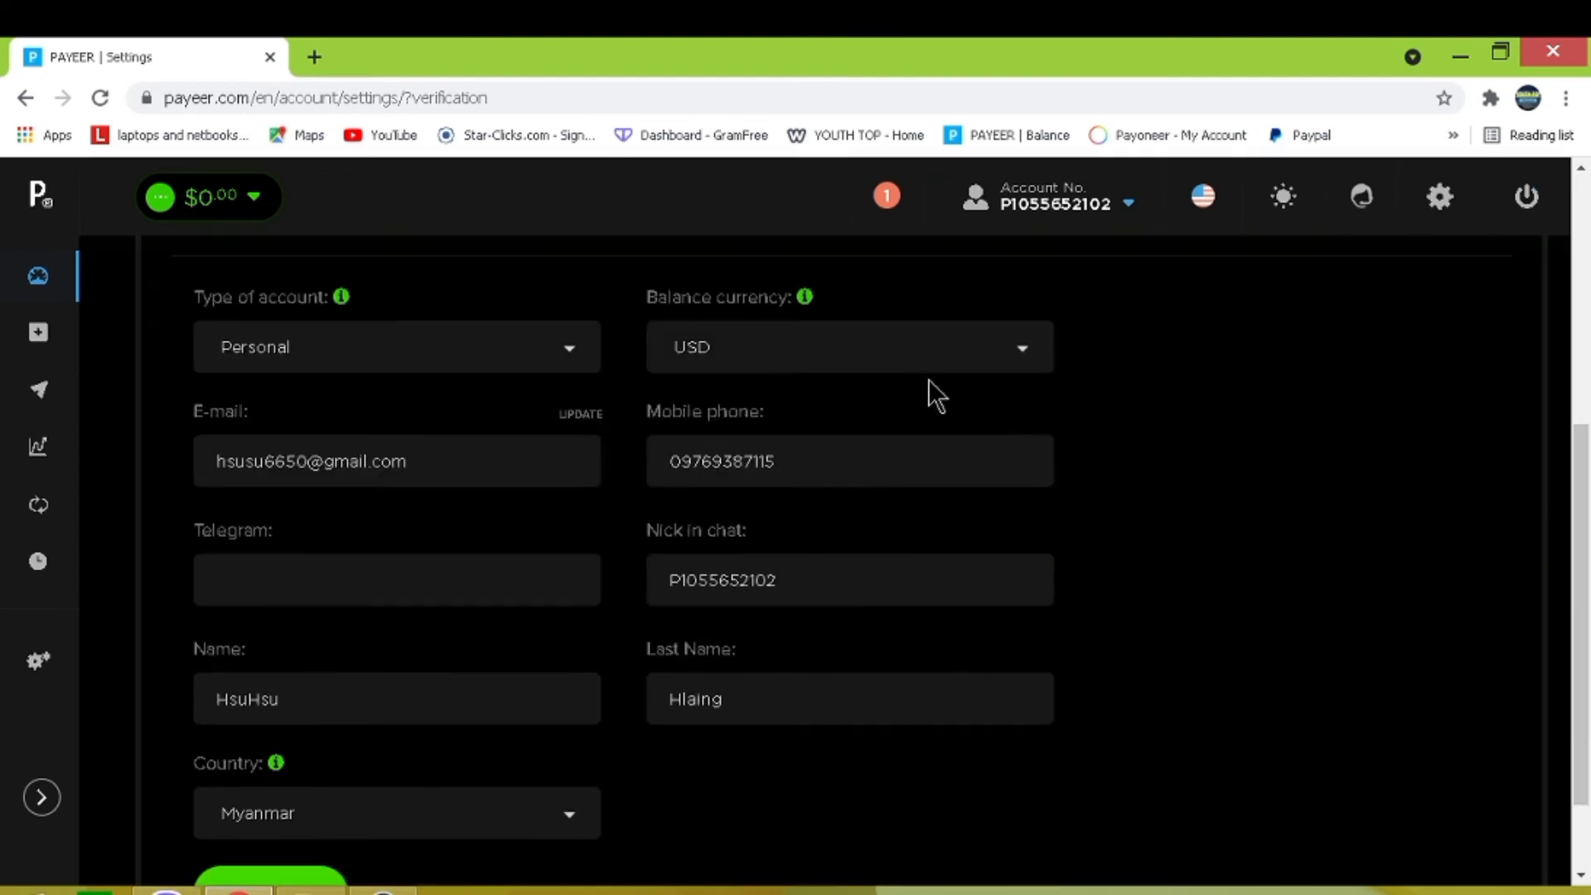
click(668, 348)
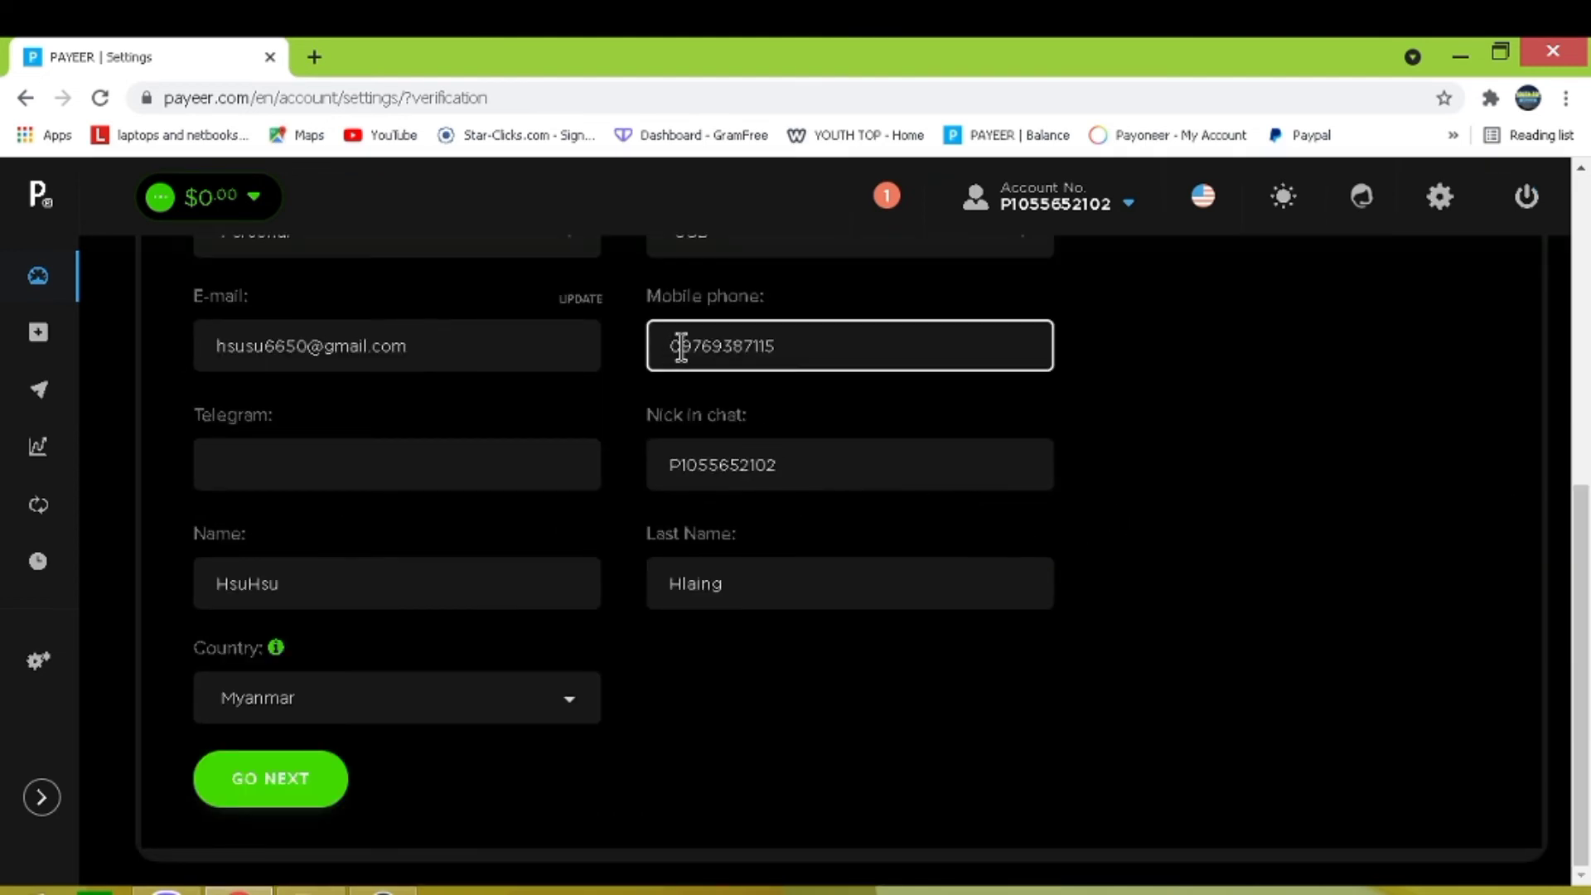
key(Delete)
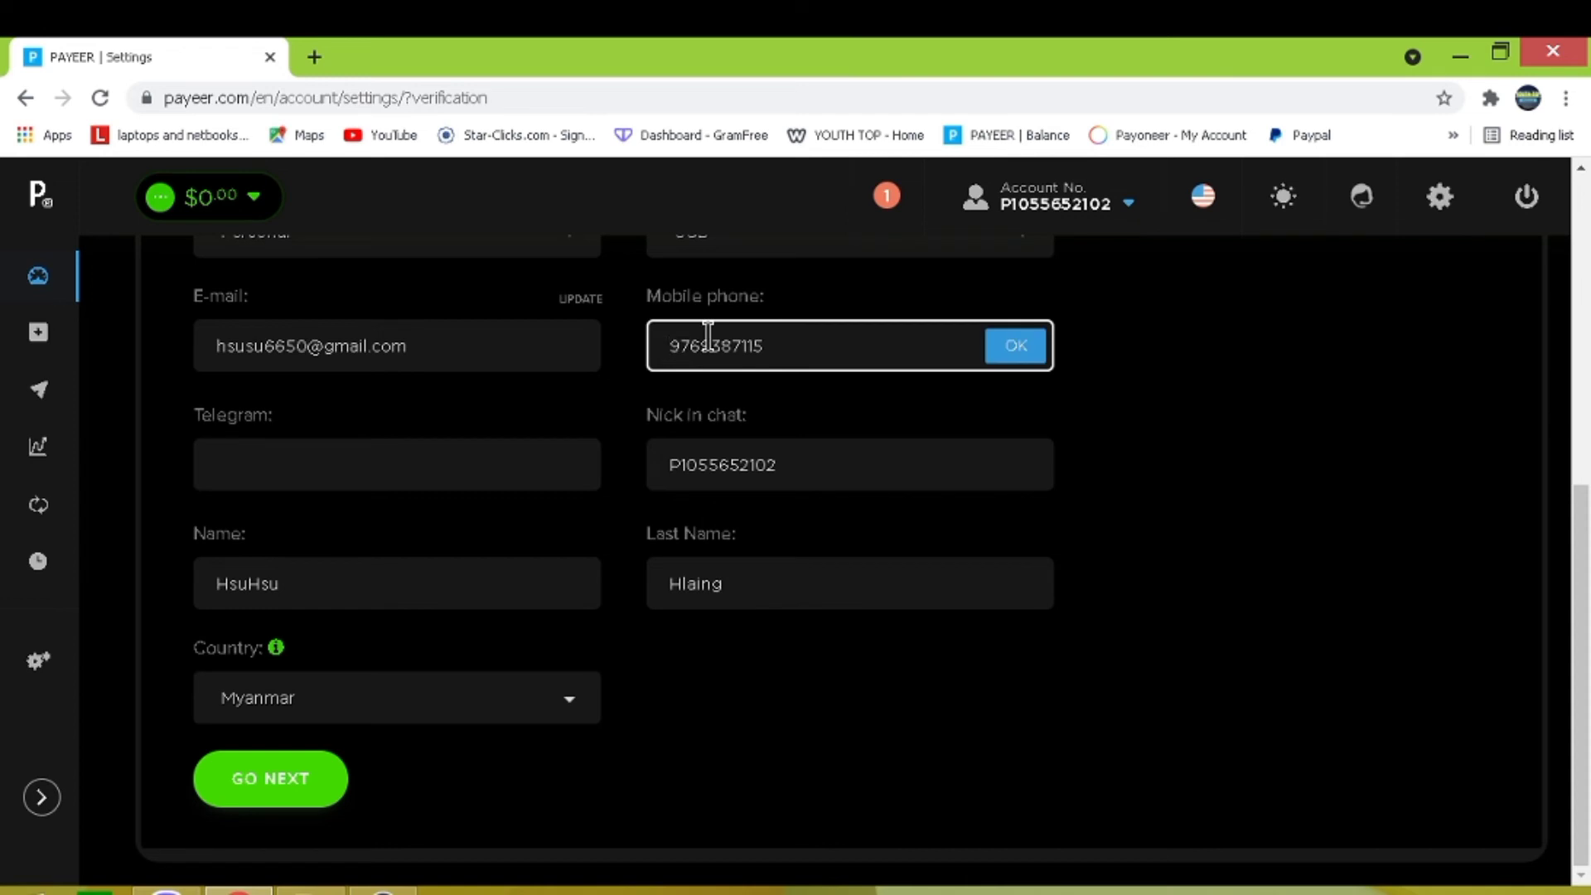
text(+95)
click(1017, 355)
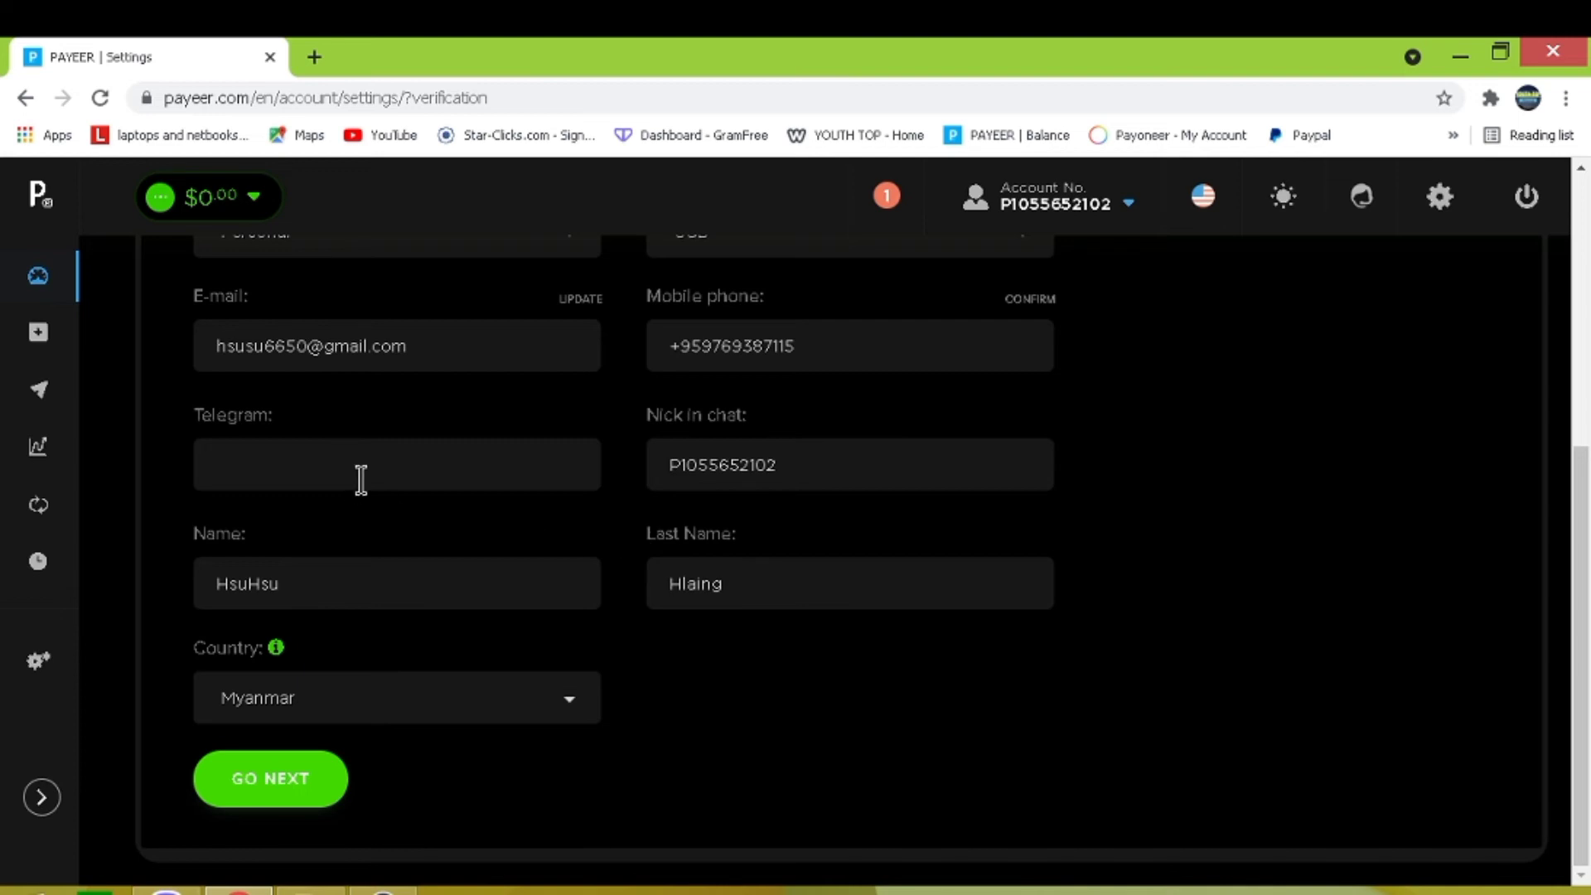
Focus the Telegram field, then continue to the document upload step
scroll(324, 480, up, 1)
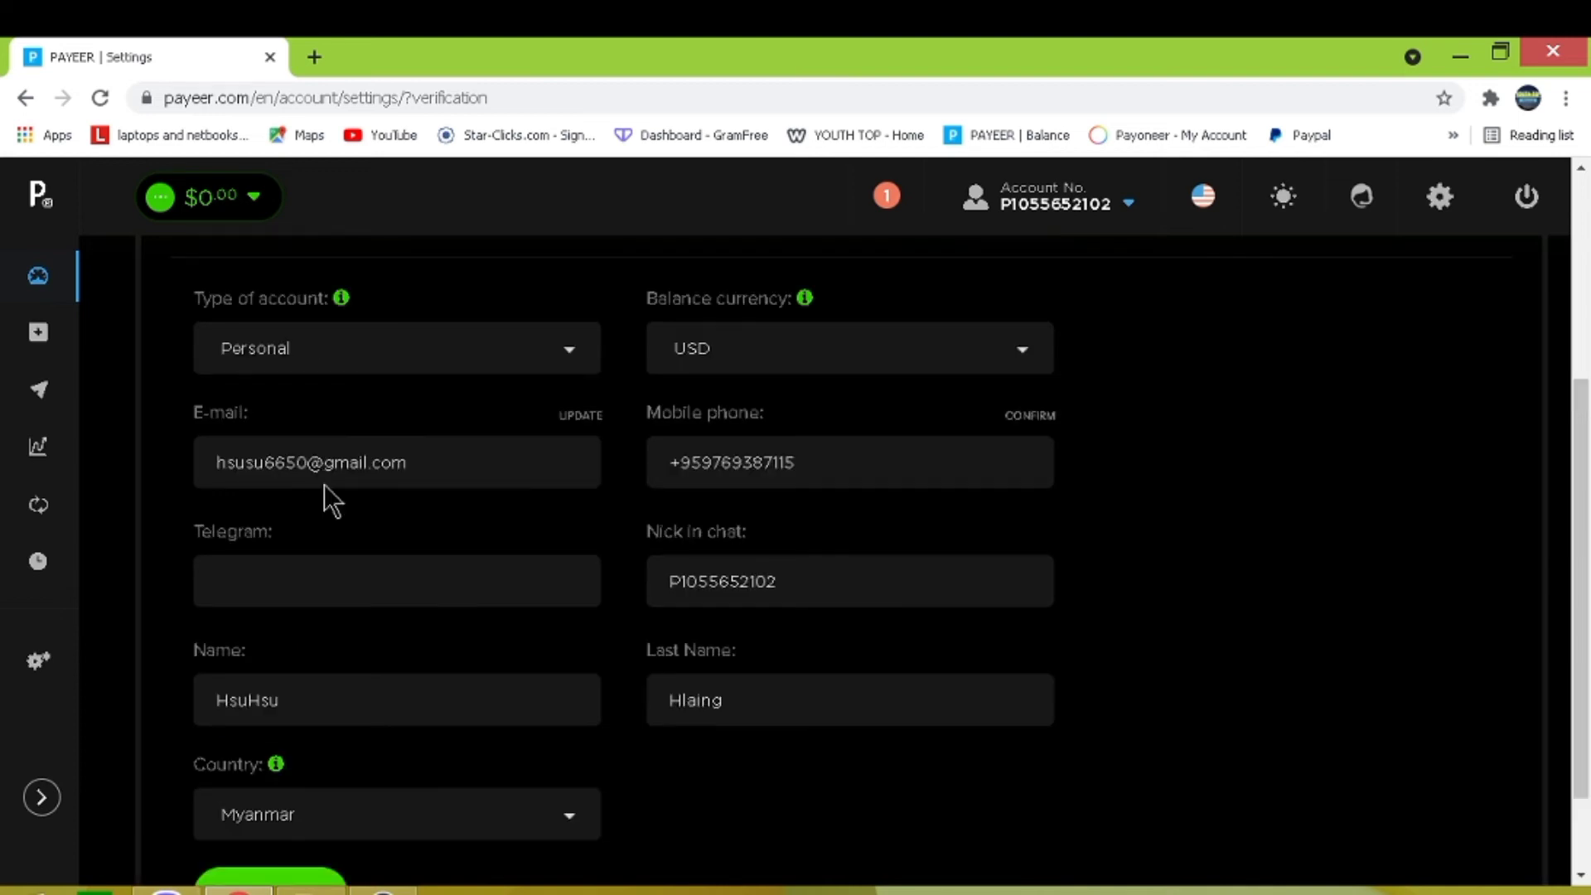
click(273, 589)
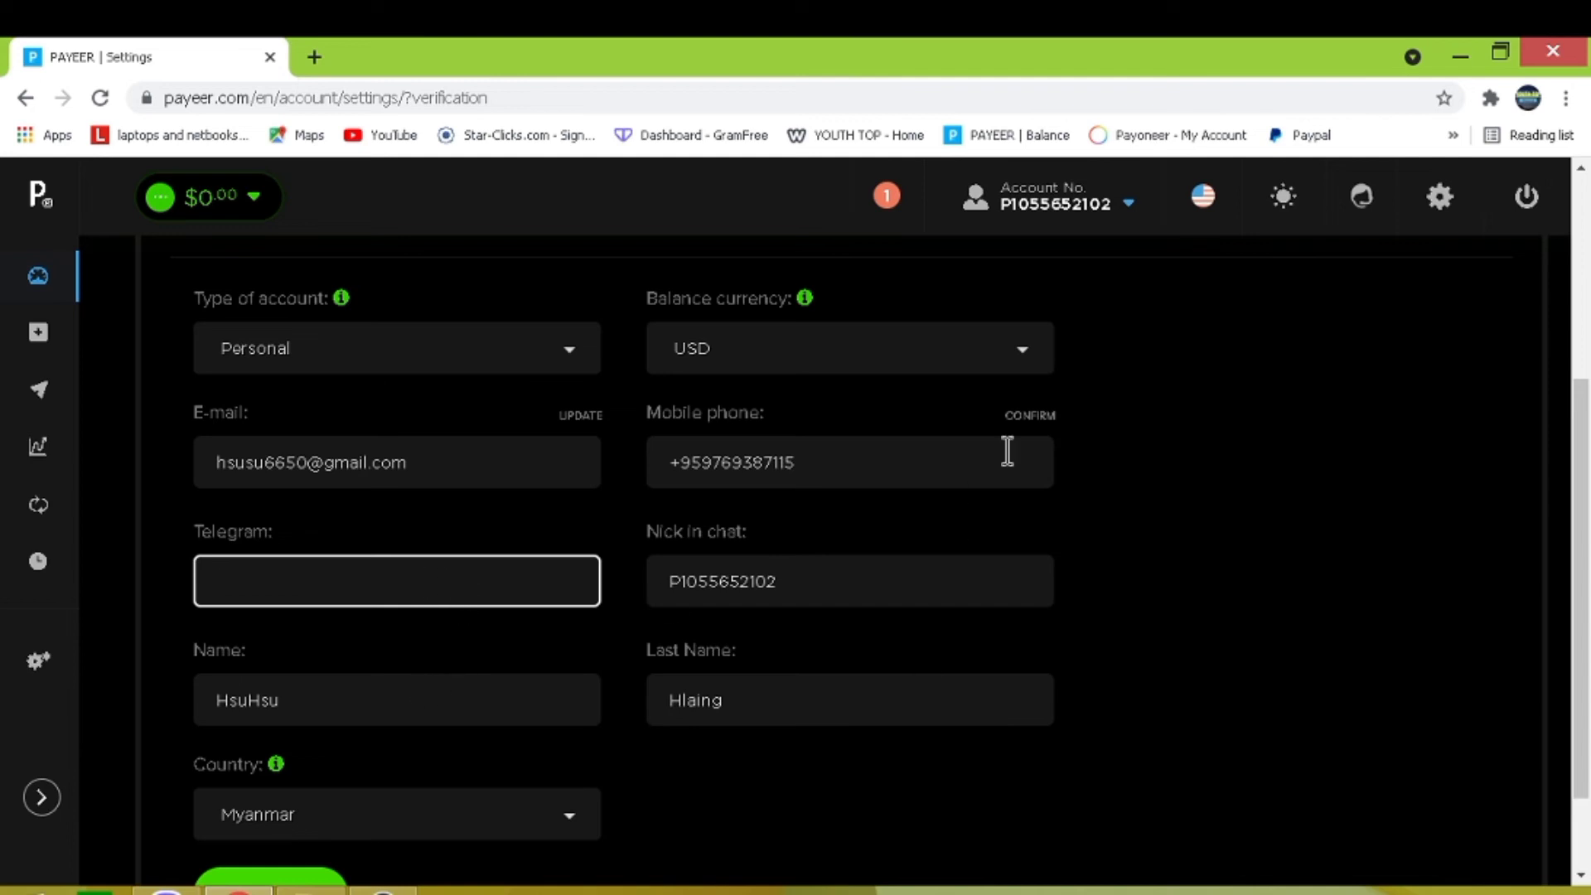
scroll(443, 725, down, 1)
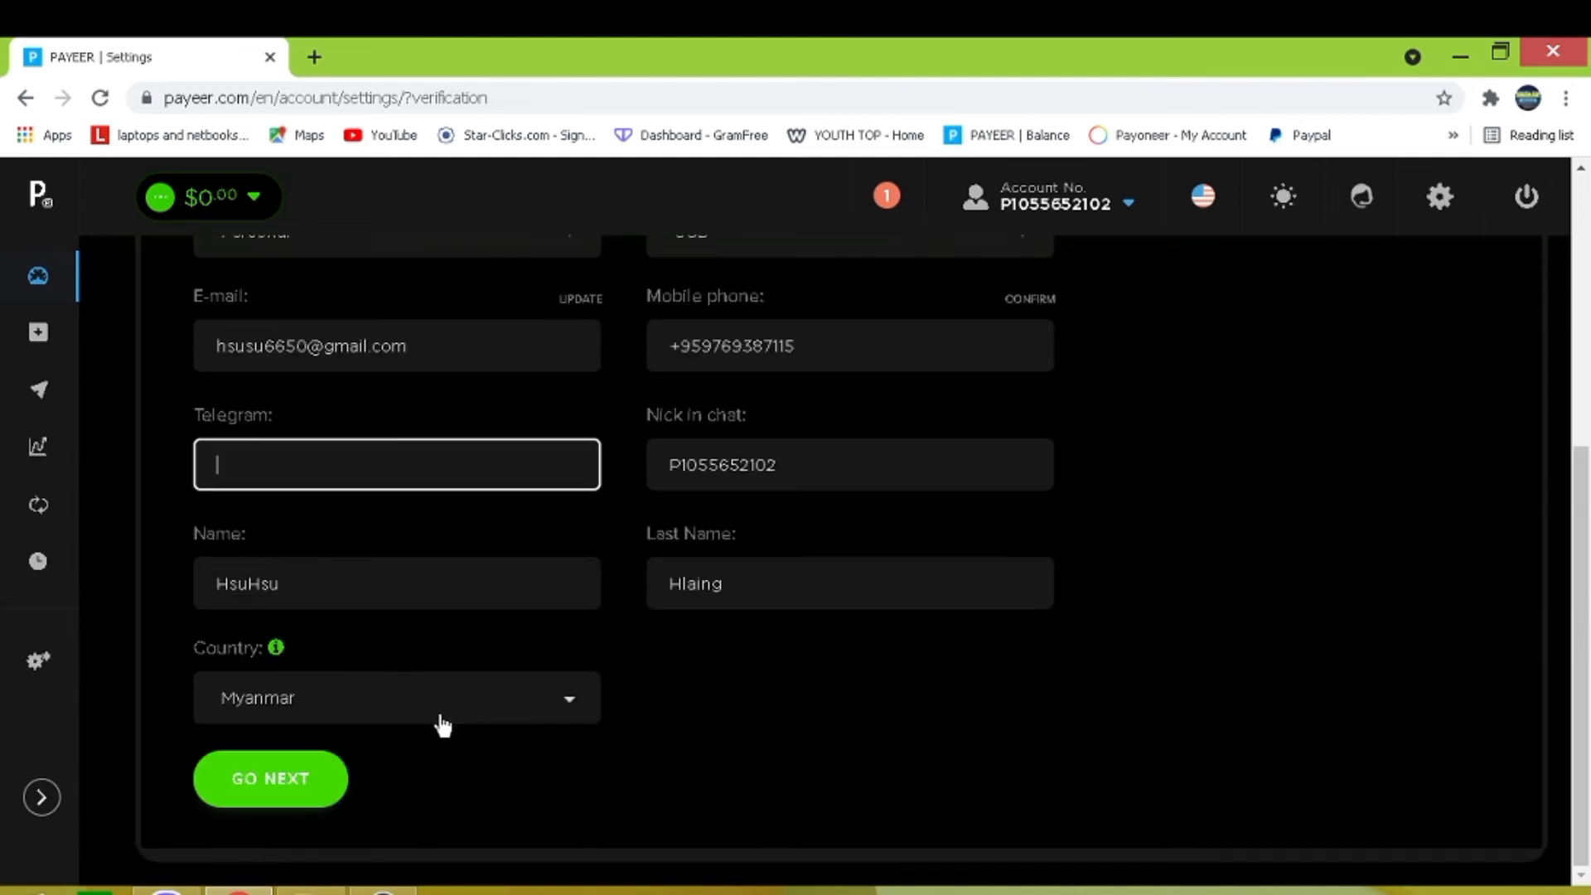
click(312, 787)
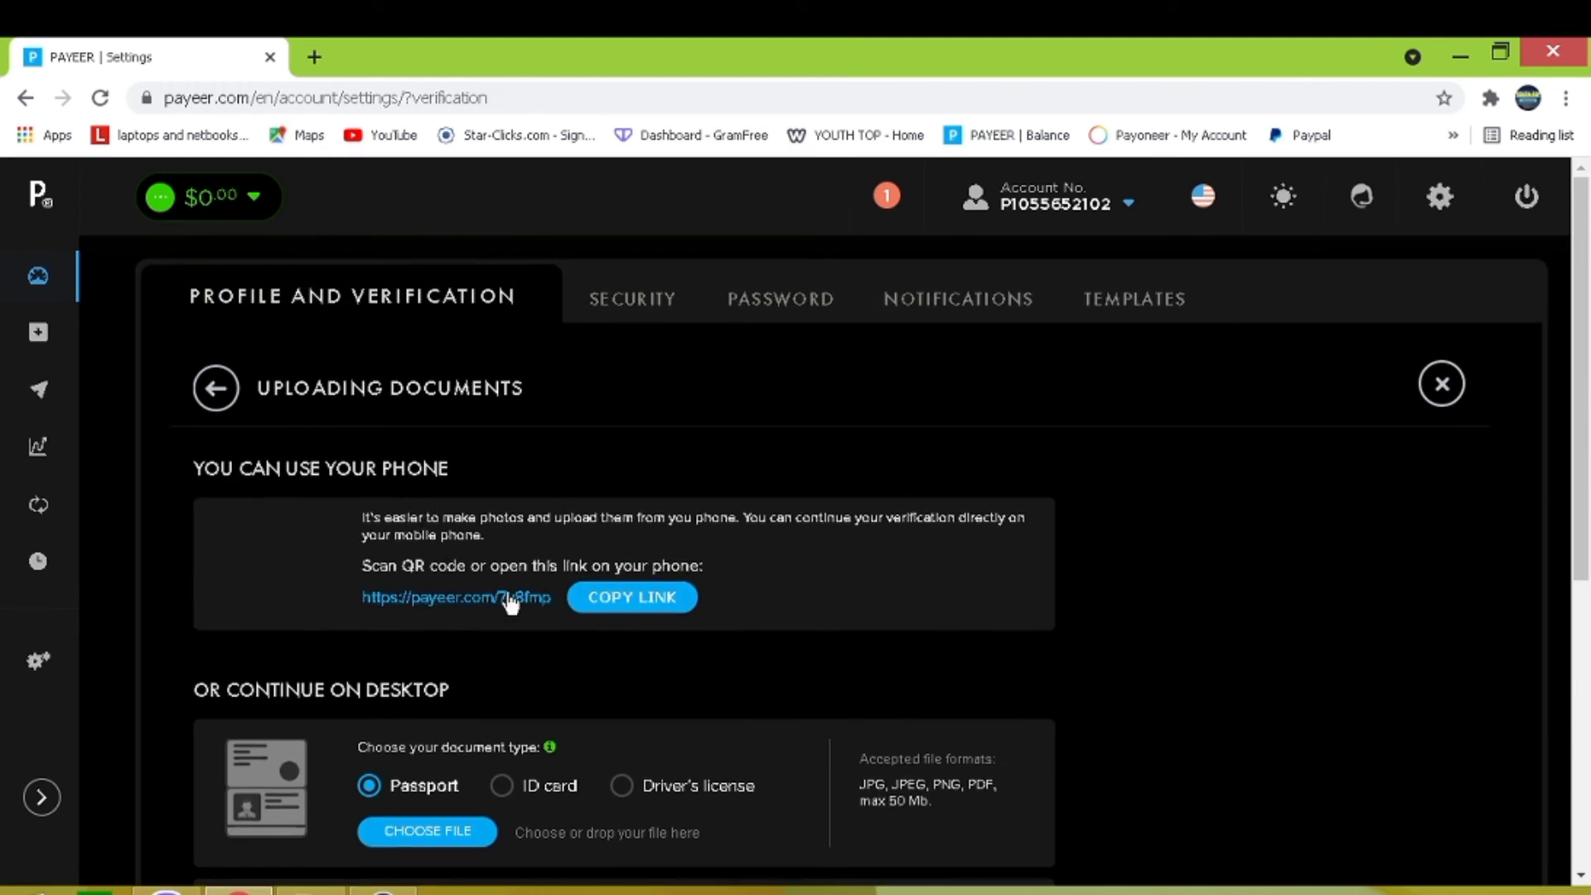
Scroll to the upload options and highlight the phone upload link
scroll(458, 603, down, 1)
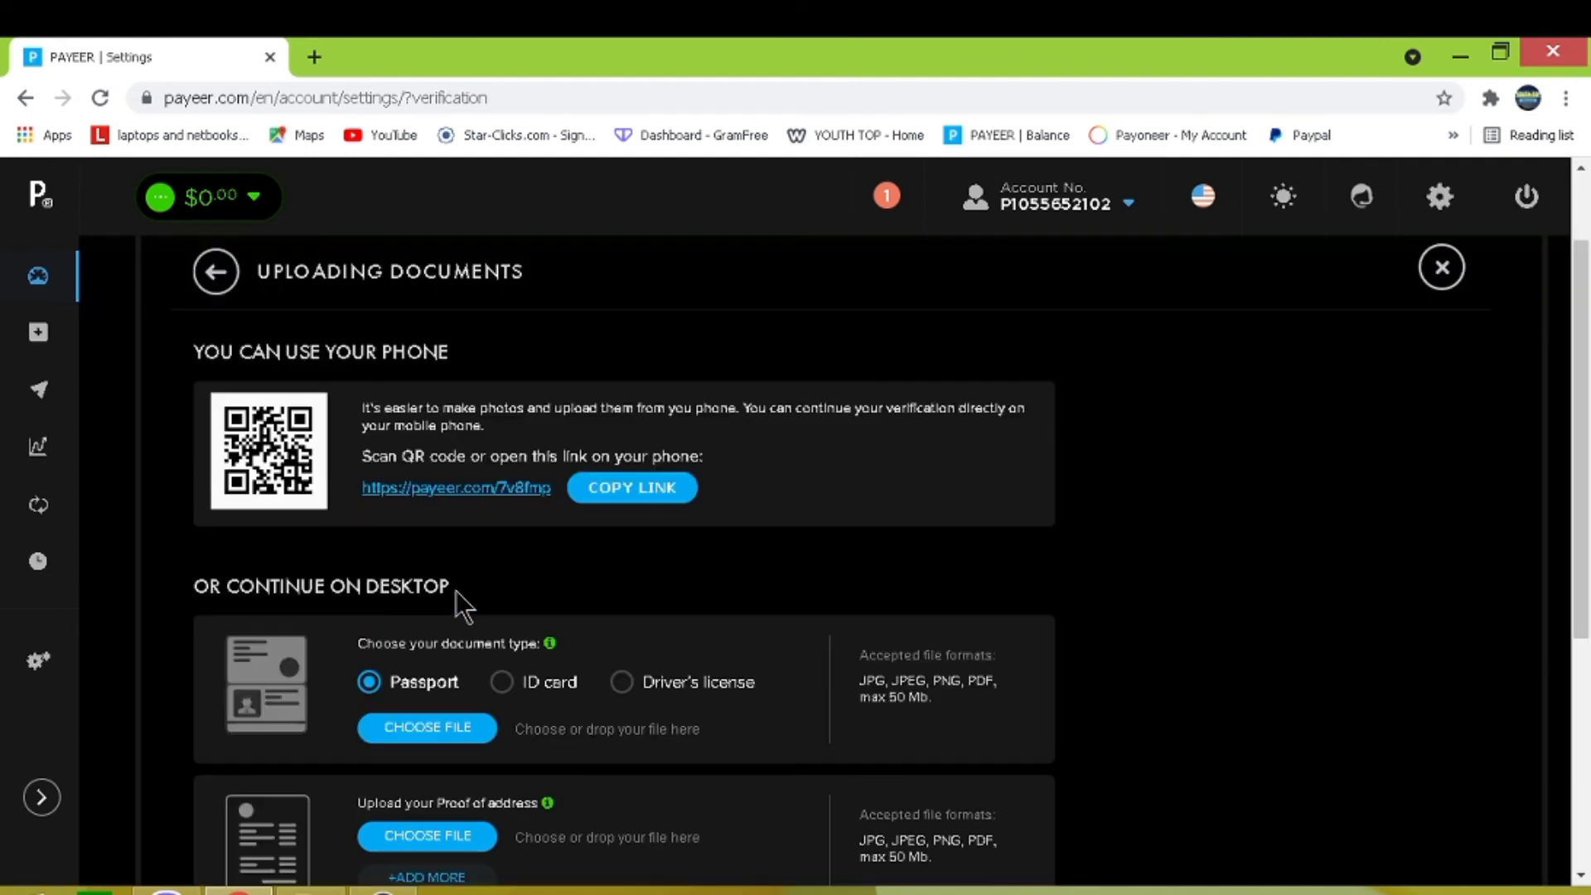
click(502, 491)
Try Driver's license as the document type, then settle on ID card
scroll(528, 620, down, 1)
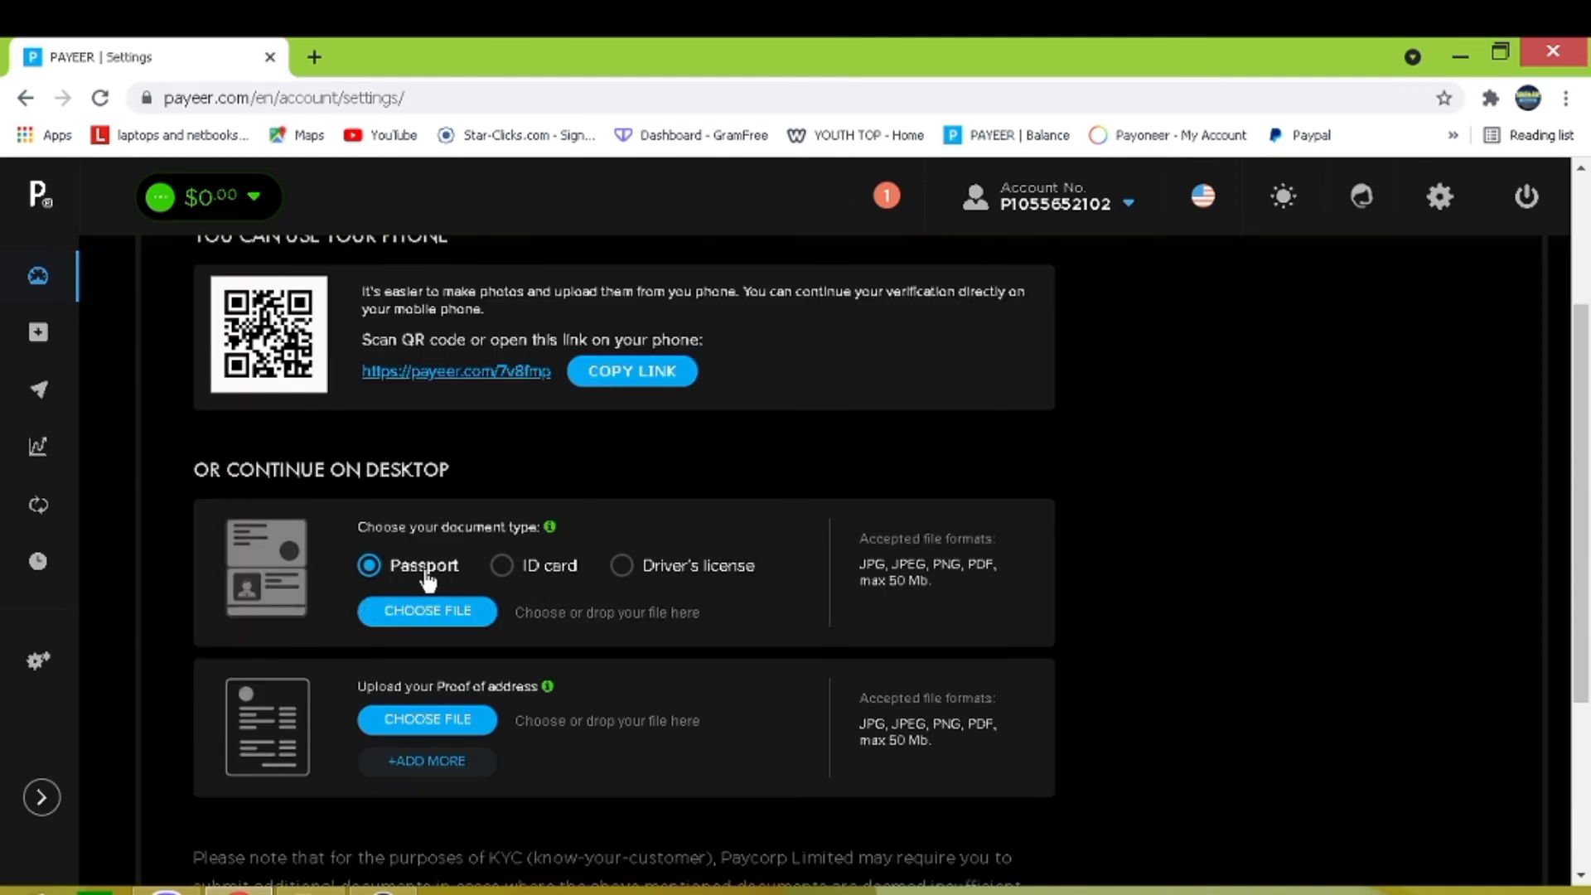
click(501, 567)
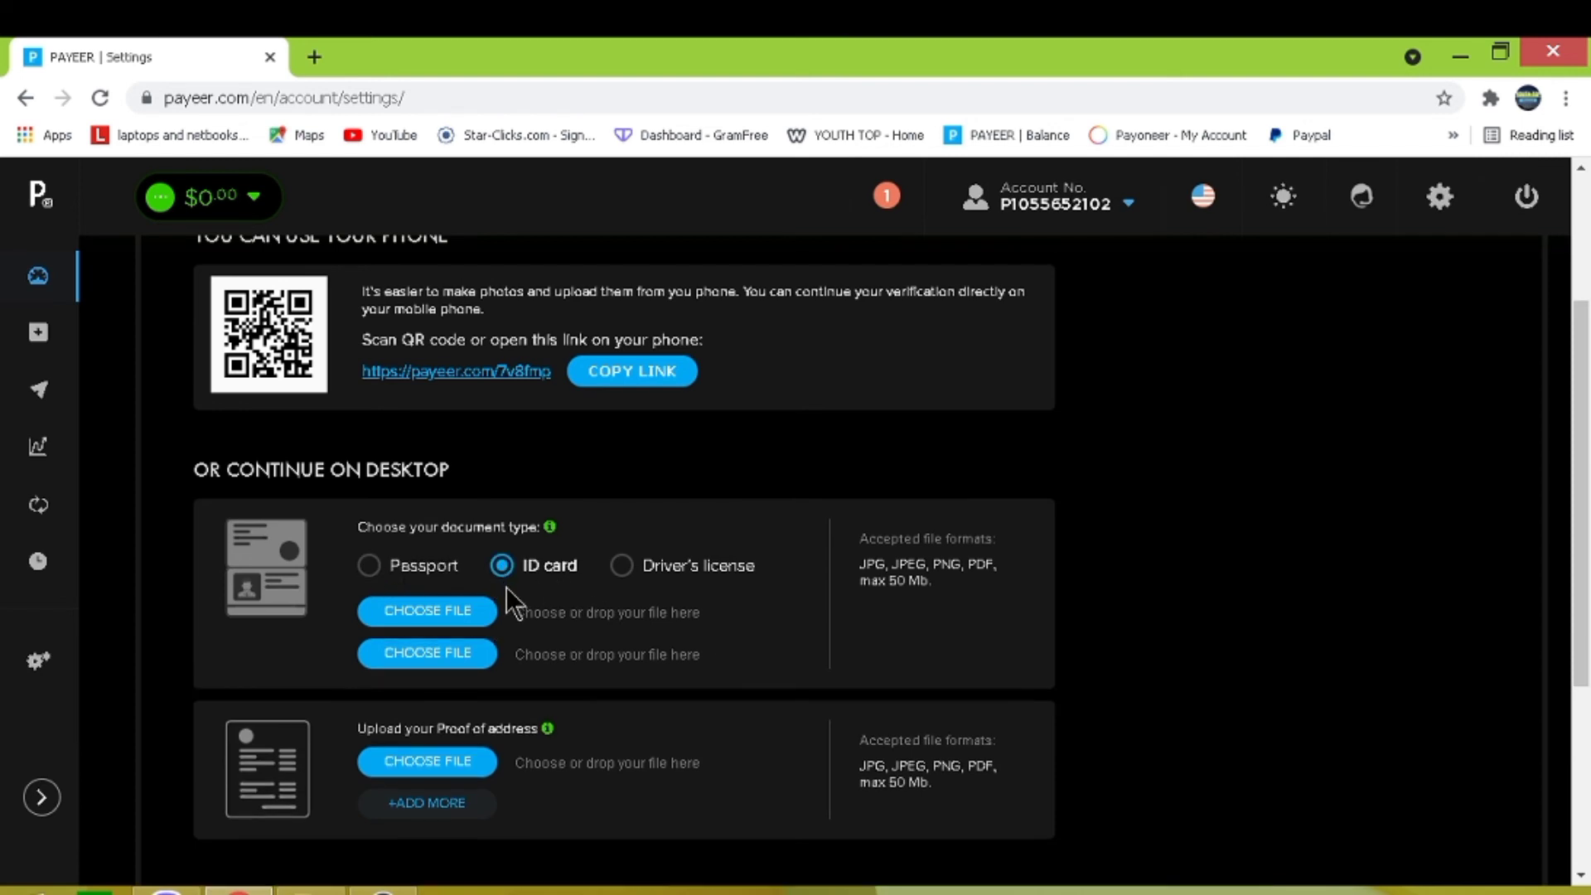
click(623, 569)
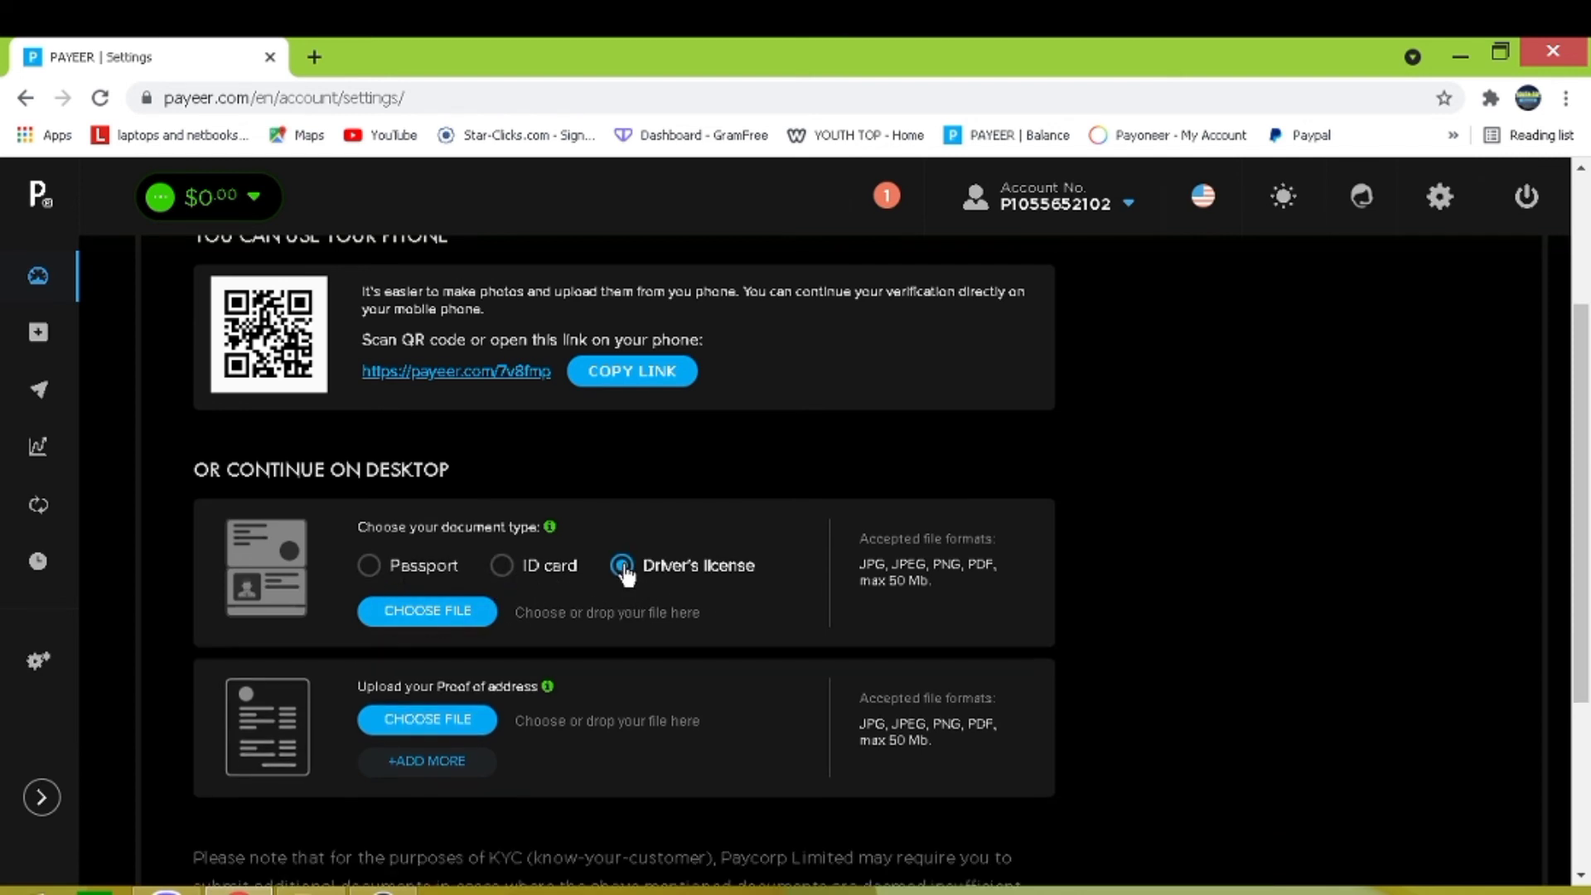
click(502, 567)
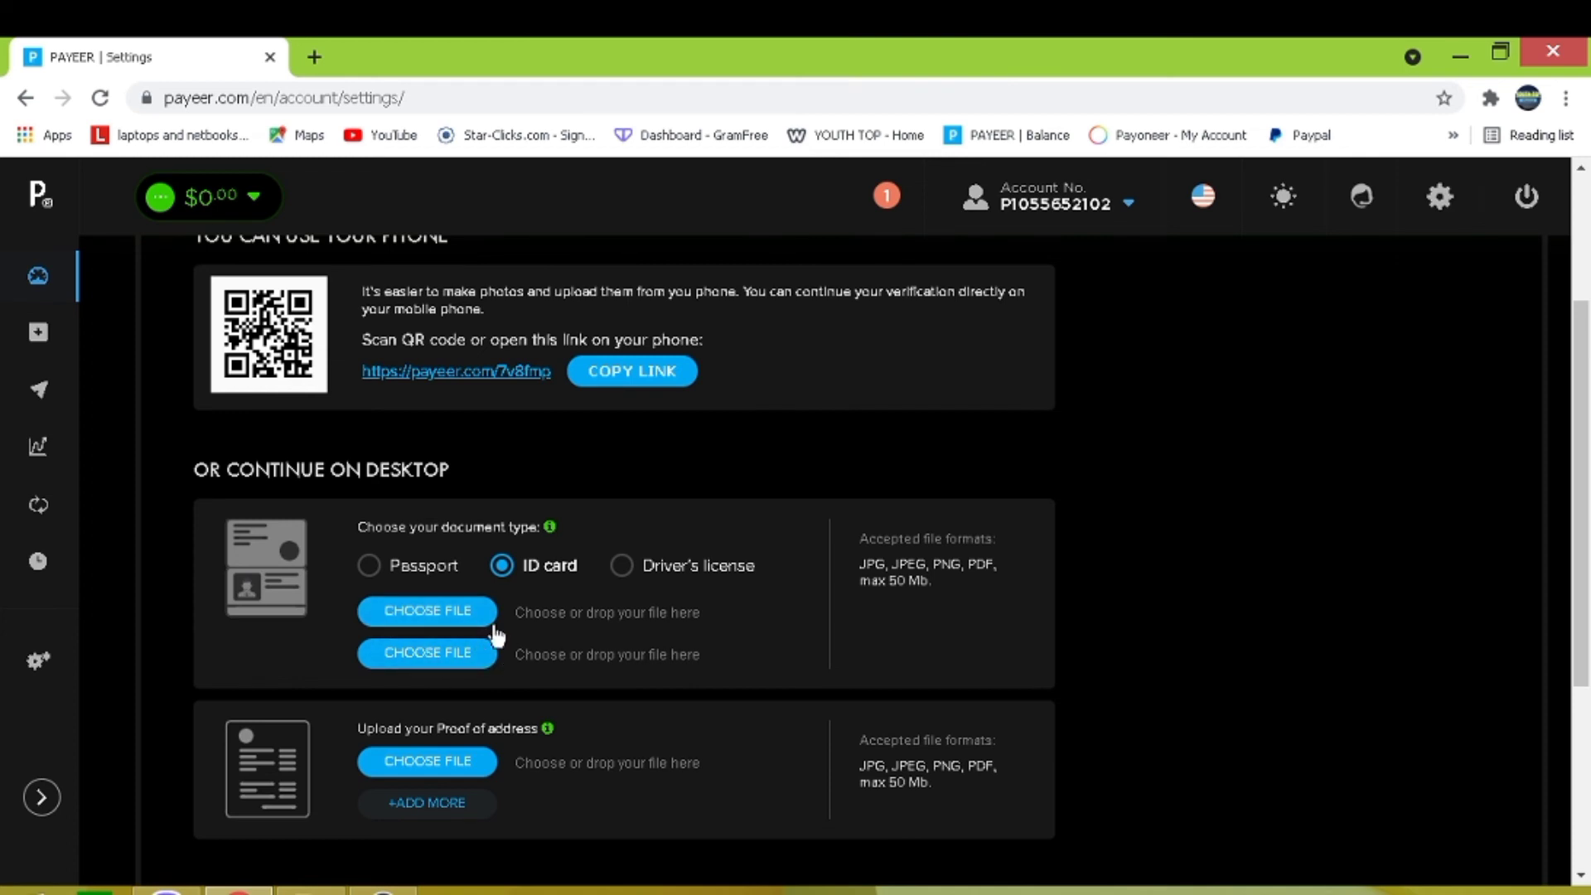
Scroll down to the Submit button, then return to the Balance page from the sidebar
scroll(510, 642, down, 1)
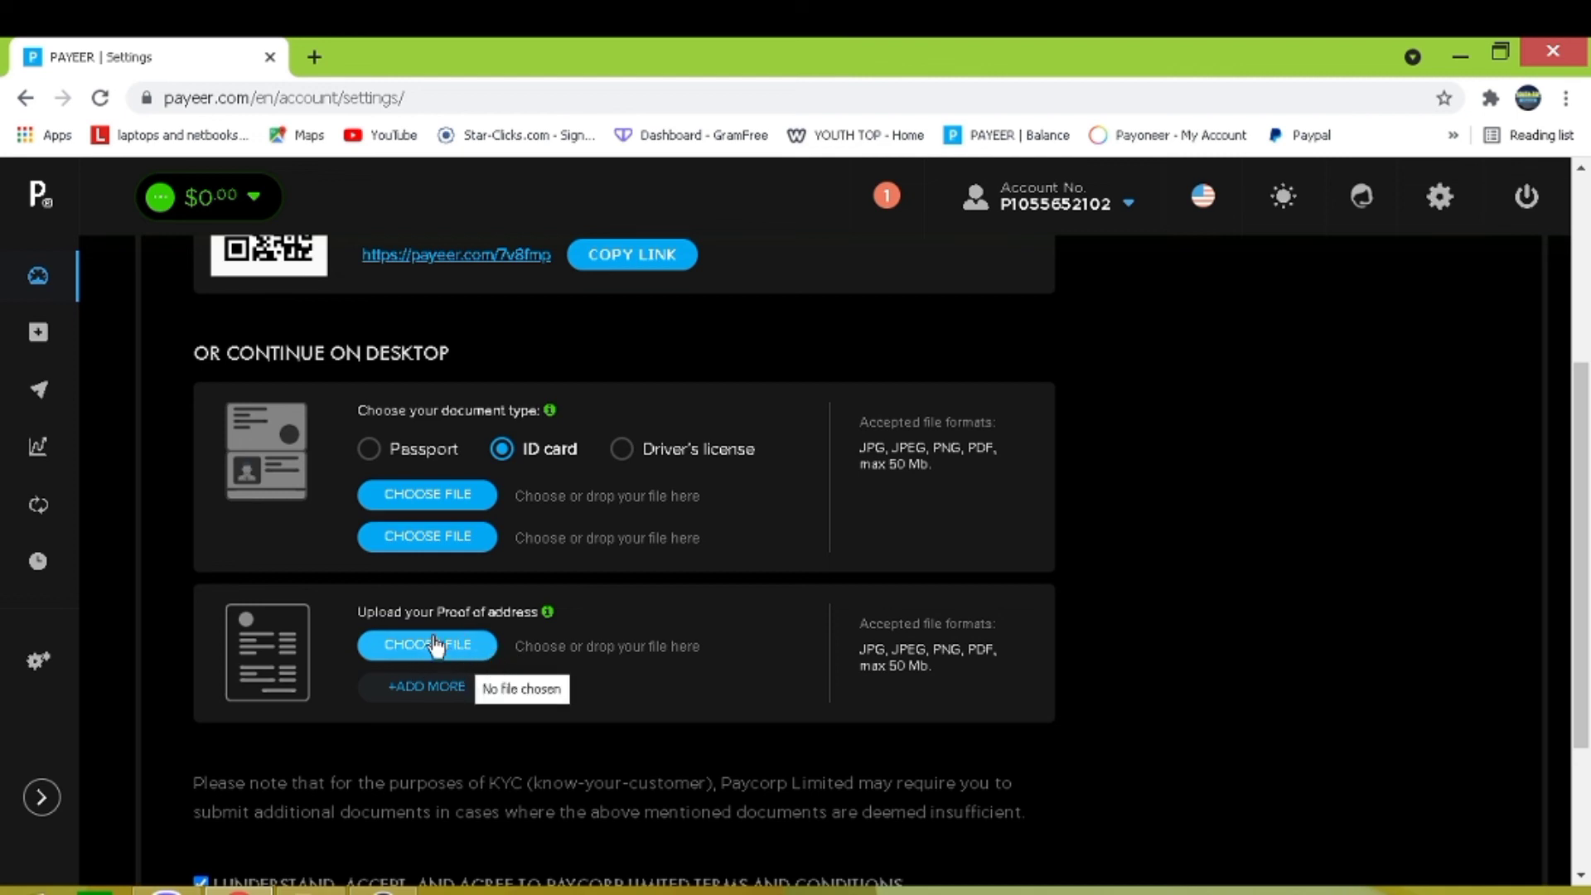
scroll(494, 696, down, 3)
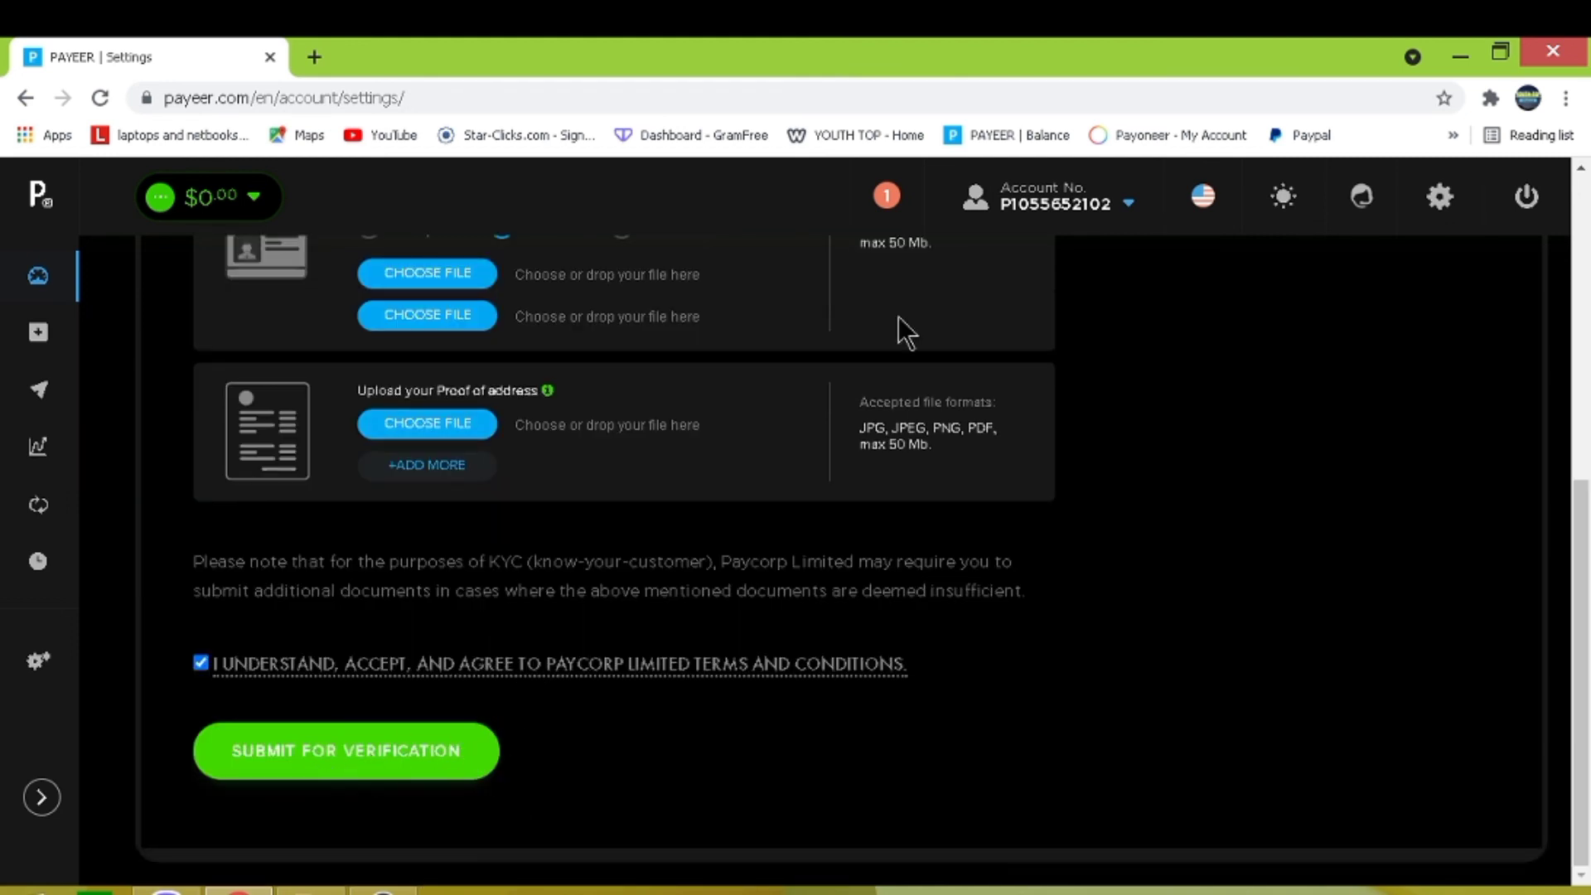
mouse_move(1066, 207)
scroll(928, 366, up, 7)
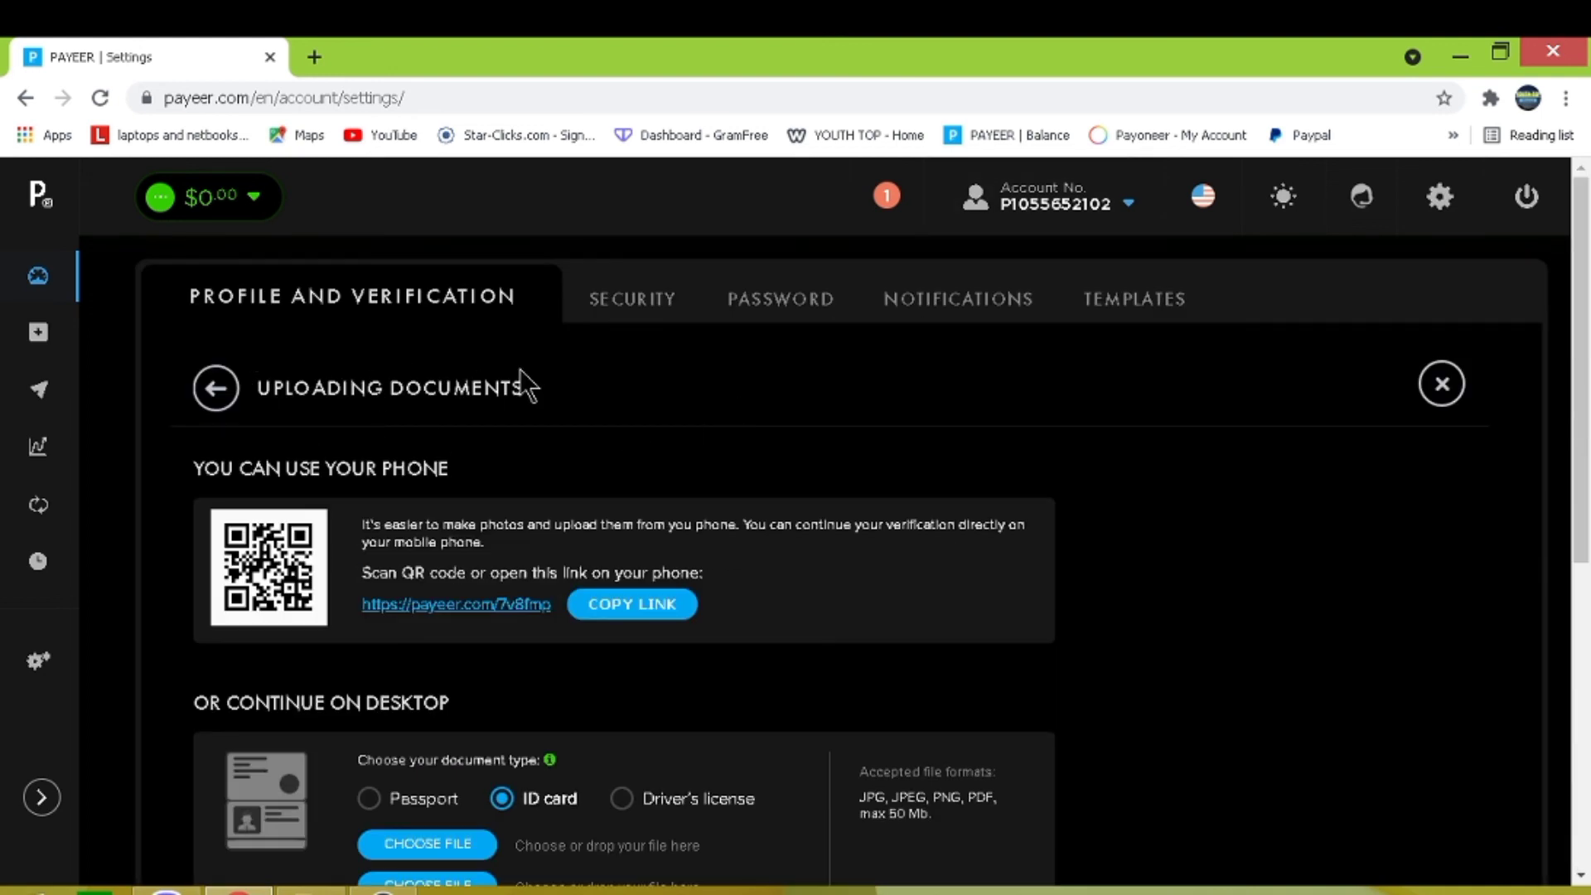
click(41, 282)
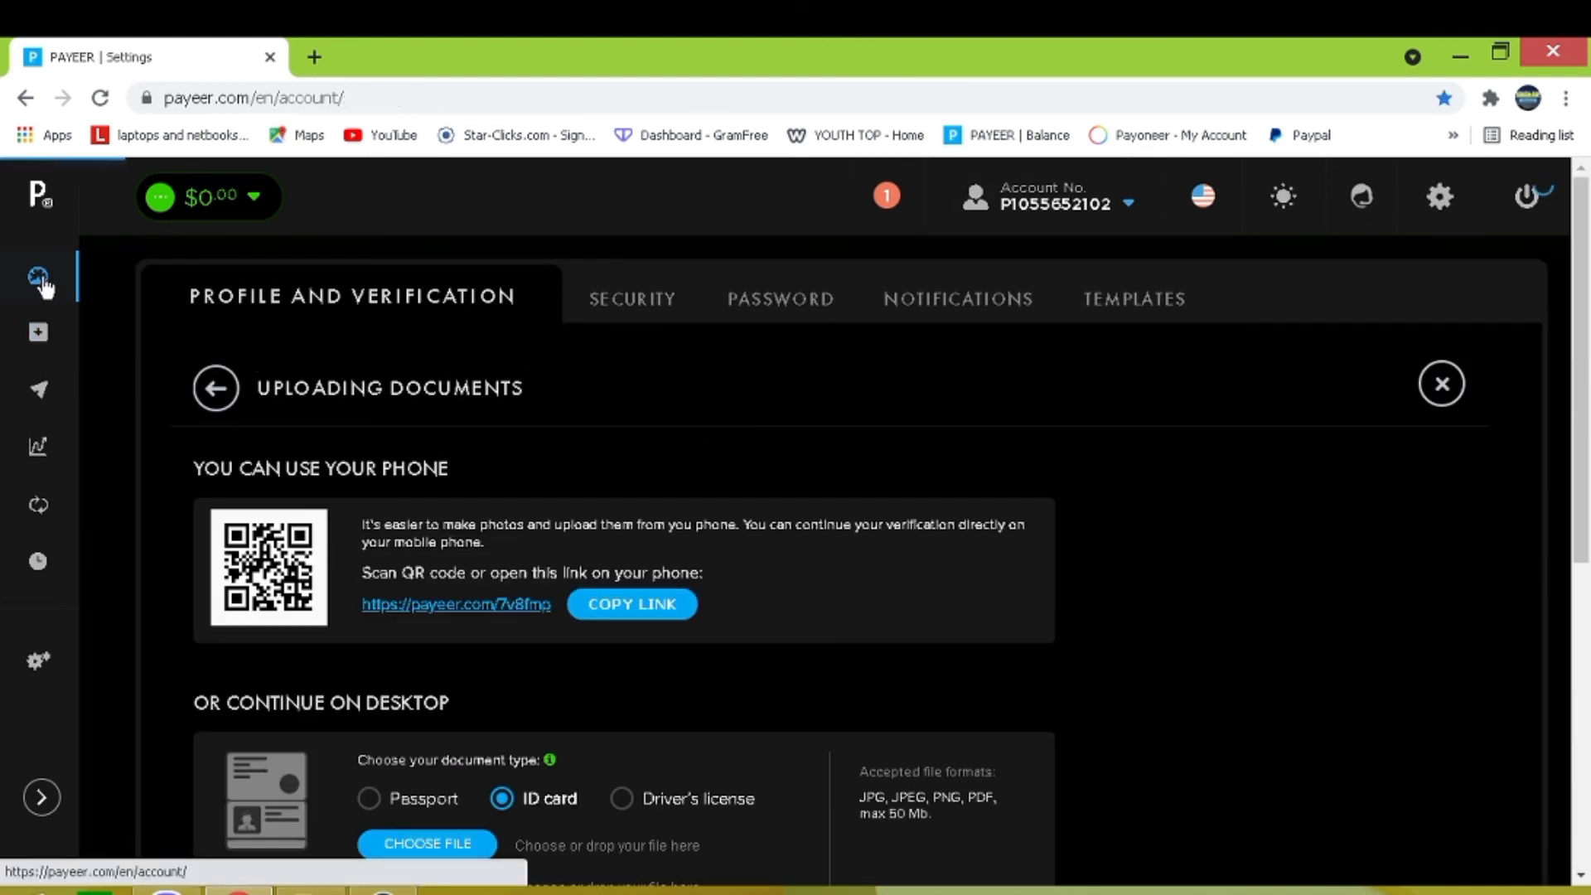